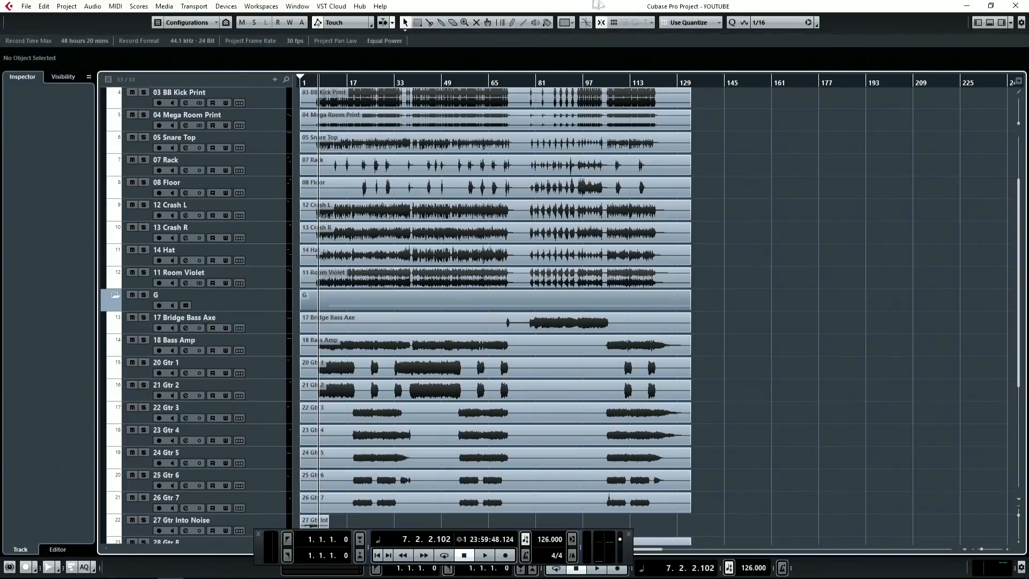
Solo the 05 Snare Top track and play it from around bar 7.
scroll(447, 242, "up", 3)
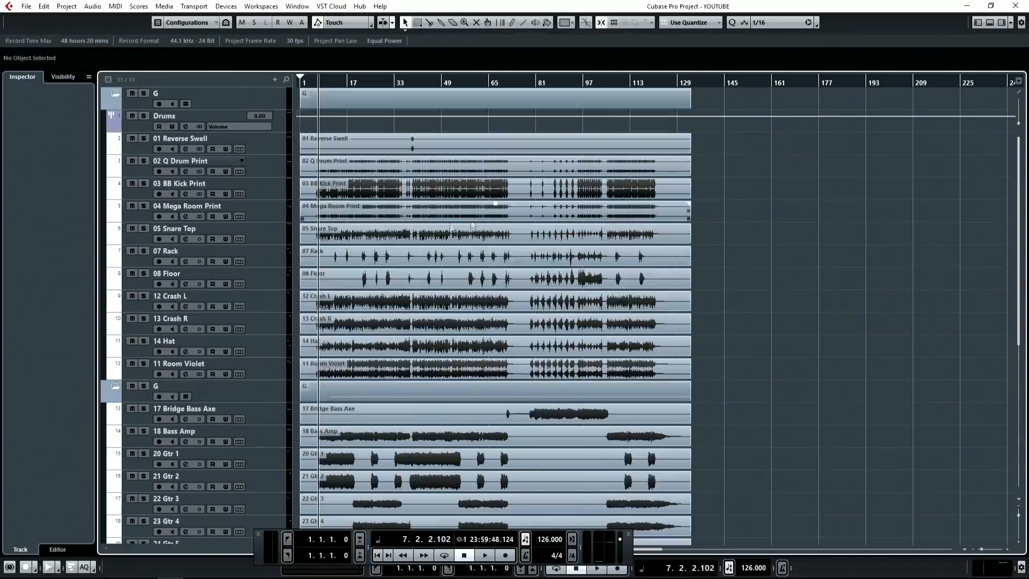
scroll(370, 222, "up", 6)
scroll(375, 215, "left", 5)
scroll(397, 203, "up", 5)
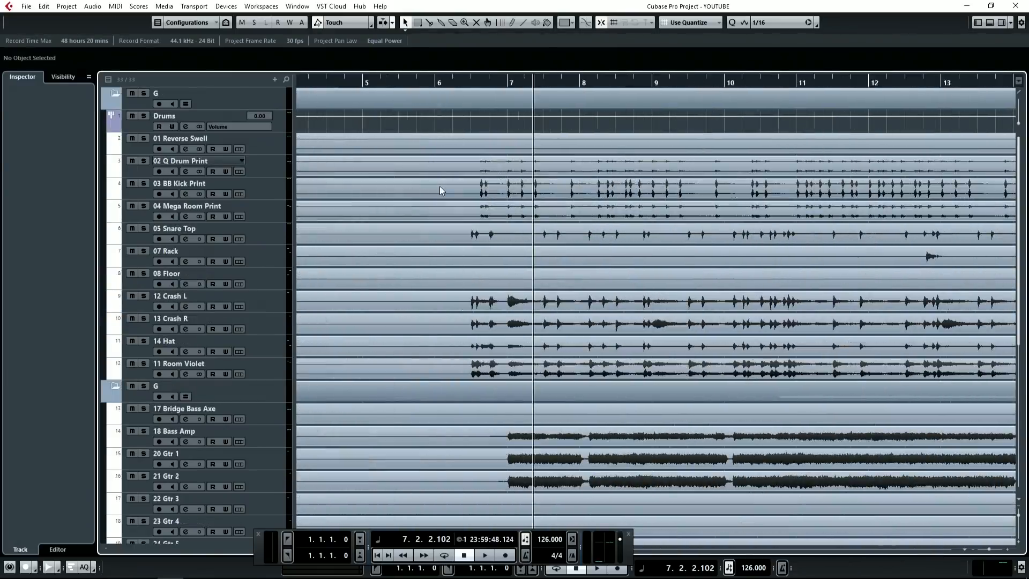
left_click(267, 235)
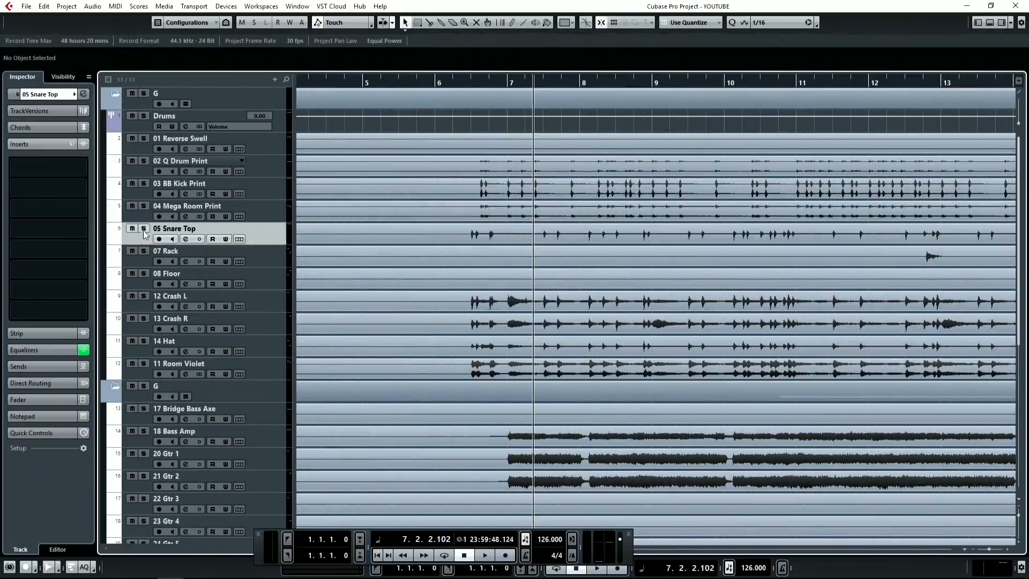
left_click(143, 228)
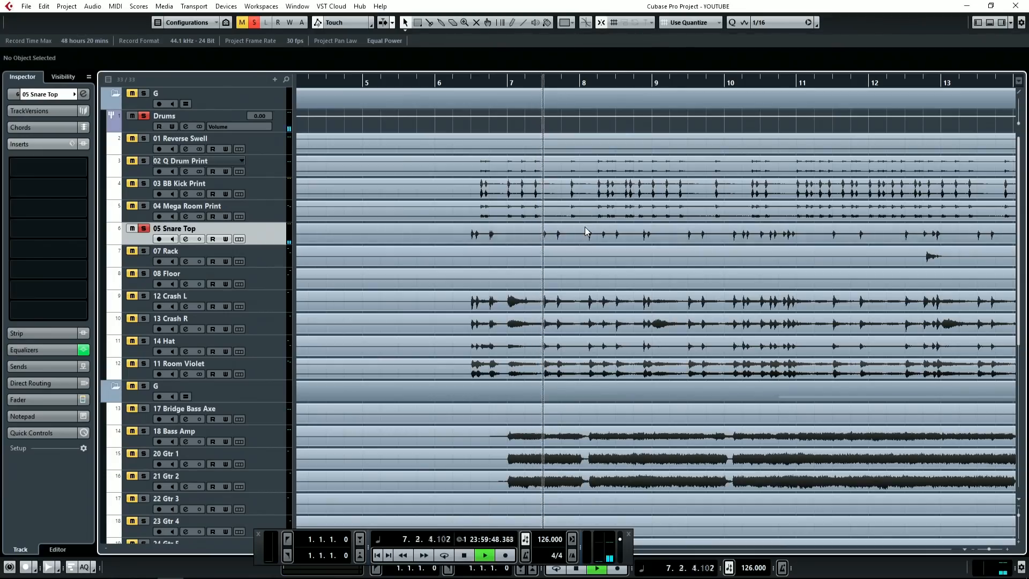
key("space")
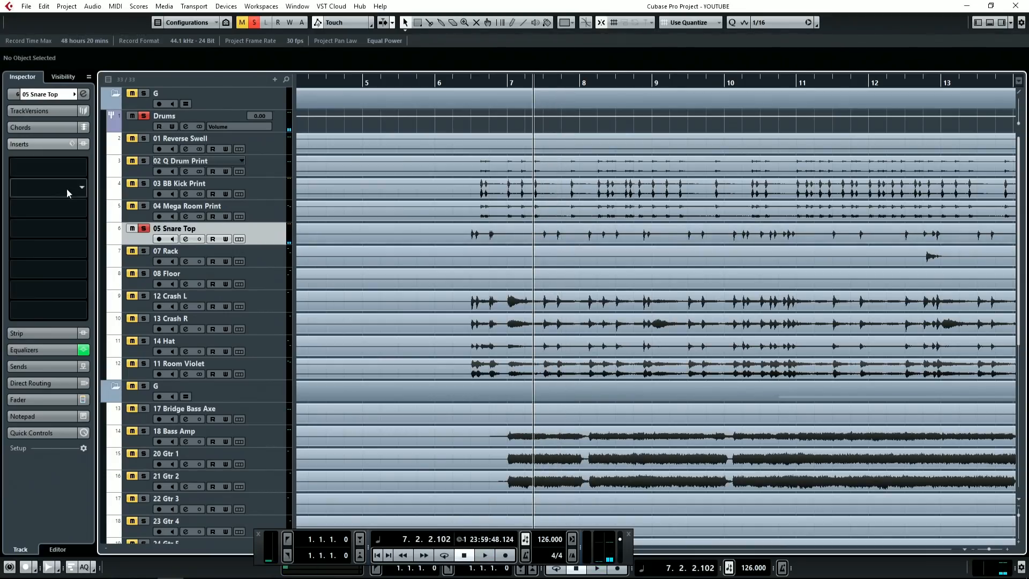
Insert RCompressor Mono in the second insert slot of 05 Snare Top and position its window beside the snare hits.
left_click(48, 187)
type("comp")
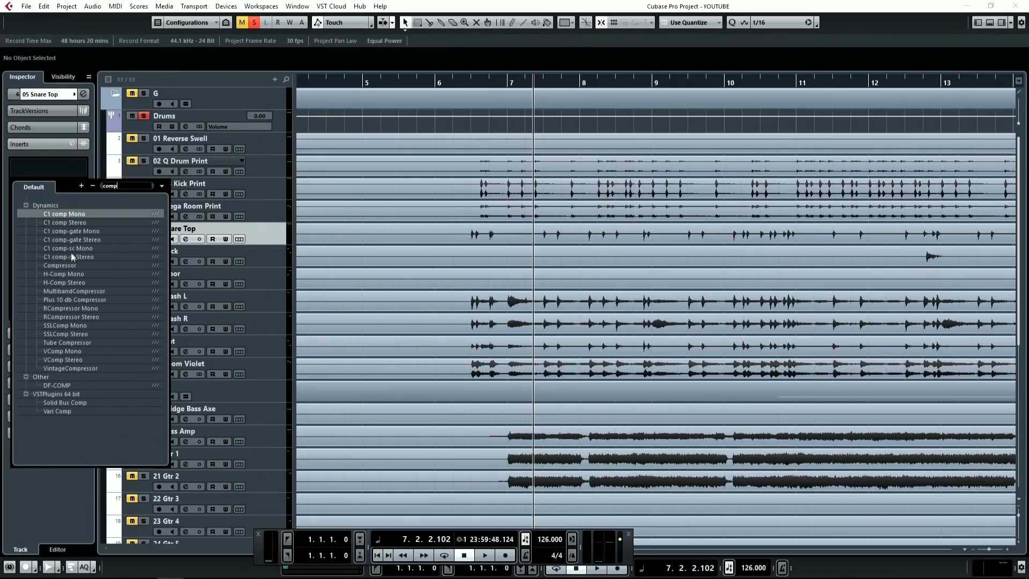
left_click(83, 308)
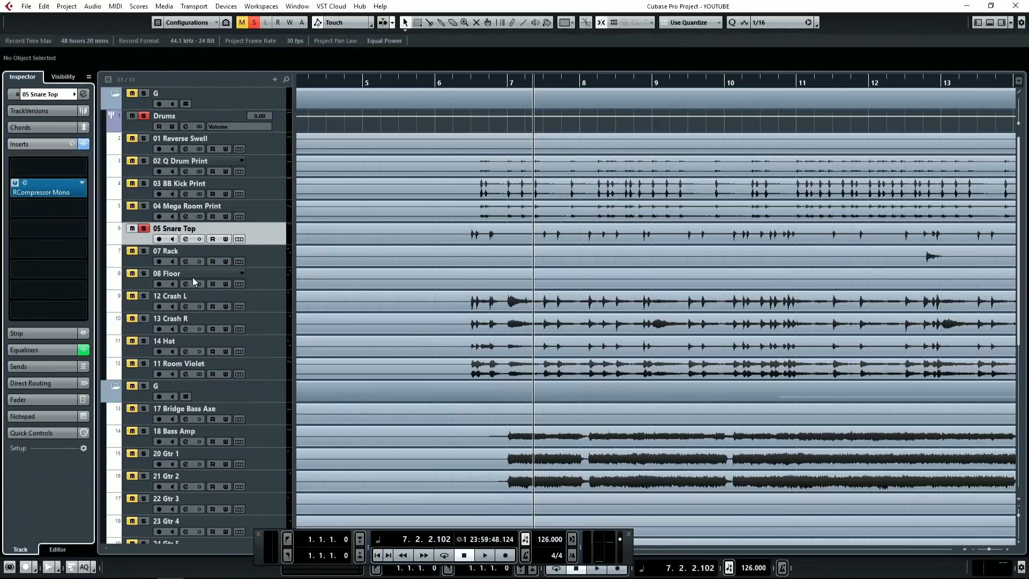
left_click(64, 192)
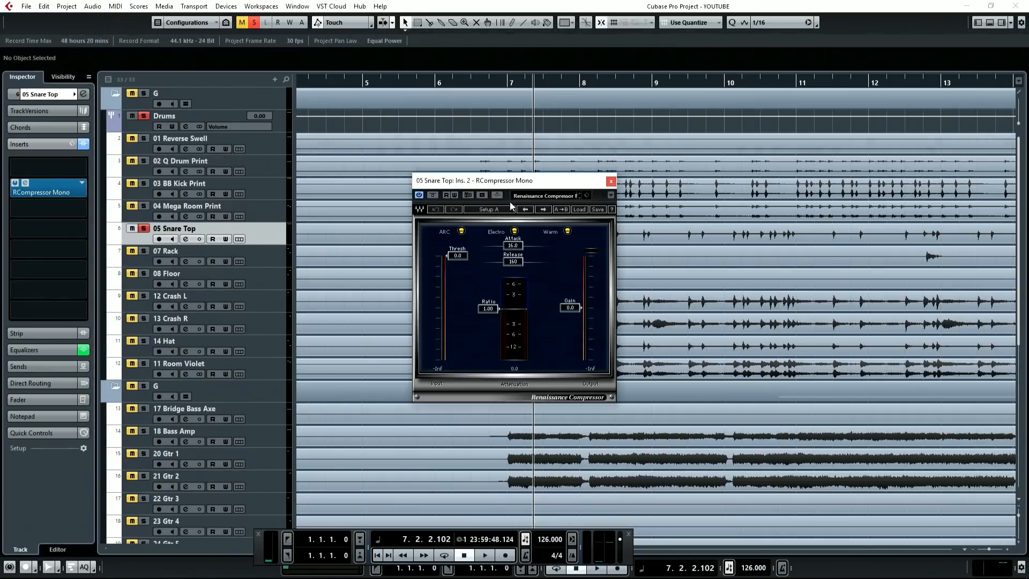
left_click_drag(521, 184, 606, 181)
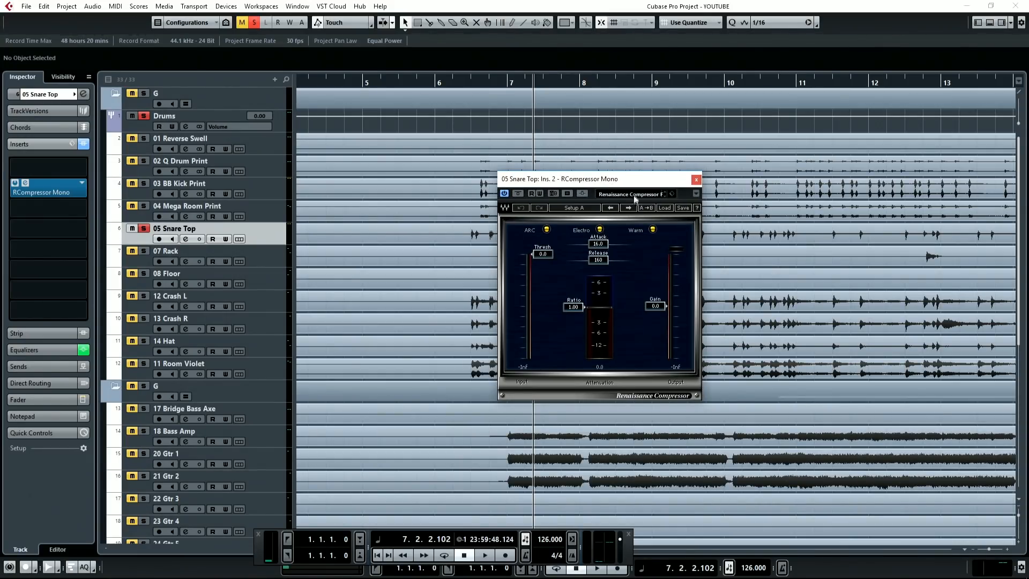
left_click_drag(637, 182, 681, 62)
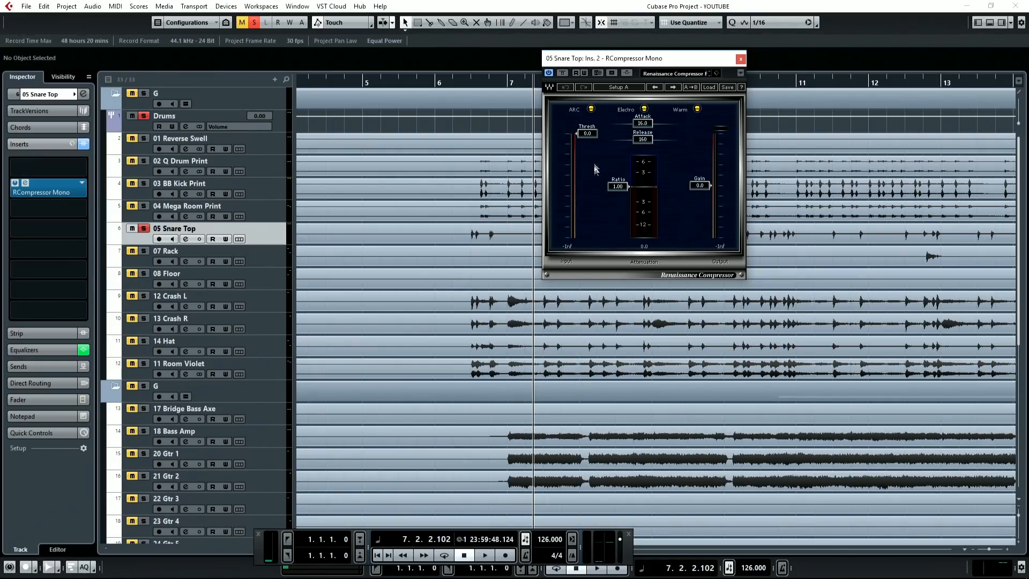
left_click_drag(646, 62, 397, 218)
Place the playback cursor at 7.3.1.0, just before the snare hit.
key("h")
key("h")
key("h")
key("h")
key("h")
key("h")
key("h")
key("h")
key("h")
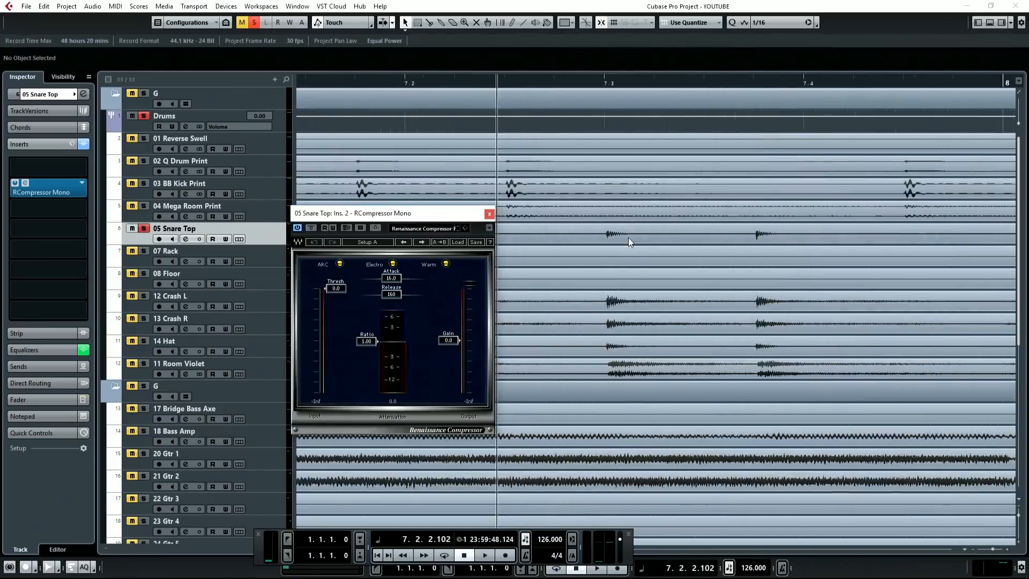
key("h")
key("h")
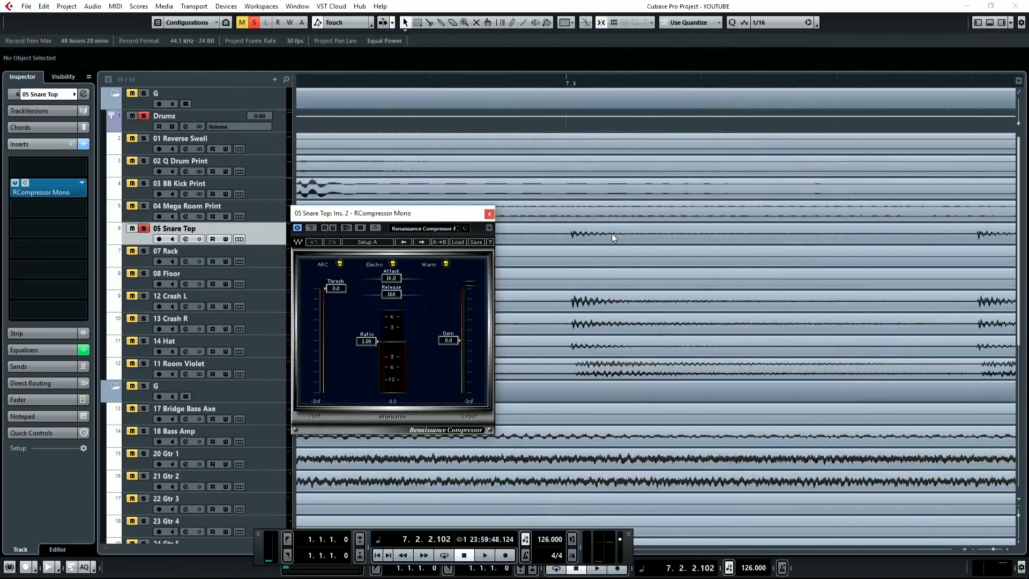
key("g")
left_click(560, 83)
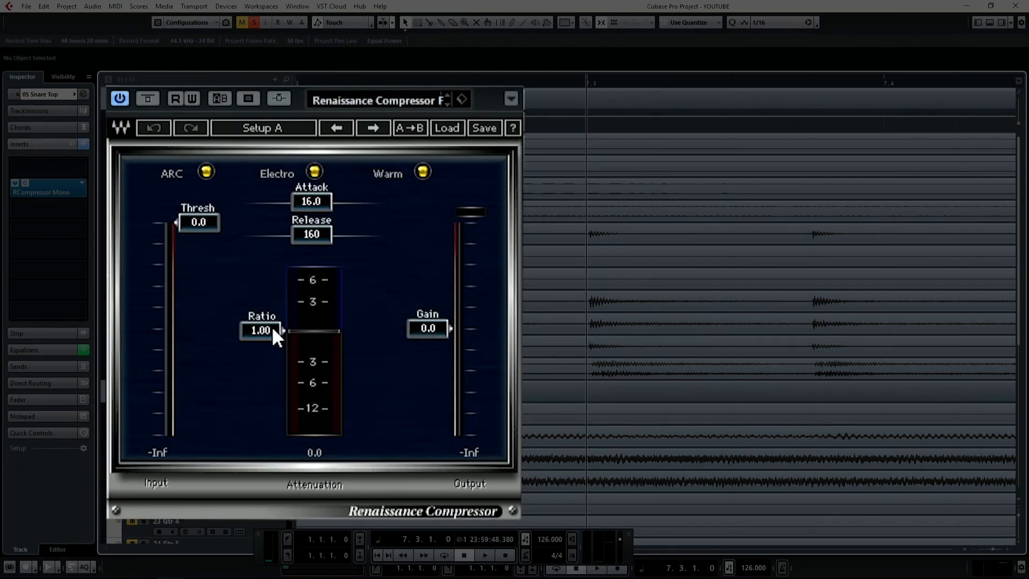
Try a compressor ratio of 2.00, settle on 30.30, and play the snare with the threshold at 0.0.
mouse_move(276, 337)
left_mouse_down()
mouse_move(276, 440)
mouse_move(276, 334)
mouse_move(274, 353)
left_mouse_up()
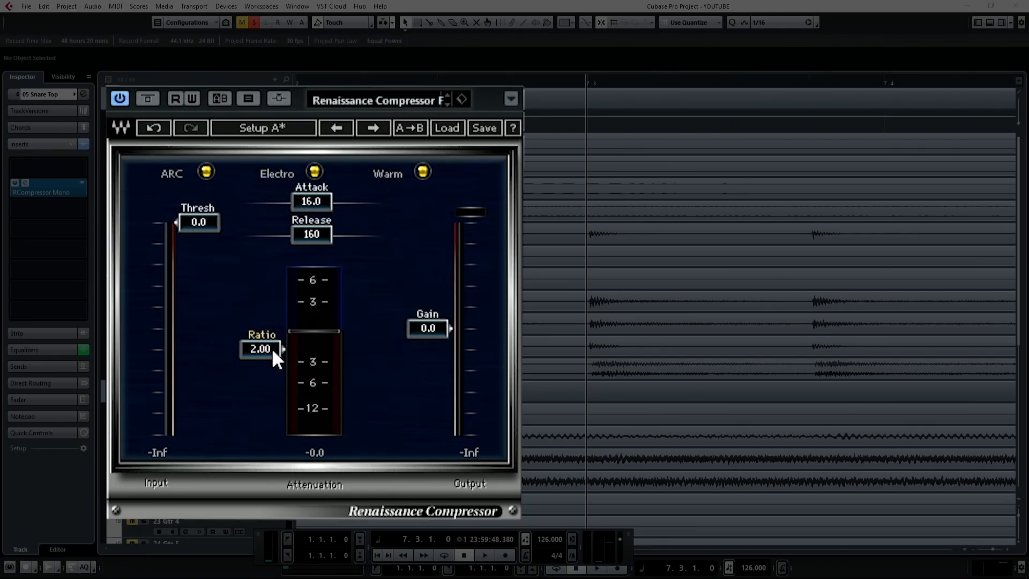
mouse_move(260, 361)
left_mouse_down()
mouse_move(260, 435)
mouse_move(261, 331)
mouse_move(261, 345)
left_mouse_up()
left_click_drag(260, 336, 261, 412)
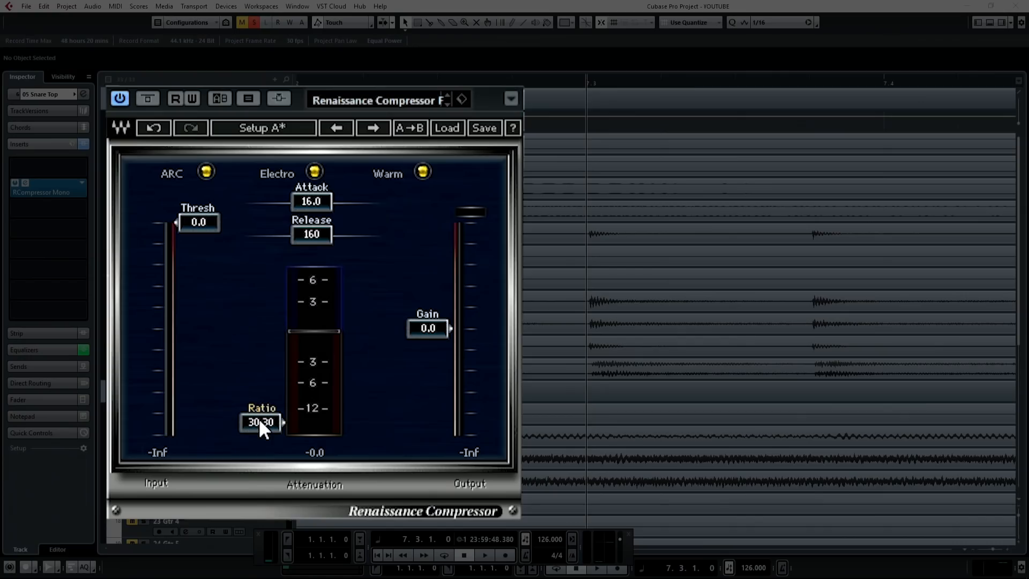
mouse_move(229, 236)
left_mouse_down()
mouse_move(229, 440)
mouse_move(229, 222)
left_mouse_up()
key("space")
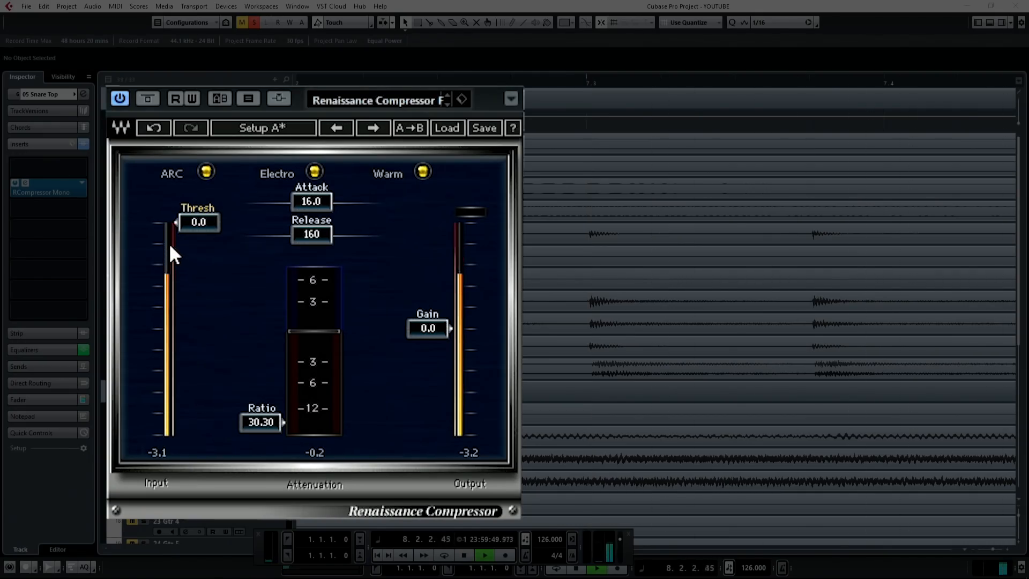
key("space")
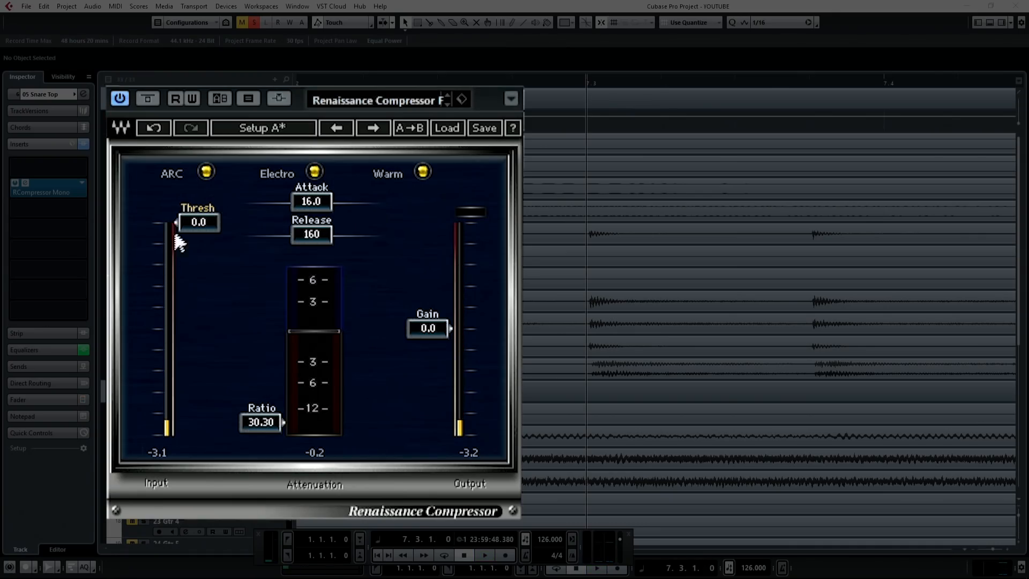
Lower the compressor threshold to -5.5 and to -60.0, playing the snare at each setting.
left_click_drag(200, 229, 199, 240)
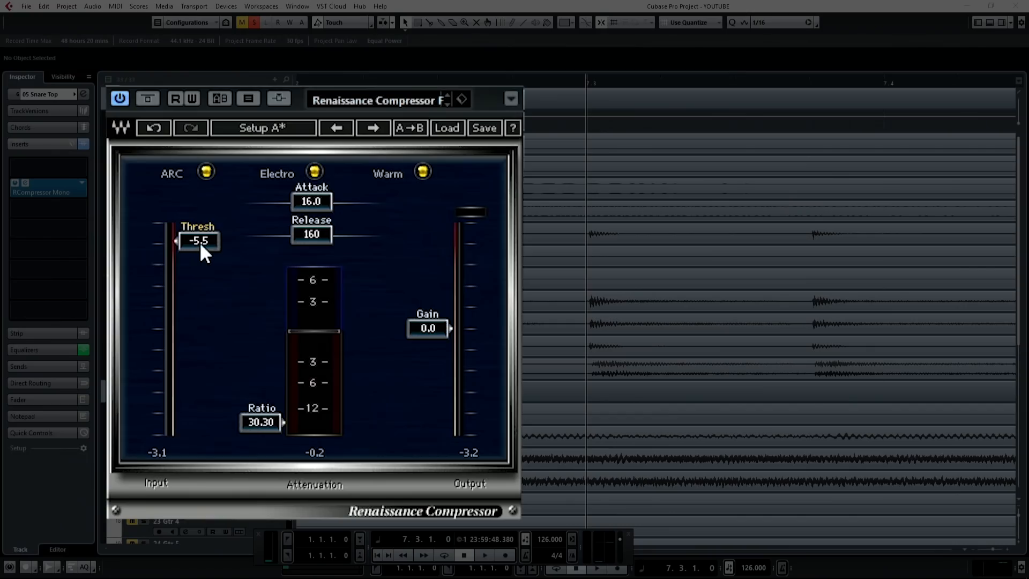
key("space")
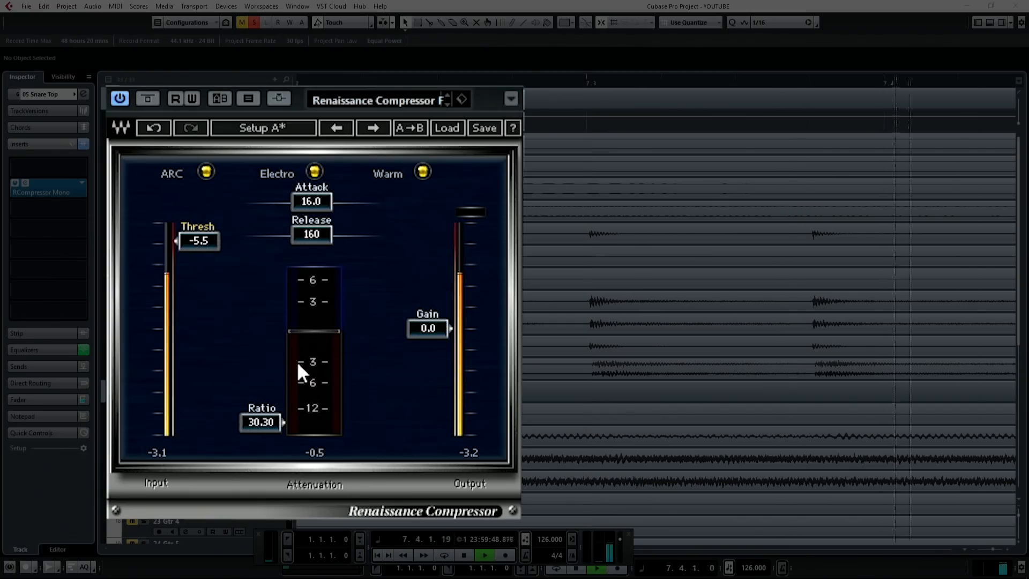
key("space")
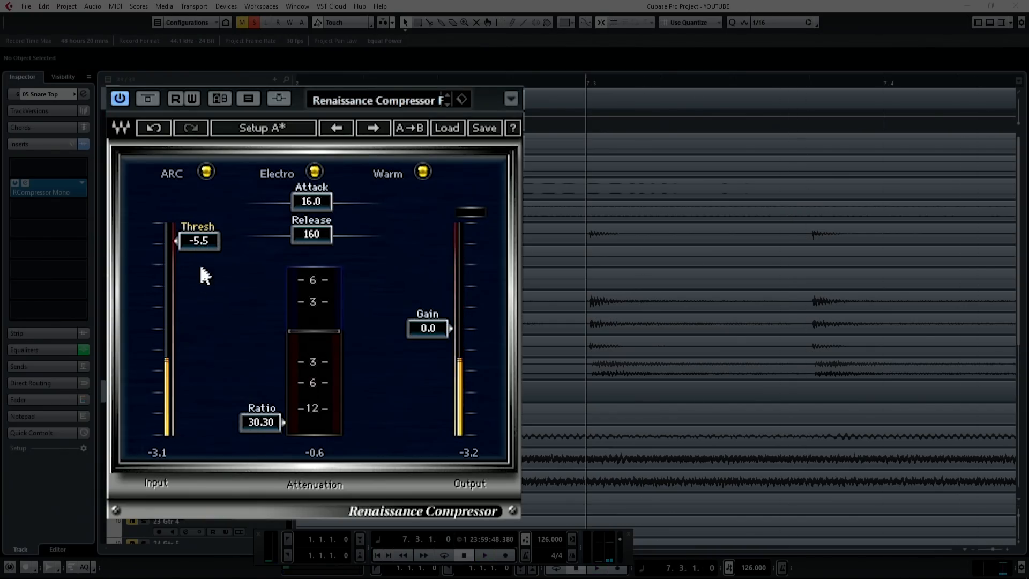
left_click_drag(205, 249, 202, 435)
key("space")
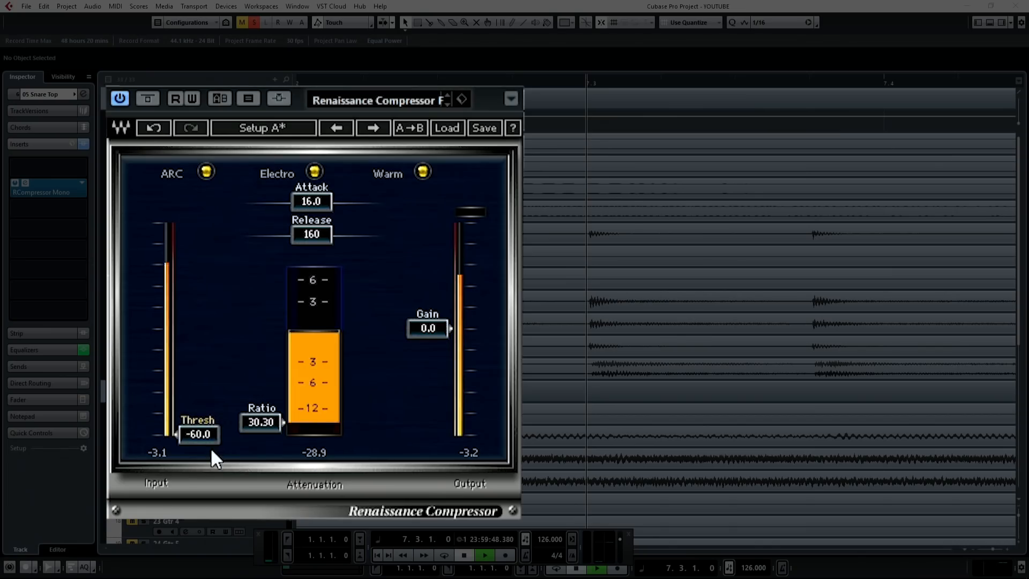
key("space")
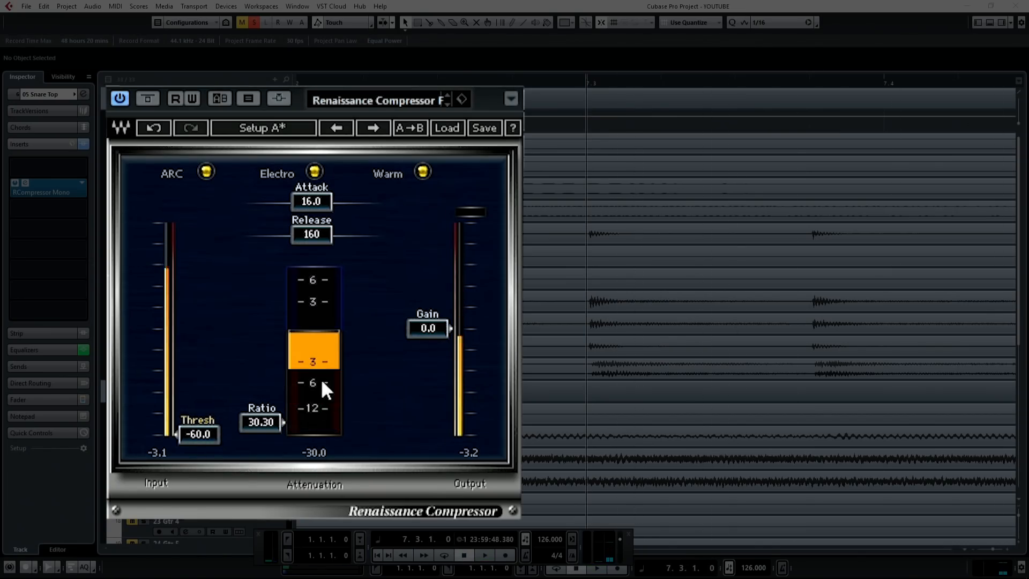
Try a threshold of -45.7 with 29.6 gain, and return the gain to 0 and the threshold to -60.0.
left_click_drag(199, 435, 214, 391)
left_click_drag(451, 328, 452, 222)
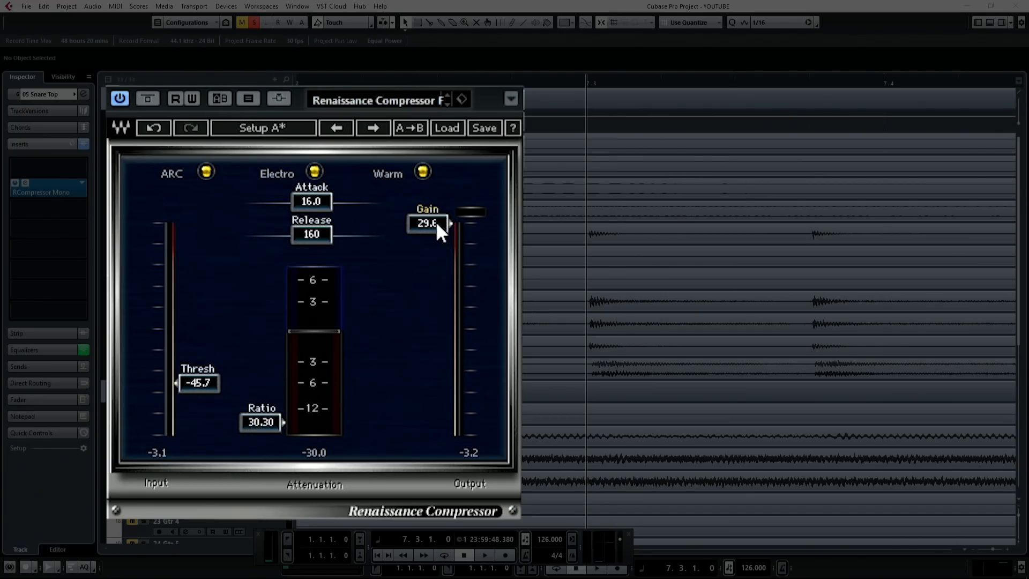
type("0")
key("Return")
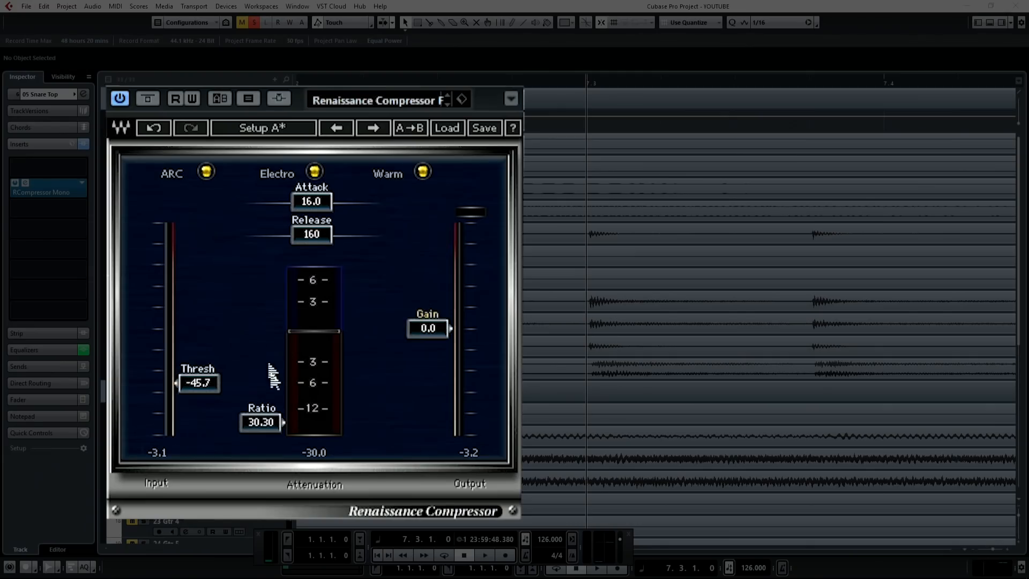
left_click_drag(214, 382, 214, 434)
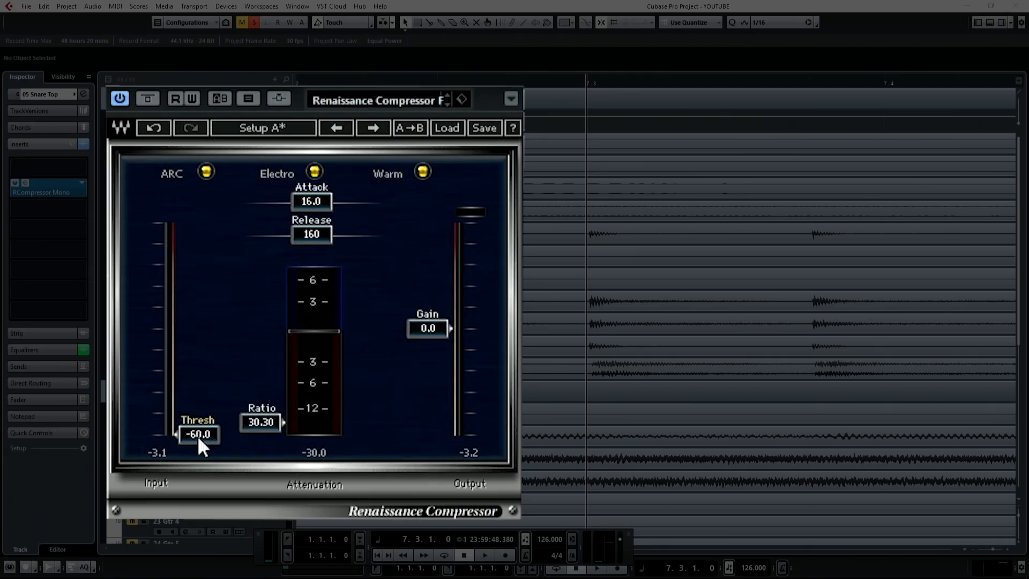
Raise the compressor gain to 29.8 and play the snare with the compressor bypassed and active to compare.
key("space")
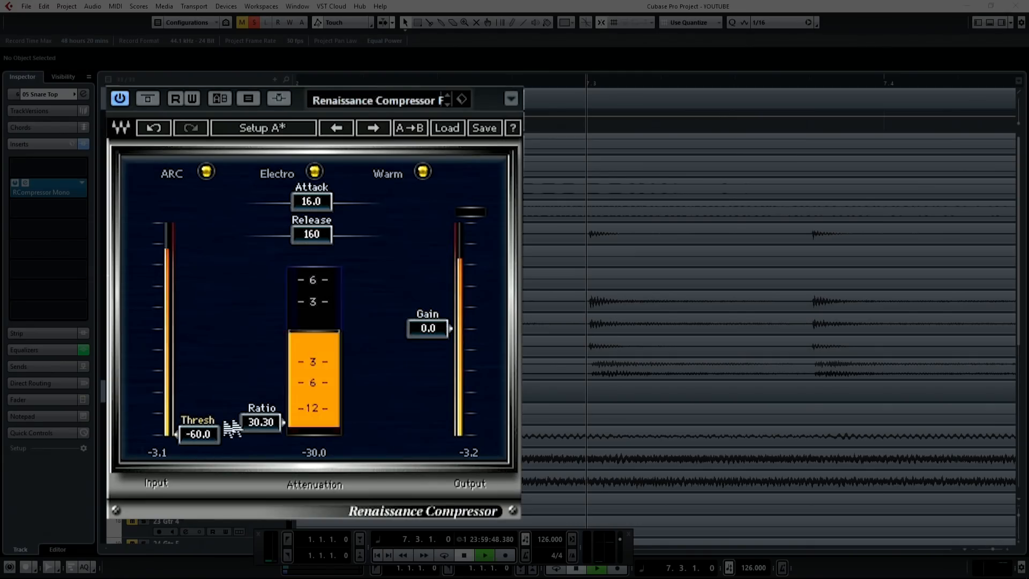
left_click_drag(435, 333, 436, 226)
key("space")
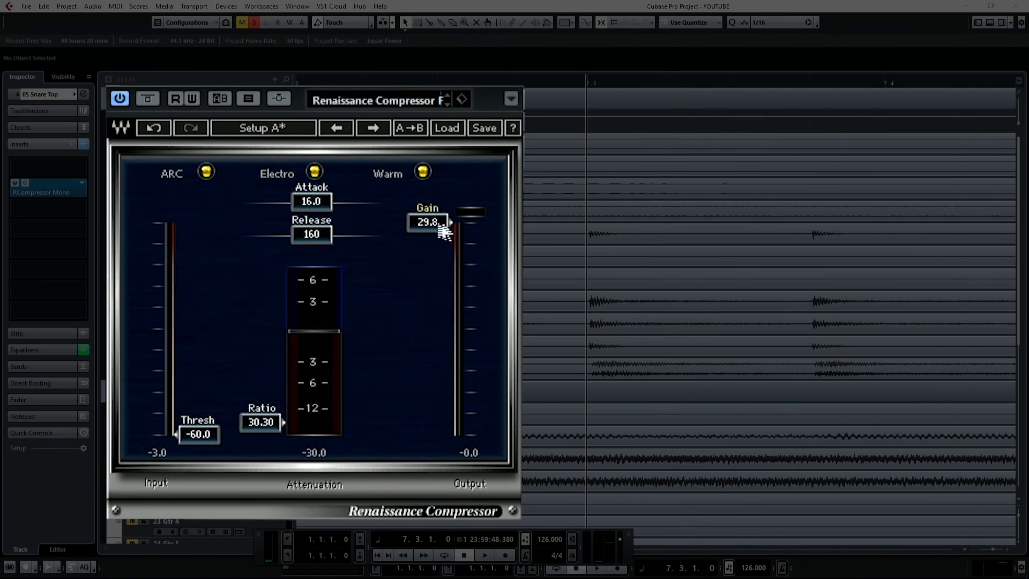
left_click(148, 100)
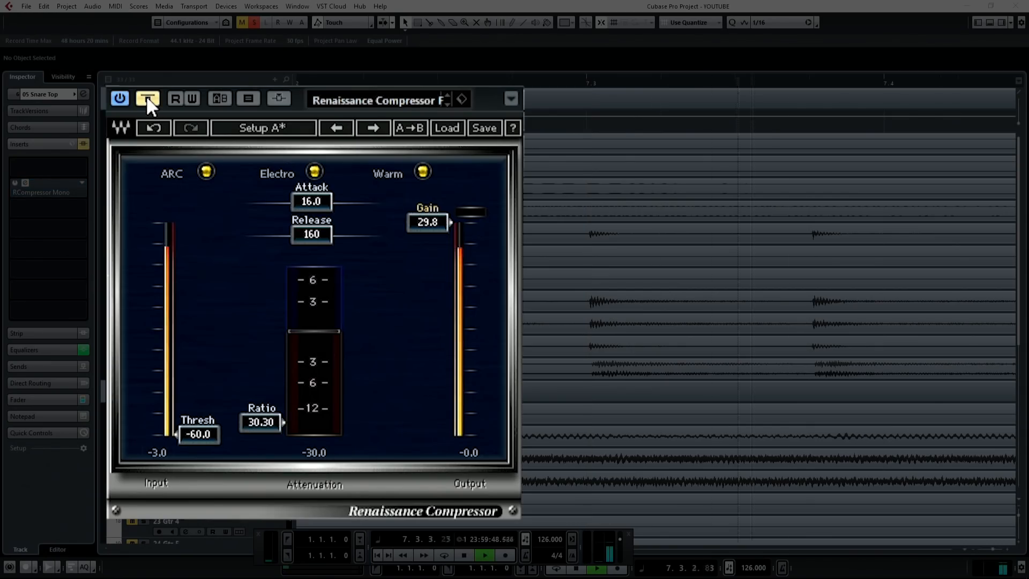
left_click(147, 99)
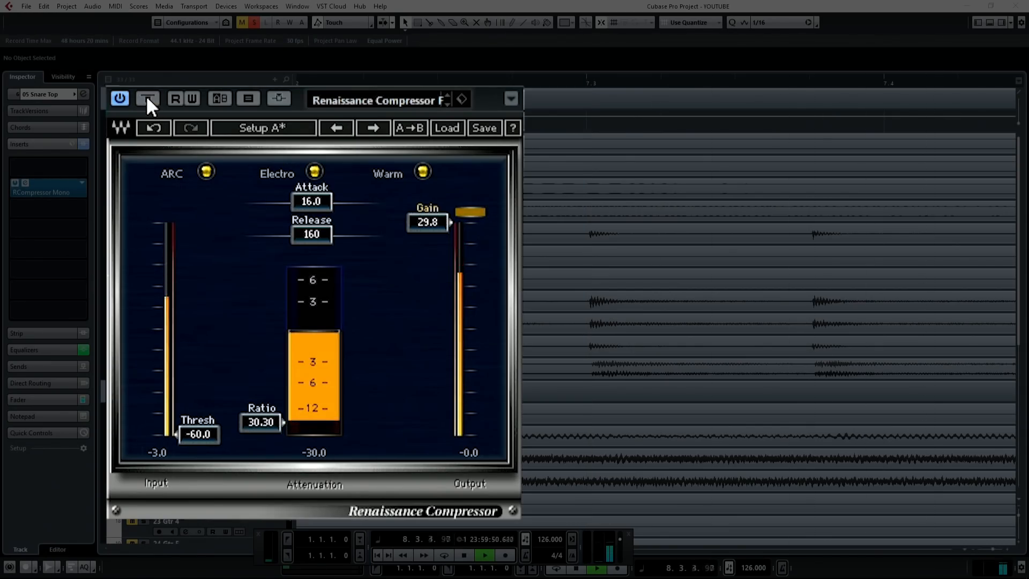
key("space")
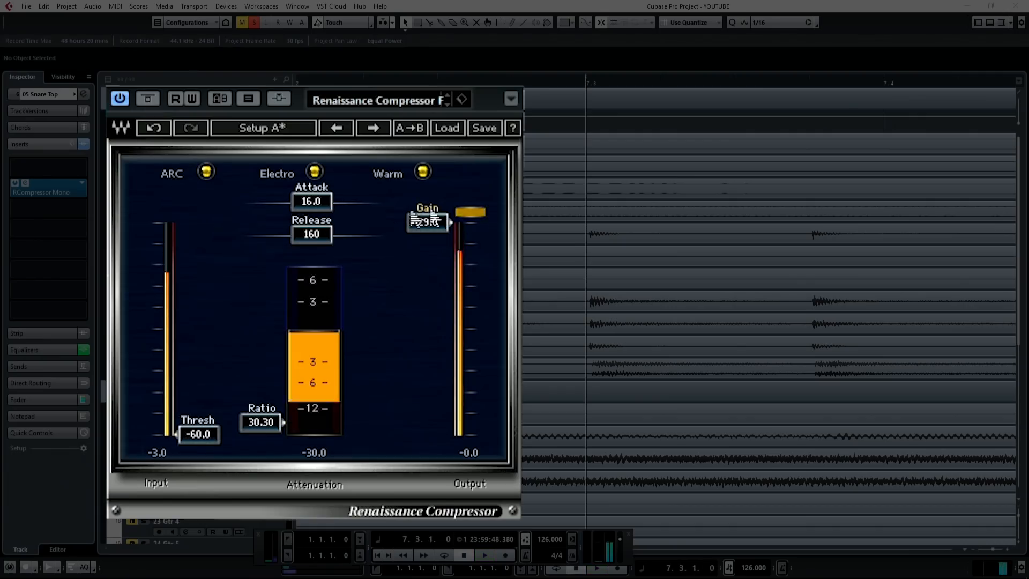
Set the compressor gain to 0 and compare the bypassed and compressed snare during playback.
left_click(433, 221)
type("0")
key("Return")
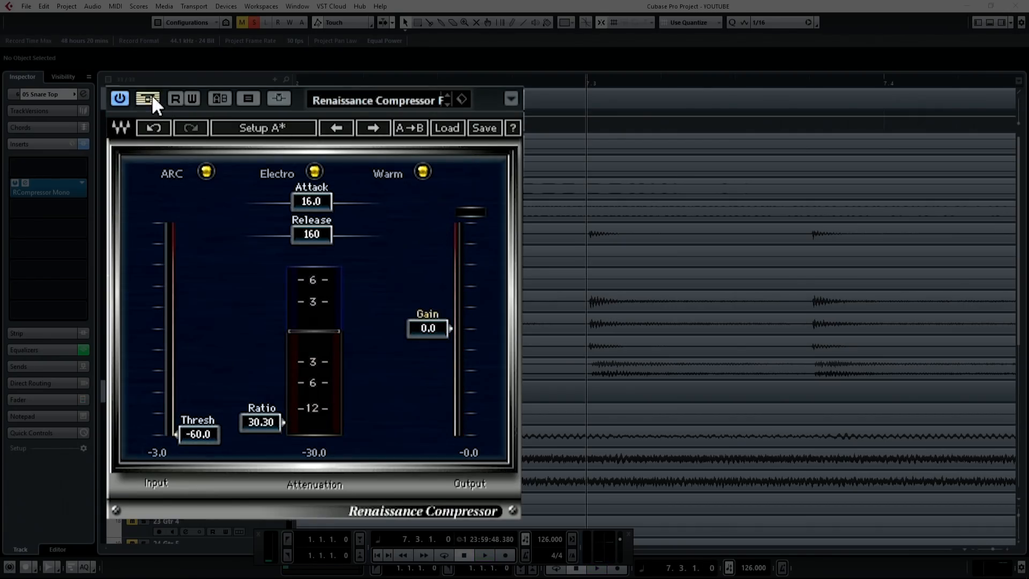
key("space")
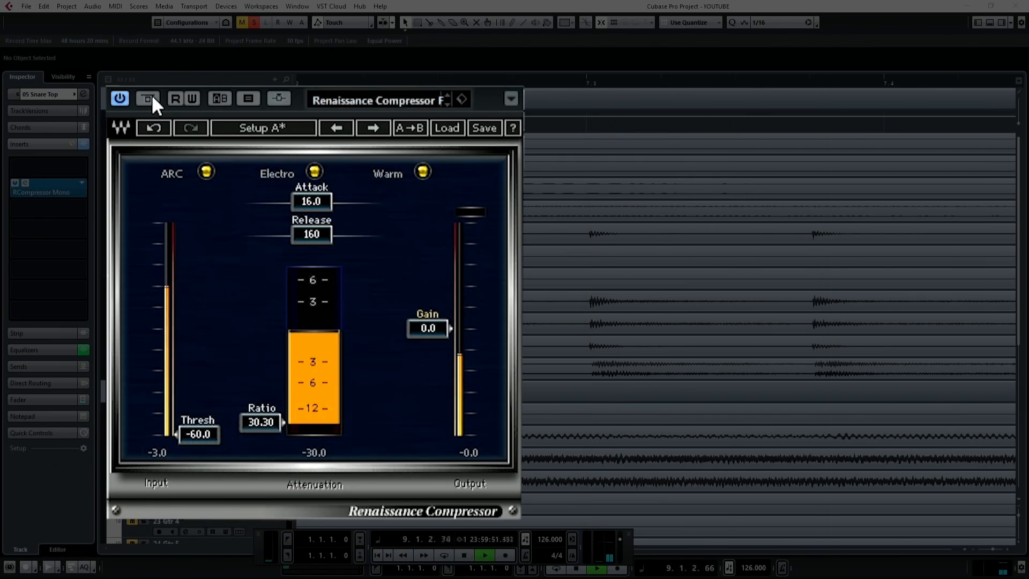
left_click(152, 95)
key("space")
left_click(156, 100)
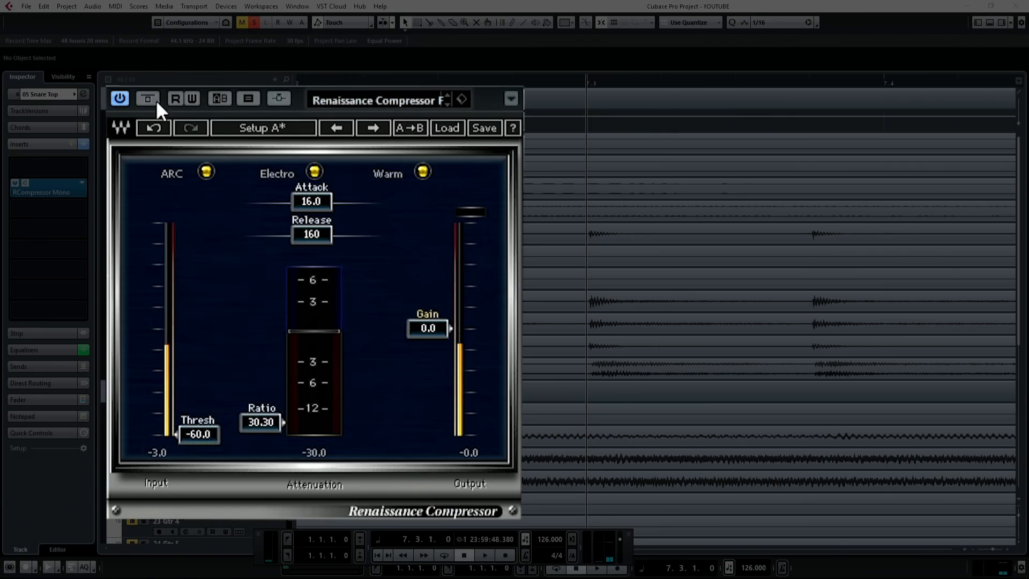
Set the compressor threshold to 0.0 and the ratio to 30.49.
left_click_drag(217, 435, 217, 223)
mouse_move(260, 421)
left_mouse_down()
mouse_move(261, 353)
mouse_move(261, 432)
mouse_move(268, 422)
left_mouse_up()
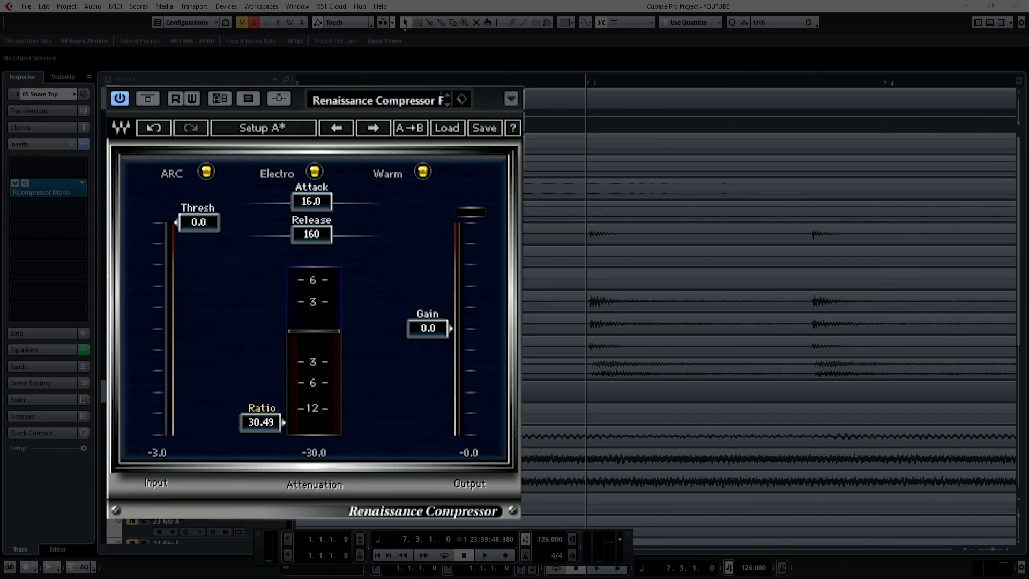
scroll(596, 300, "up", 4)
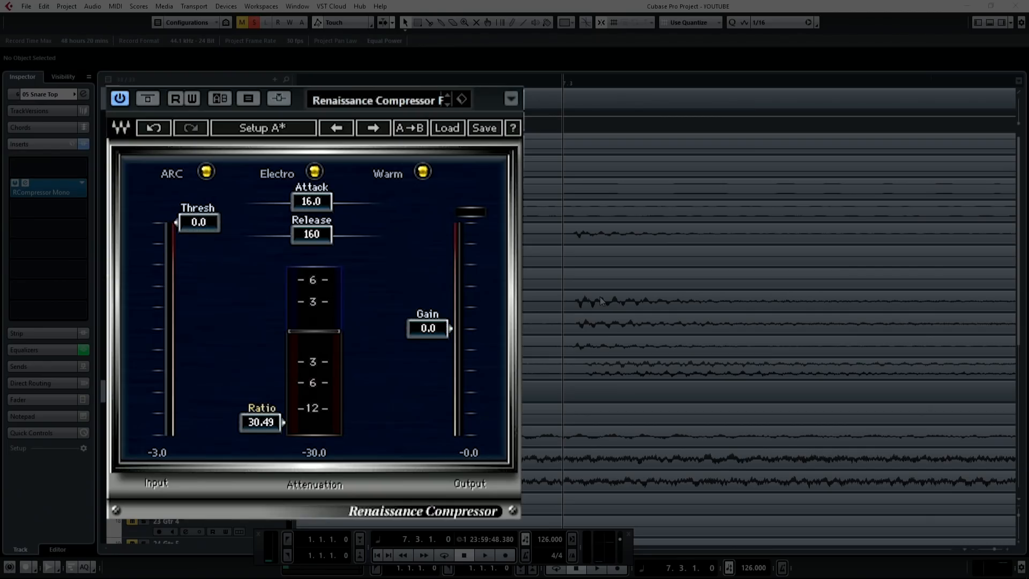
Sweep the compressor attack to 500 and back to 0.50, and the release to 4931 and back to 5.00.
left_click_drag(312, 203, 366, 208)
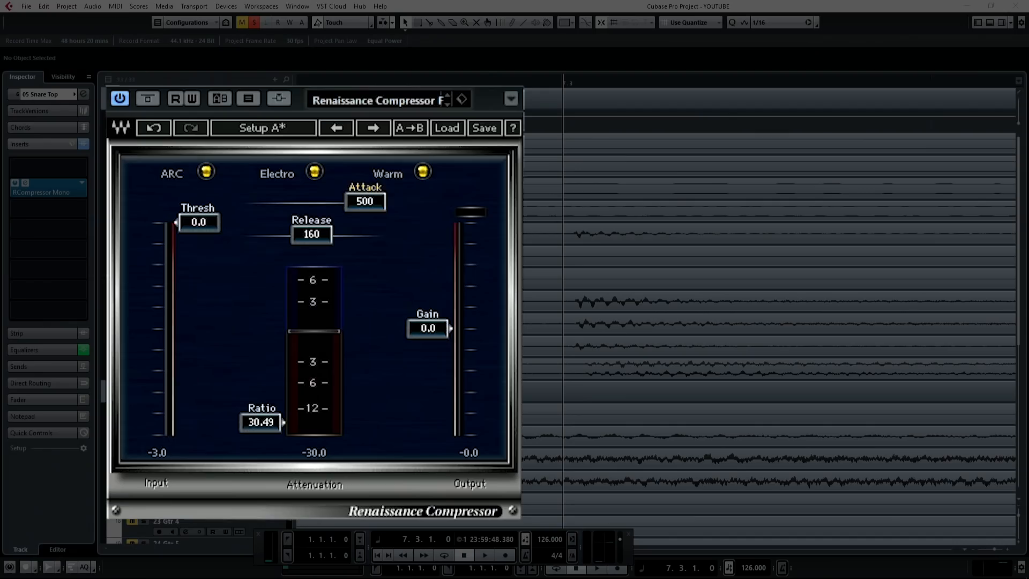
left_click_drag(365, 202, 258, 202)
left_click_drag(321, 236, 365, 233)
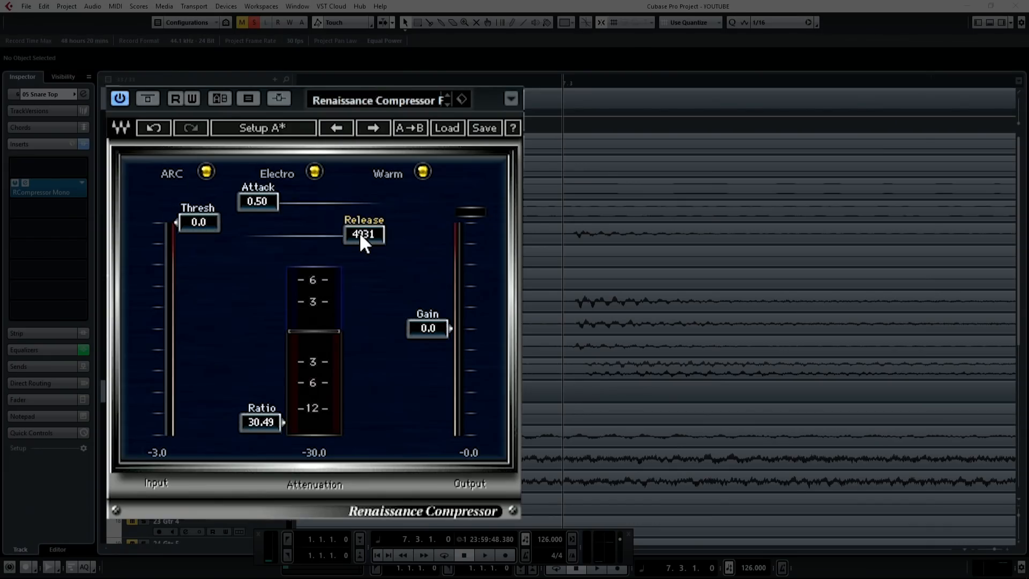
left_click_drag(360, 233, 264, 233)
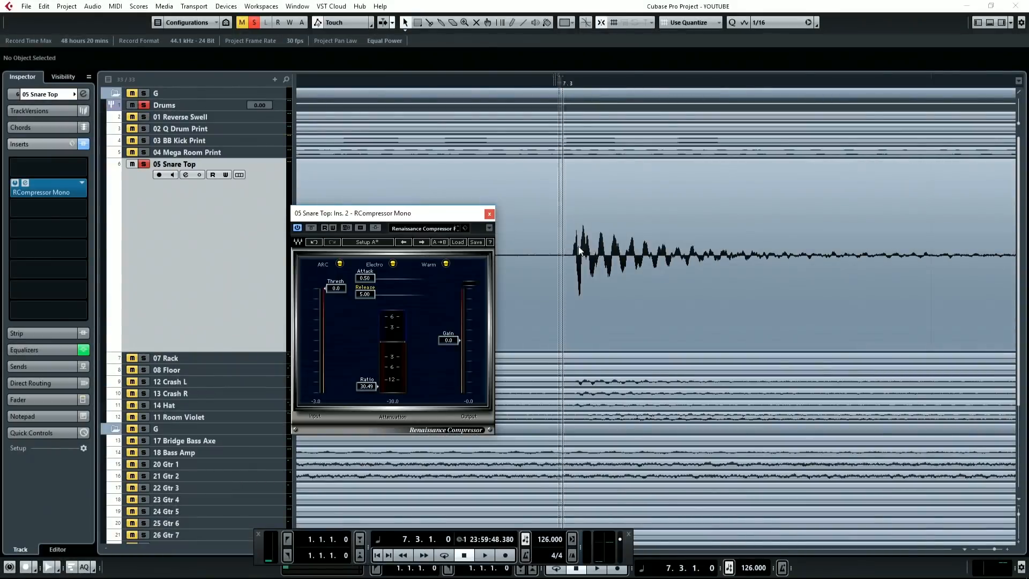
Examine the transient and tail of the 05 Snare Top hit at 7.3, moving the playback cursor along the waveform.
scroll(578, 246, "up", 6)
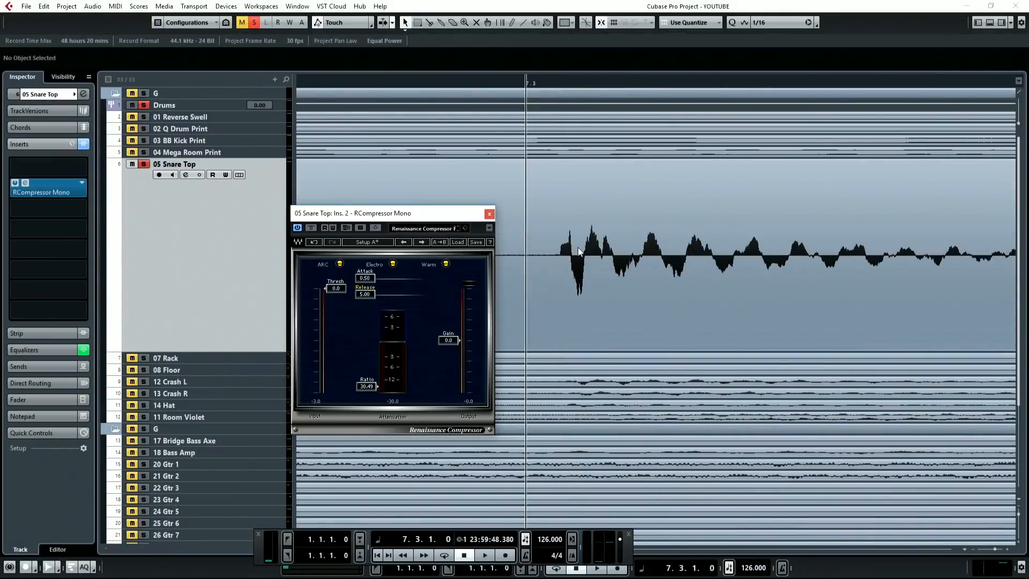
key("space")
key("space")
scroll(564, 249, "up", 3)
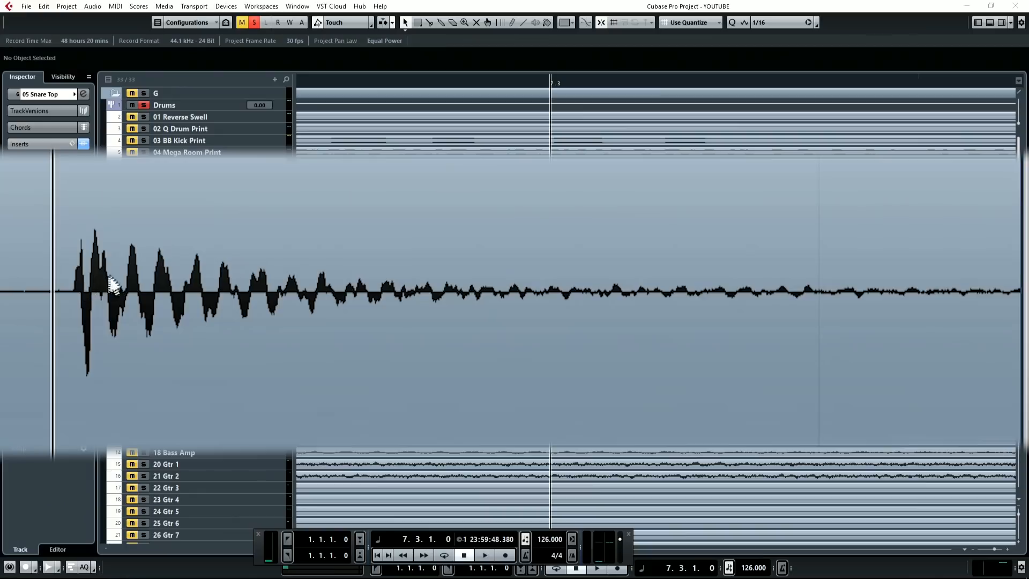
left_click(558, 82)
left_click_drag(558, 82, 591, 90)
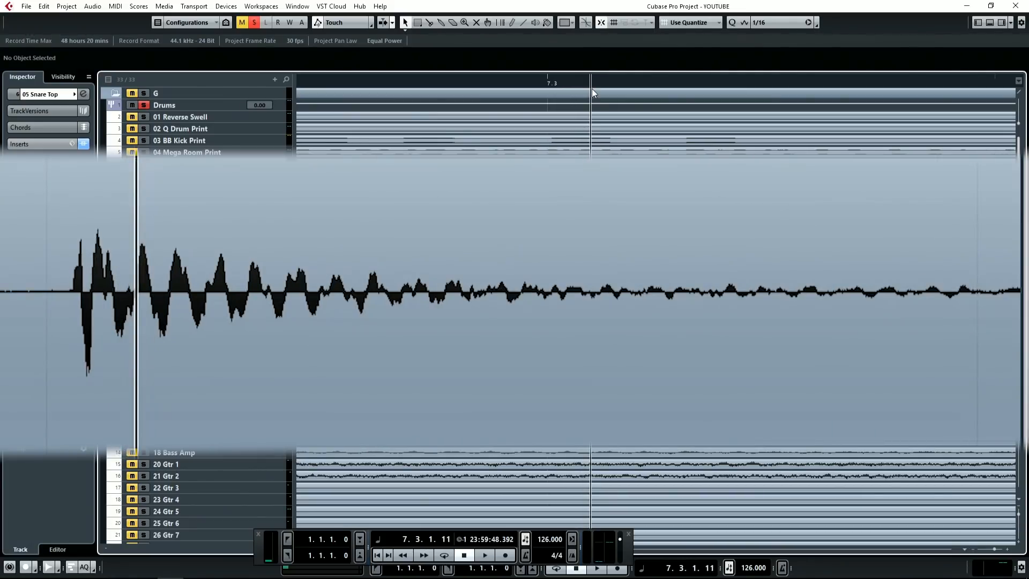
mouse_move(591, 90)
left_mouse_down()
mouse_move(774, 94)
mouse_move(592, 92)
left_mouse_up()
left_click_drag(592, 89, 558, 103)
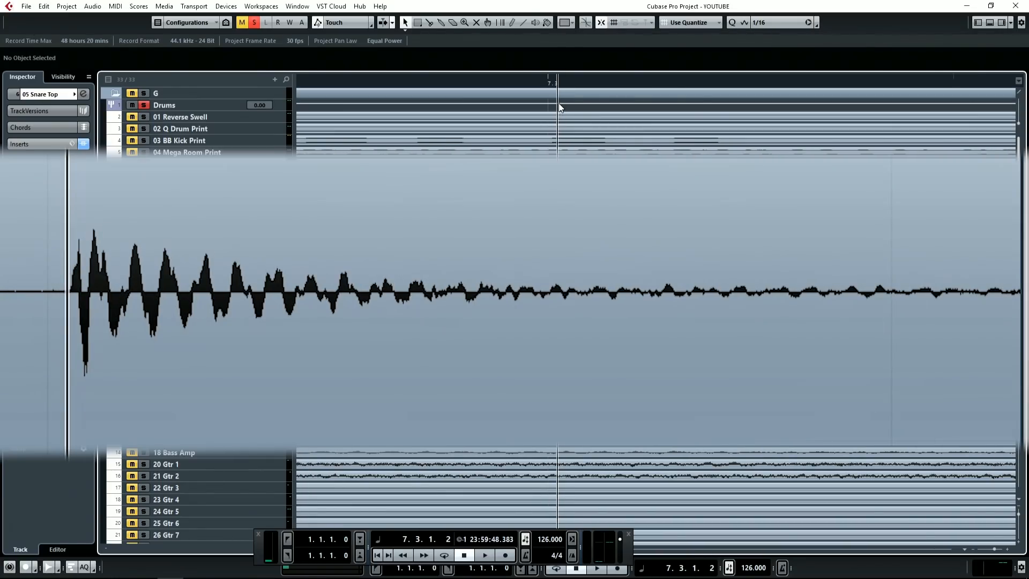
left_click_drag(559, 103, 587, 101)
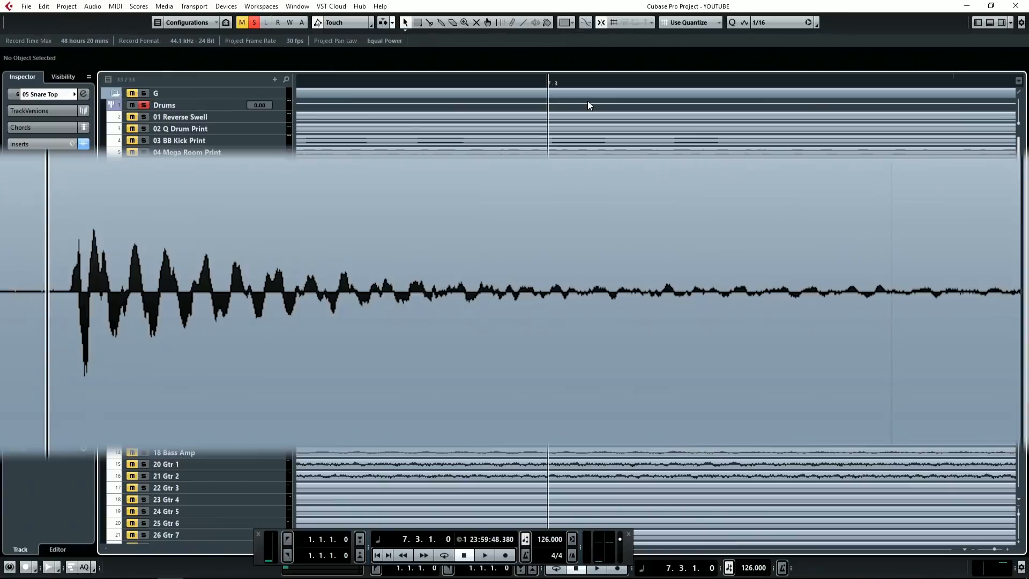
left_click(579, 82)
left_click_drag(579, 82, 544, 81)
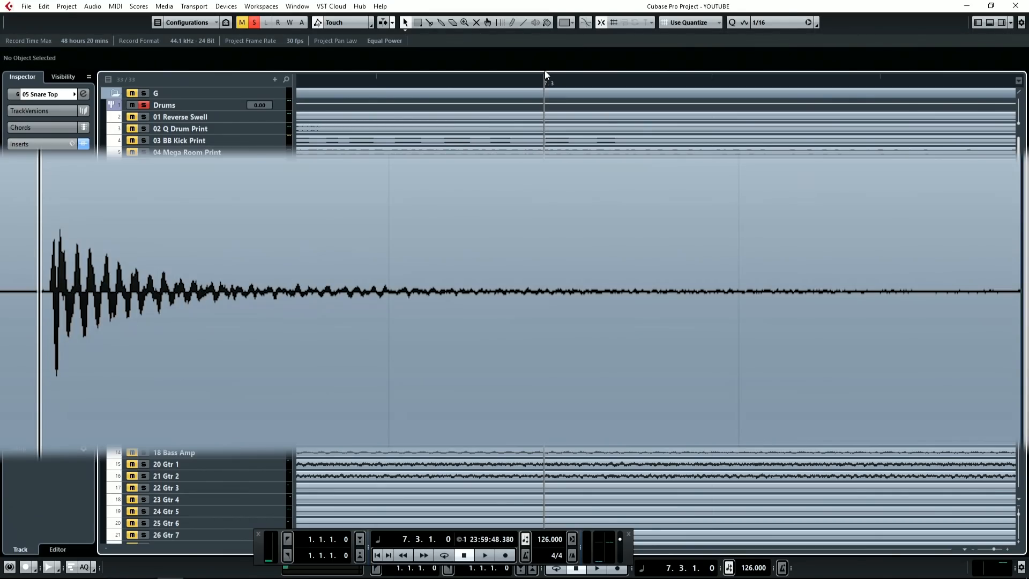
mouse_move(546, 82)
left_mouse_down()
mouse_move(536, 107)
mouse_move(584, 85)
mouse_move(542, 79)
left_mouse_up()
left_click(551, 82)
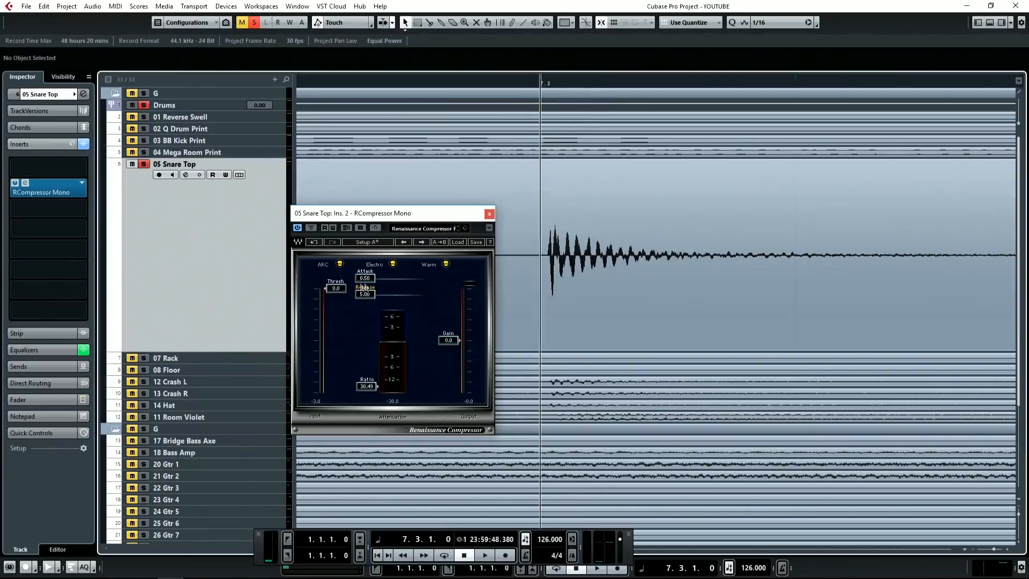
Keep the attack at 0.50 and lower the compressor threshold to -36.6 while auditioning the snare.
left_click_drag(366, 280, 395, 279)
left_click_drag(316, 201, 260, 206)
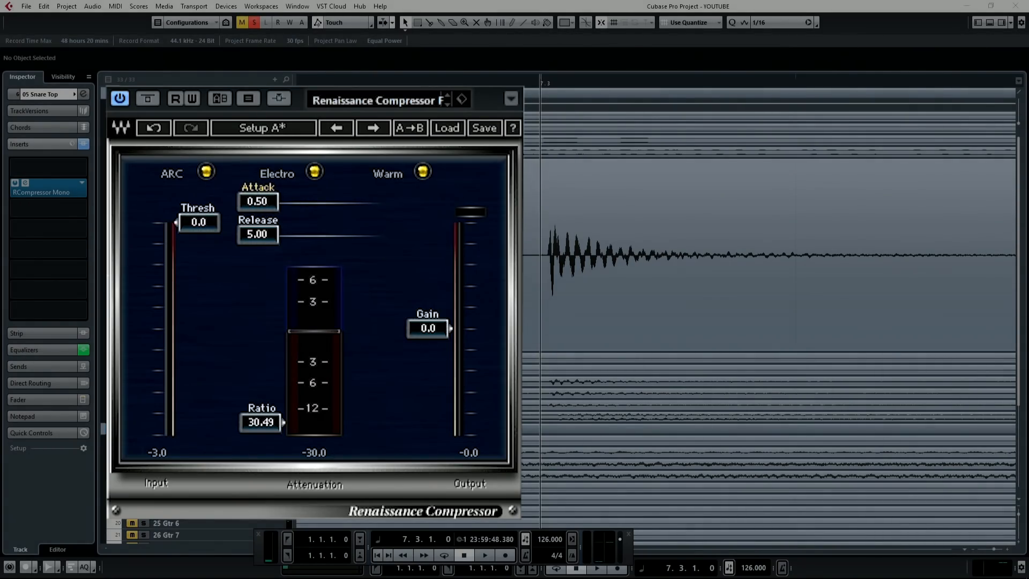
left_click_drag(505, 80, 507, 63)
key("space")
left_click_drag(198, 223, 198, 334)
key("space")
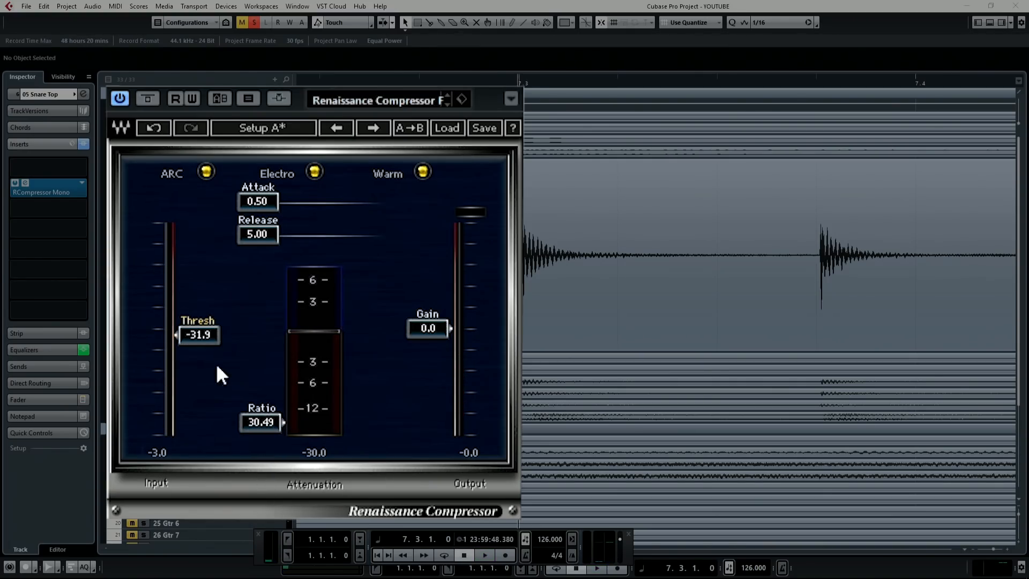
mouse_move(210, 336)
left_mouse_down()
mouse_move(210, 248)
mouse_move(209, 349)
left_mouse_up()
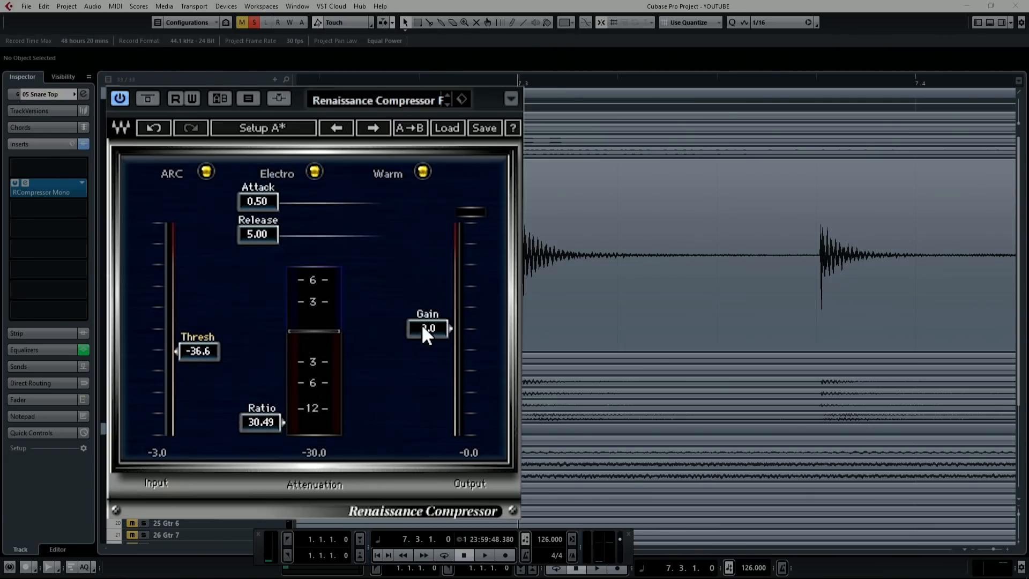
Raise the compressor gain to 22.4 and compare the bypassed and compressed snare during playback.
key("space")
left_click_drag(427, 330, 427, 248)
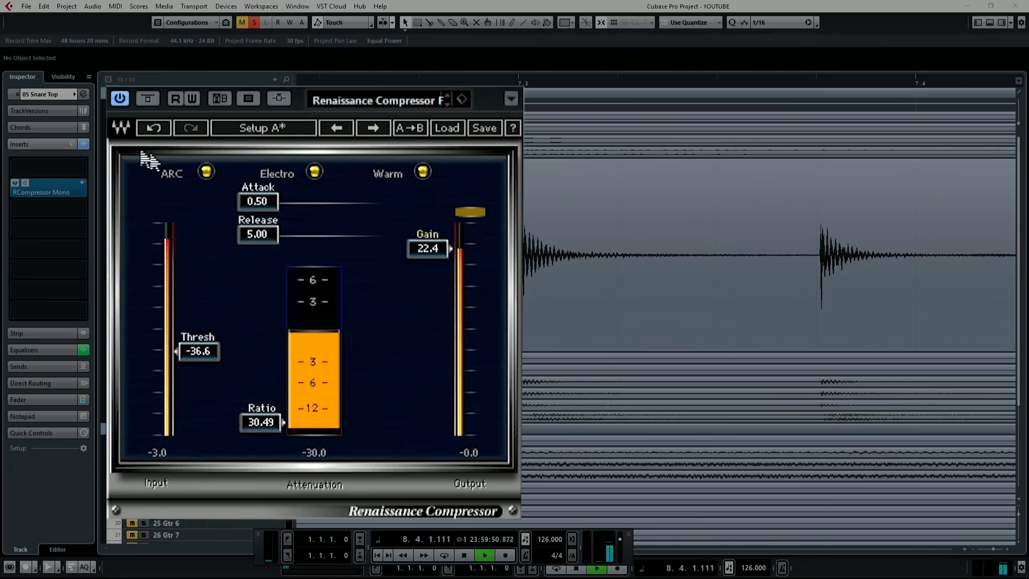
key("space")
left_click(147, 98)
key("space")
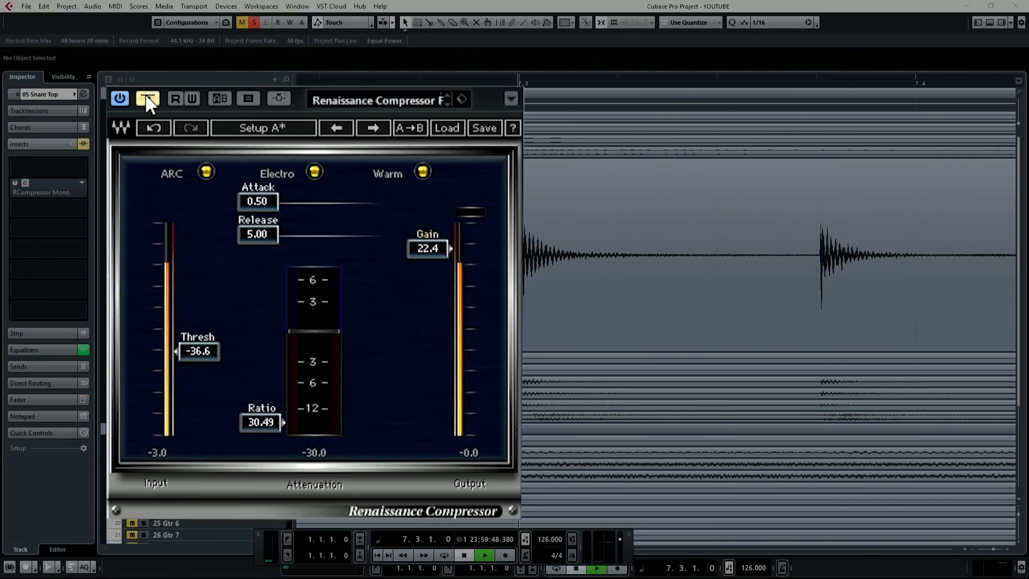
left_click(146, 98)
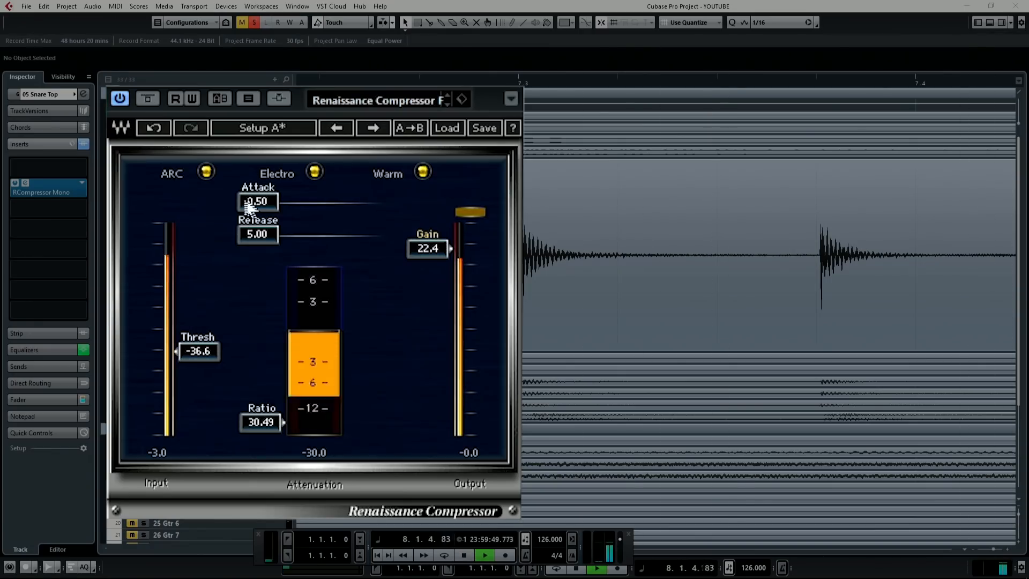
key("space")
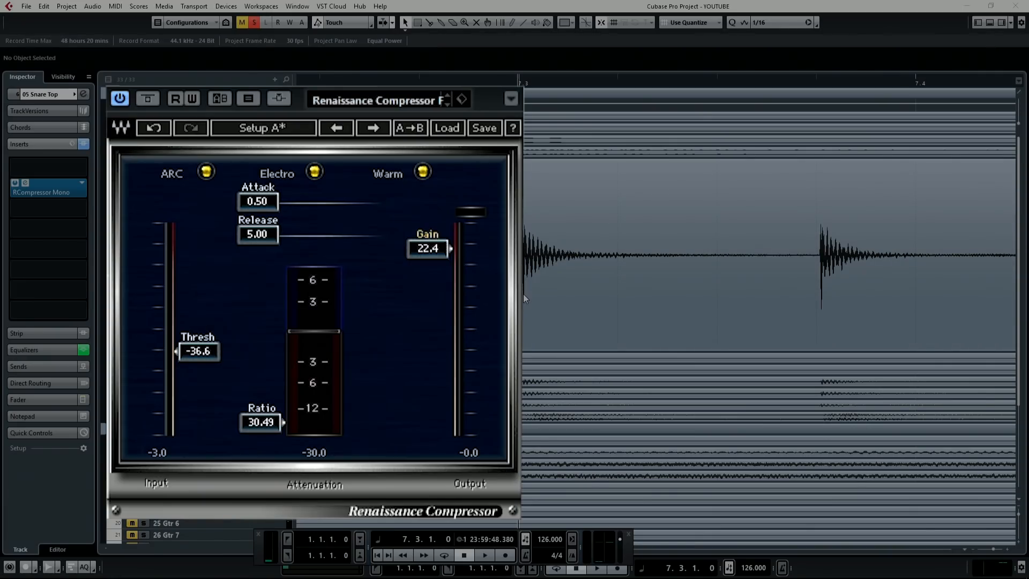
Play the snare, lower the threshold to -45.8 and compare an attack of 106 with 0.50.
key("space")
mouse_move(203, 350)
left_mouse_down()
mouse_move(204, 236)
mouse_move(203, 351)
left_mouse_up()
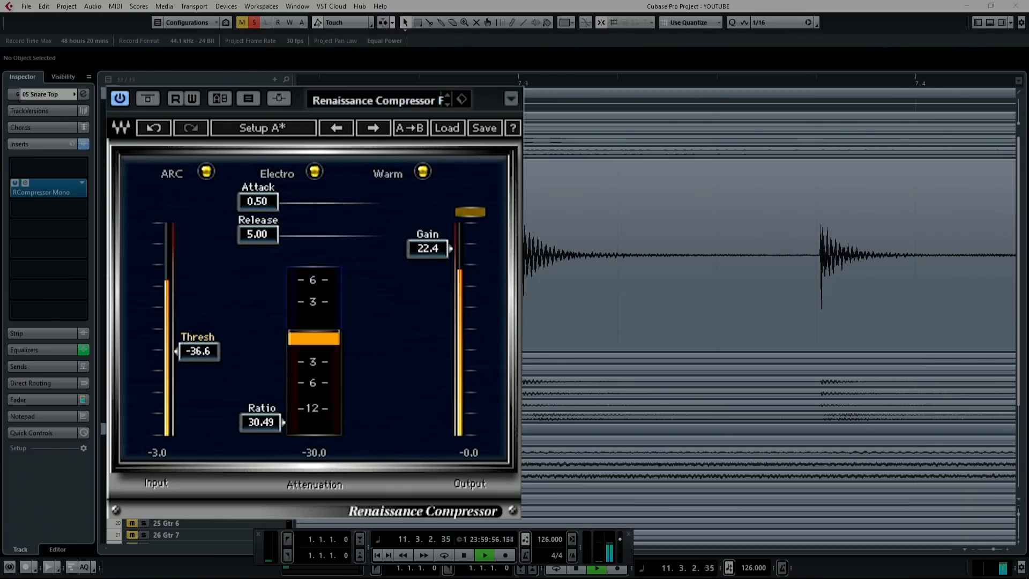
key("space")
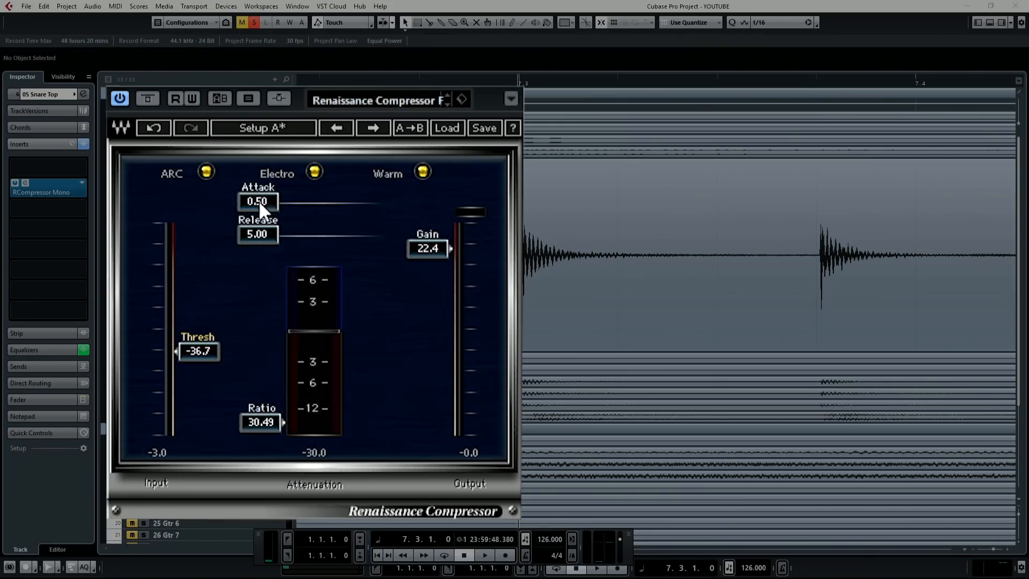
key("space")
left_click_drag(259, 199, 340, 199)
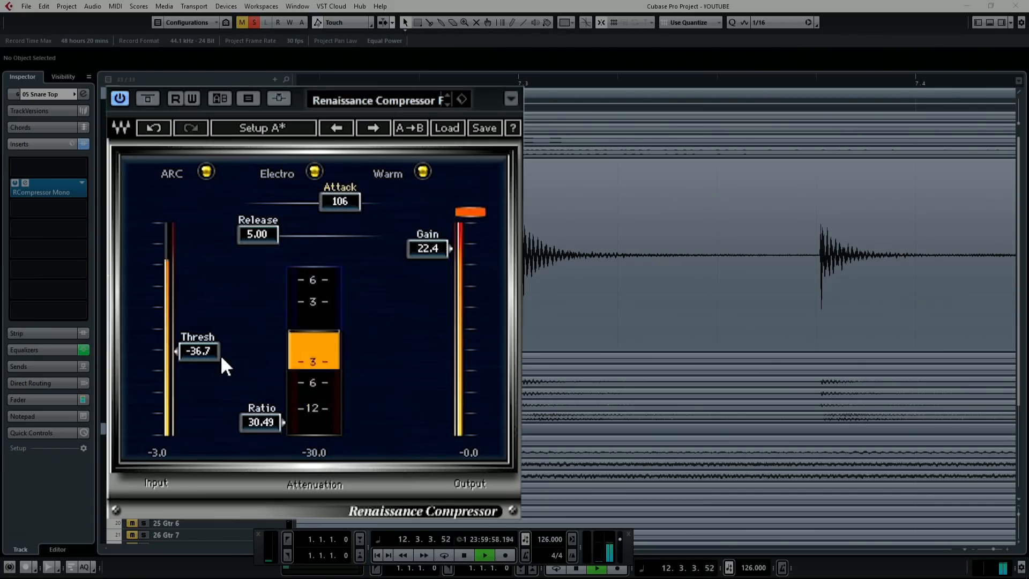
left_click_drag(210, 358, 212, 396)
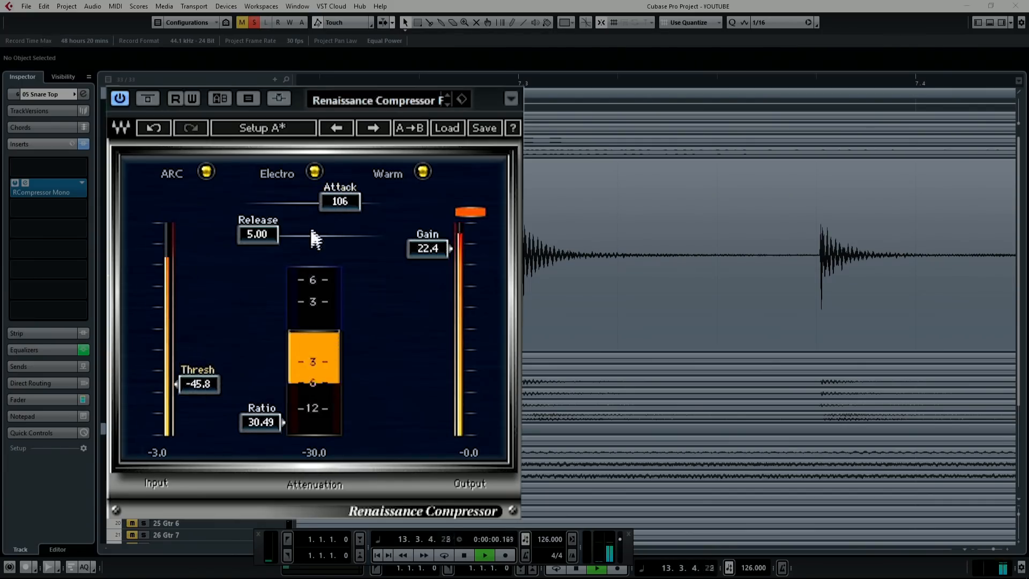
left_click_drag(341, 200, 259, 201)
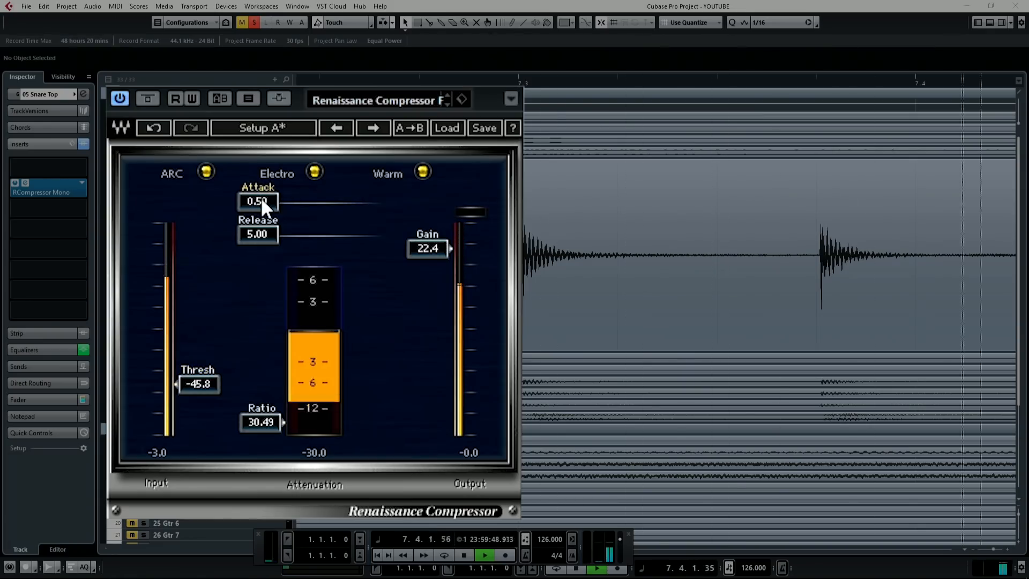
mouse_move(262, 198)
left_mouse_down()
mouse_move(365, 201)
mouse_move(260, 201)
left_mouse_up()
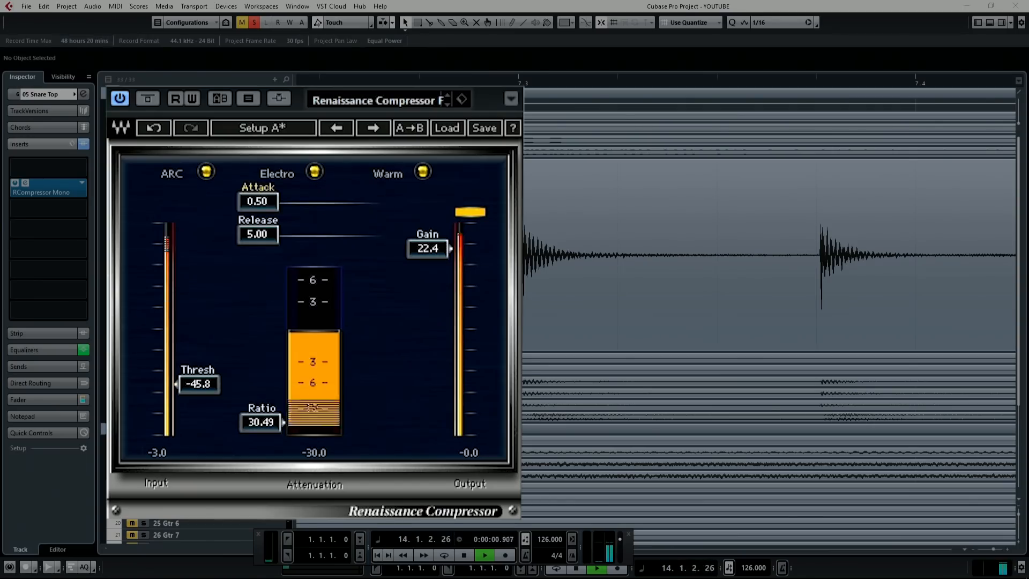
key("space")
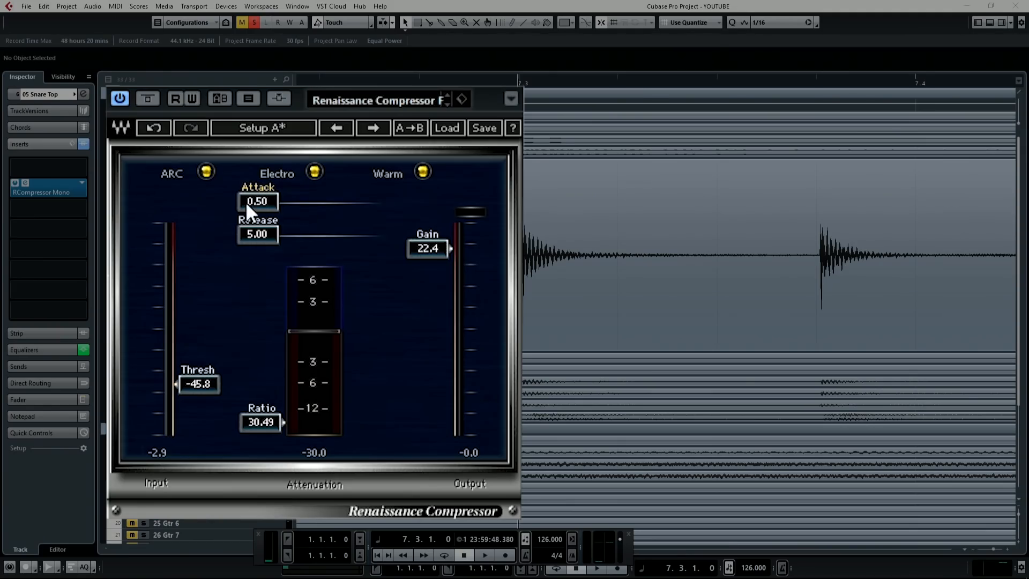
Compare the snare at attack times of 50.1 and 0.50, and leave the attack at 53.3.
left_click_drag(246, 199, 317, 199)
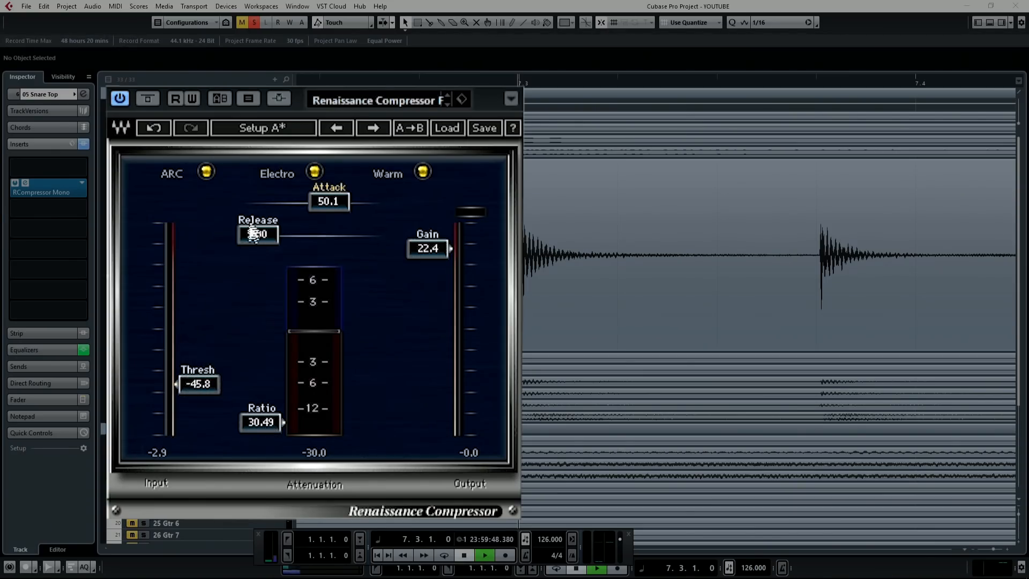
key("space")
key("space")
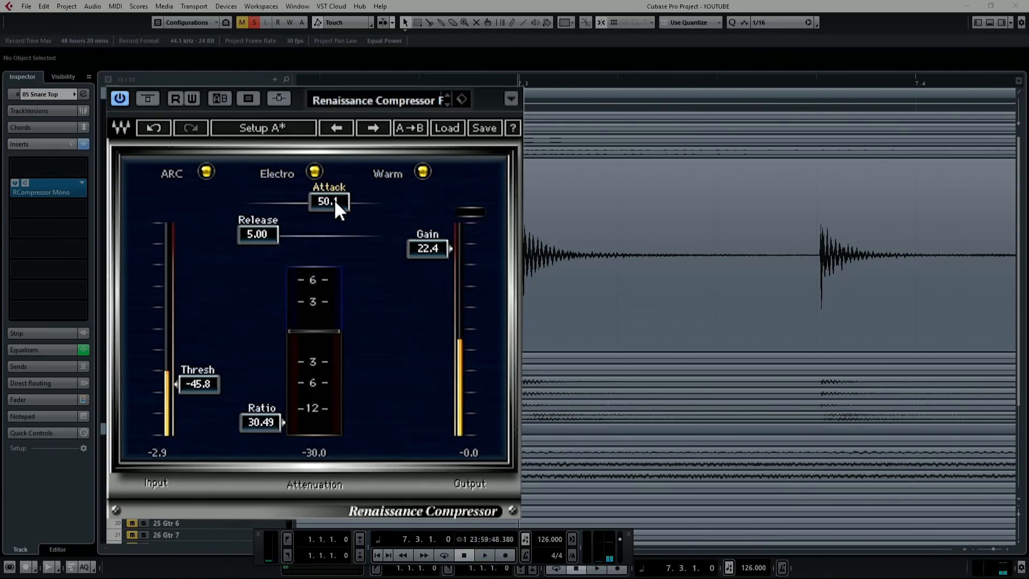
left_click_drag(336, 202, 282, 202)
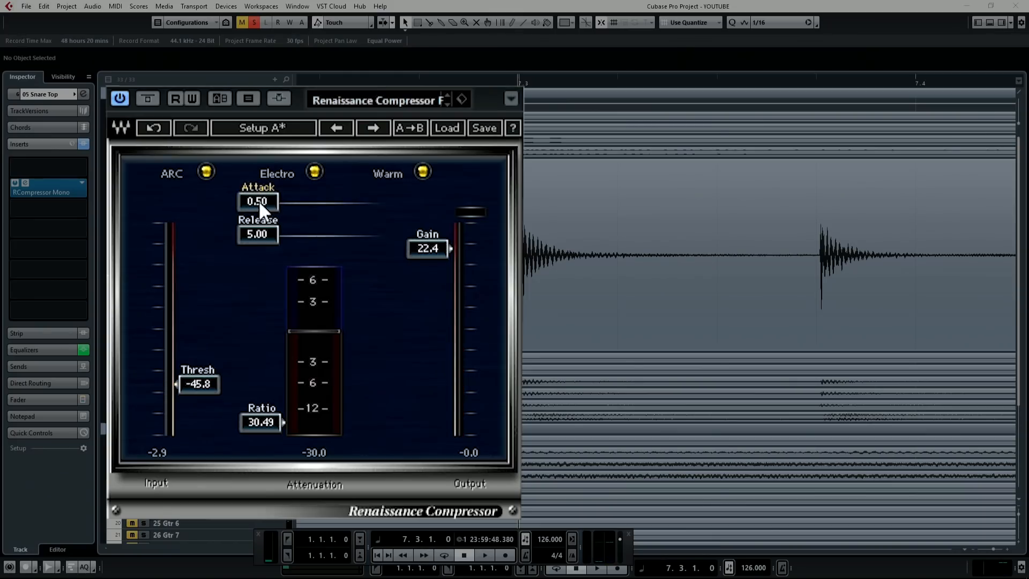
key("space")
left_click_drag(258, 200, 335, 207)
key("space")
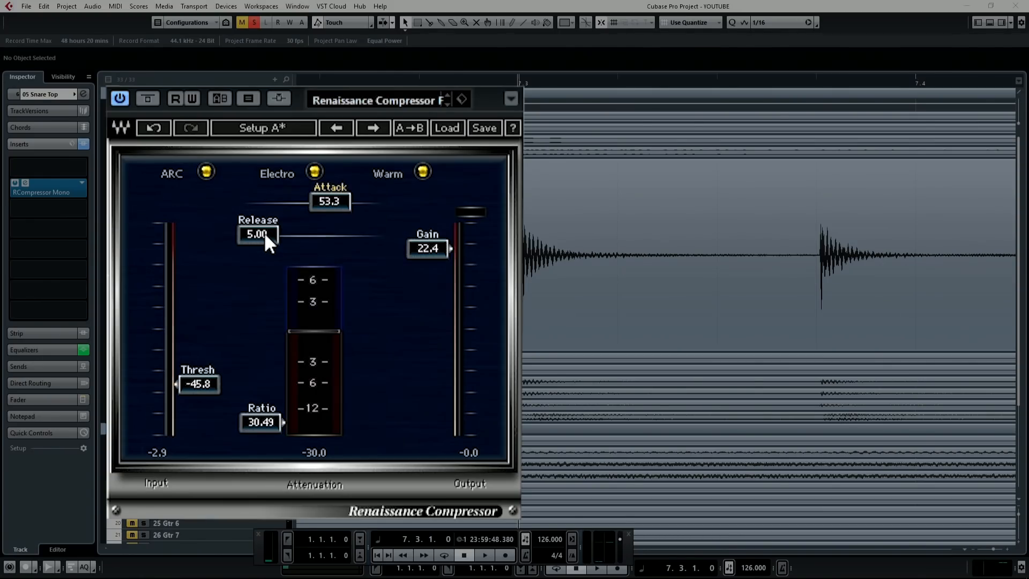
Play the snare with the release at 5.00, and raise the release to 491 and on to 512.
key("space")
key("space")
mouse_move(271, 233)
left_mouse_down()
mouse_move(350, 233)
mouse_move(257, 234)
left_mouse_up()
key("space")
left_click_drag(265, 230, 329, 234)
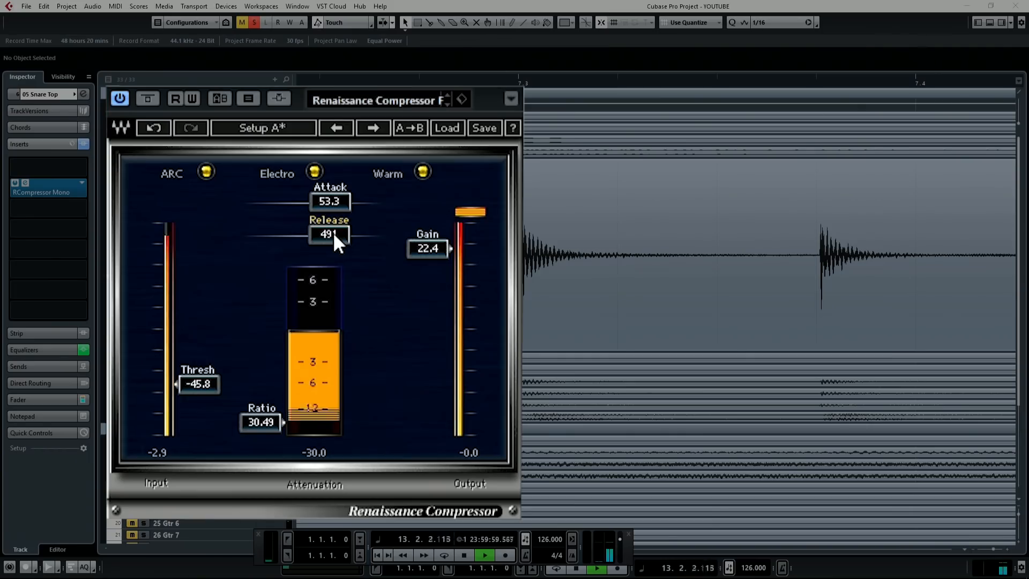
key("space")
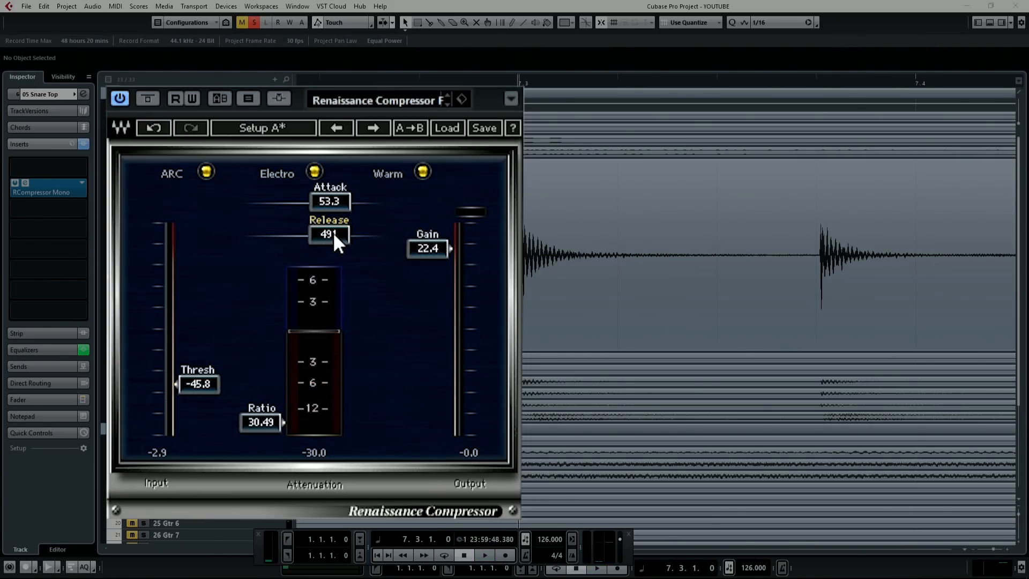
mouse_move(329, 234)
left_mouse_down()
mouse_move(261, 232)
mouse_move(337, 234)
mouse_move(329, 233)
left_mouse_up()
key("space")
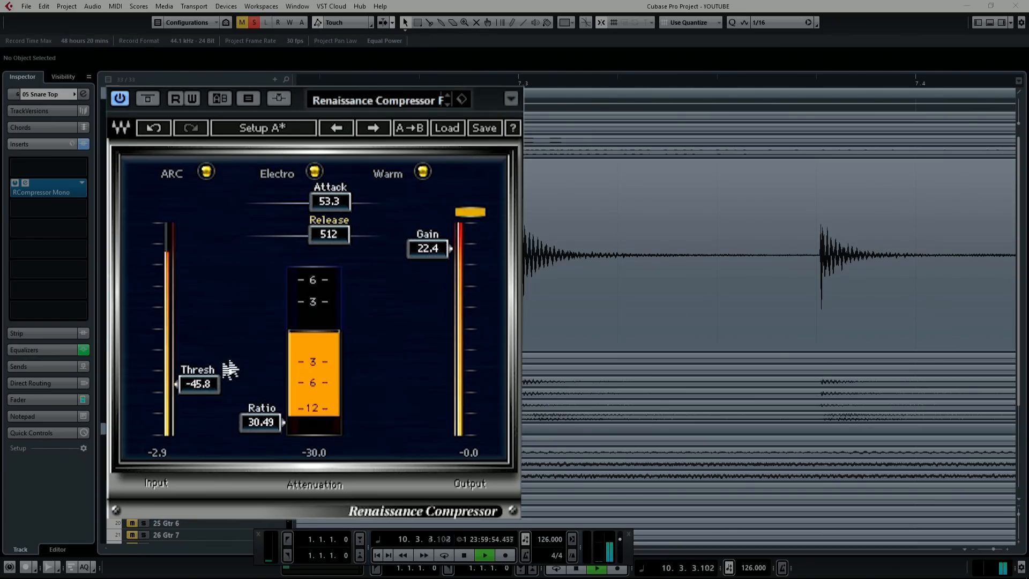
Lower the threshold to -60.0, raise the gain to 25.8 and return the release to 5.00 while auditioning the snare.
left_click_drag(200, 384, 199, 434)
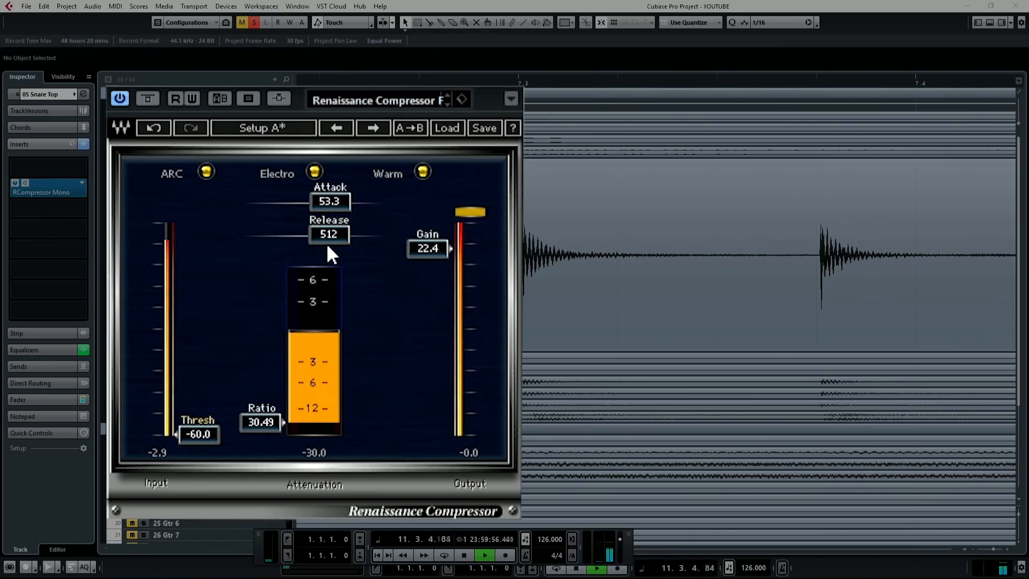
left_click_drag(450, 247, 429, 236)
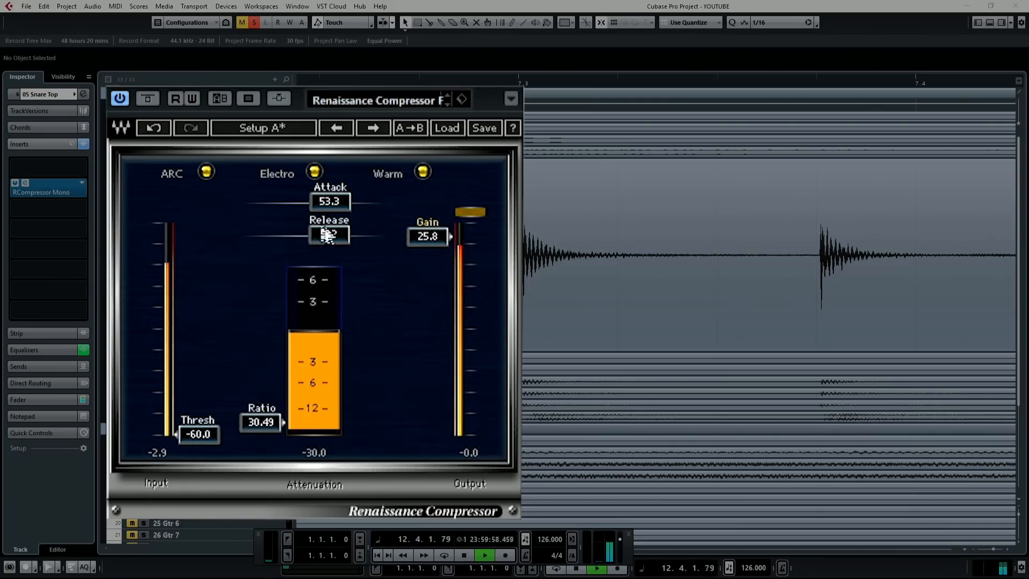
left_click_drag(329, 234, 257, 234)
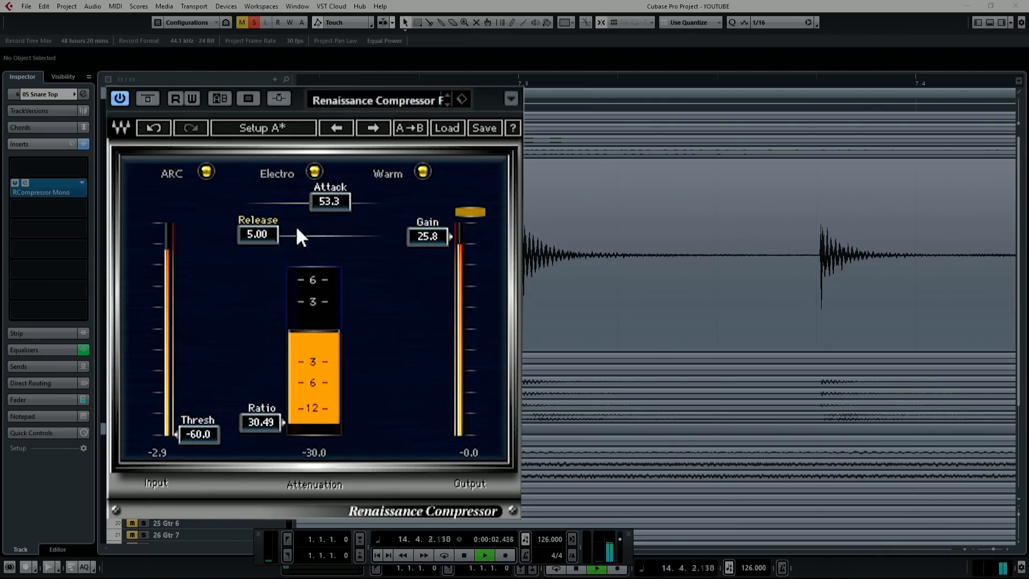
key("space")
mouse_move(257, 235)
left_mouse_down()
mouse_move(349, 234)
mouse_move(258, 234)
left_mouse_up()
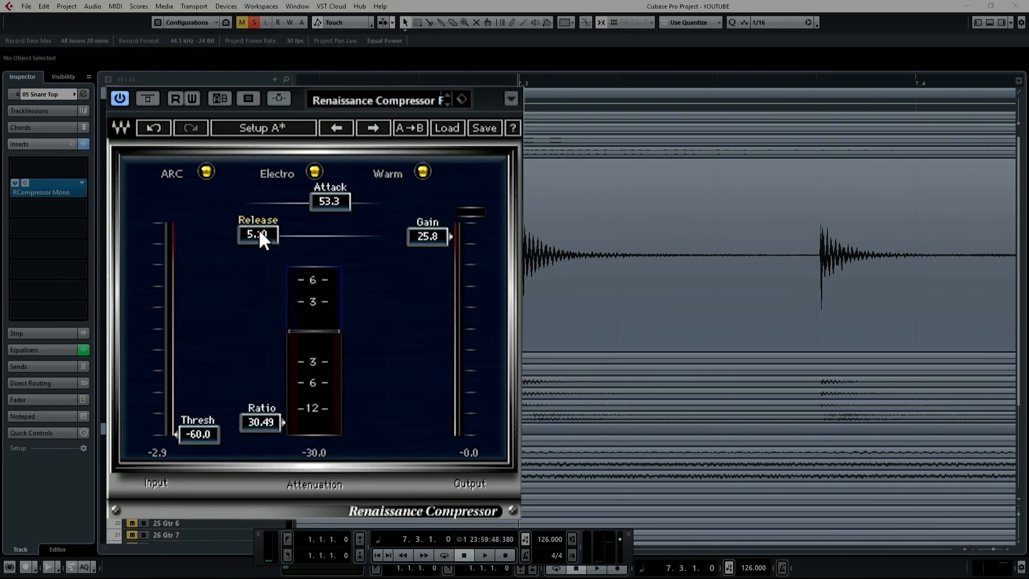
Raise the snare compressor's release to 471, return it to 5.00, and set the attack to 0.50.
left_click_drag(260, 236, 333, 235)
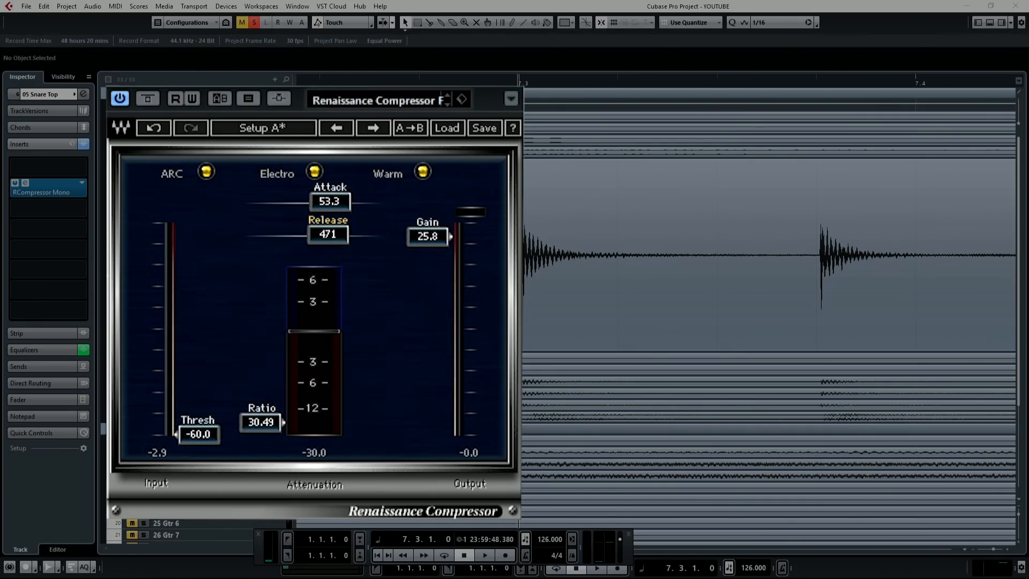
left_click_drag(333, 236, 262, 236)
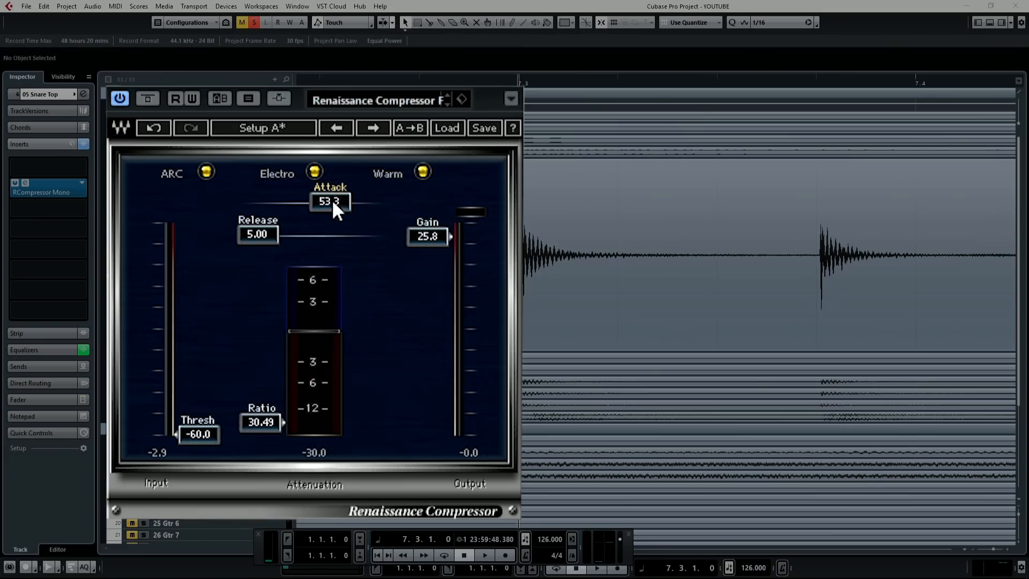
left_click_drag(332, 203, 260, 202)
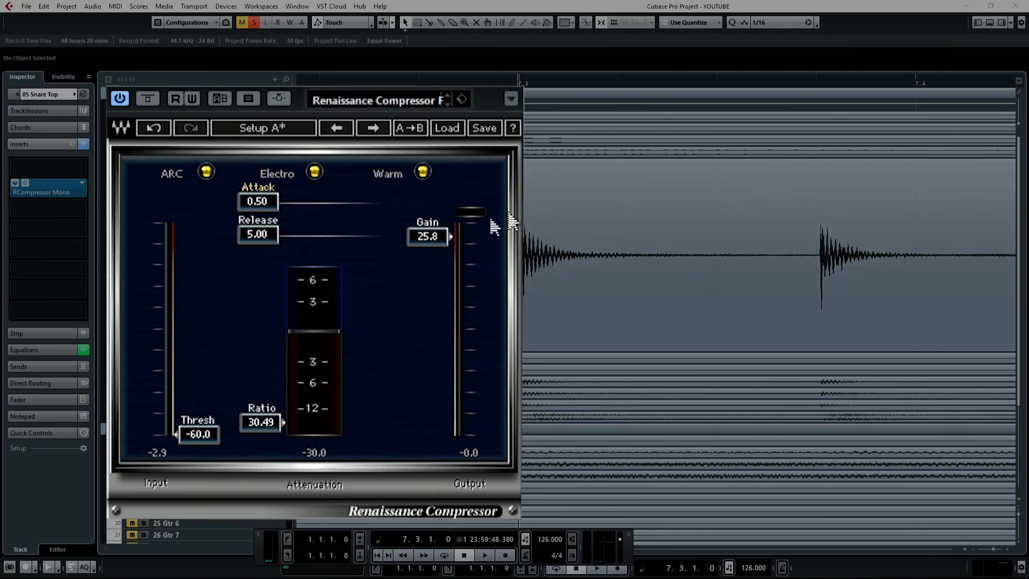
Play the snare while raising the gain to 30.0 and the threshold to -41.5.
key("space")
left_click_drag(428, 236, 427, 232)
left_click_drag(202, 434, 199, 368)
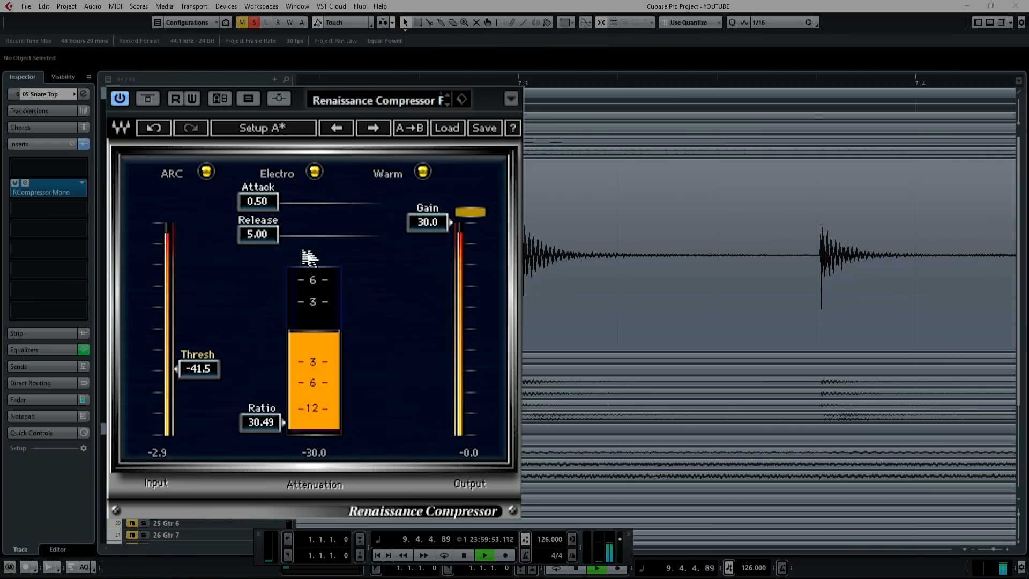
key("space")
Compare the playing snare at release times of 1667 and 5.00.
key("space")
left_click_drag(253, 236, 350, 236)
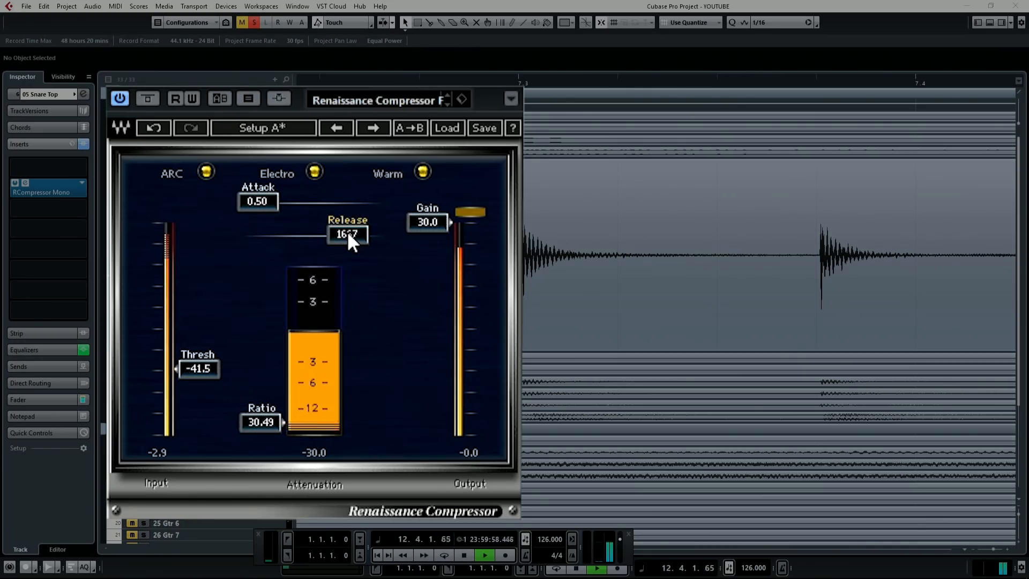
key("space")
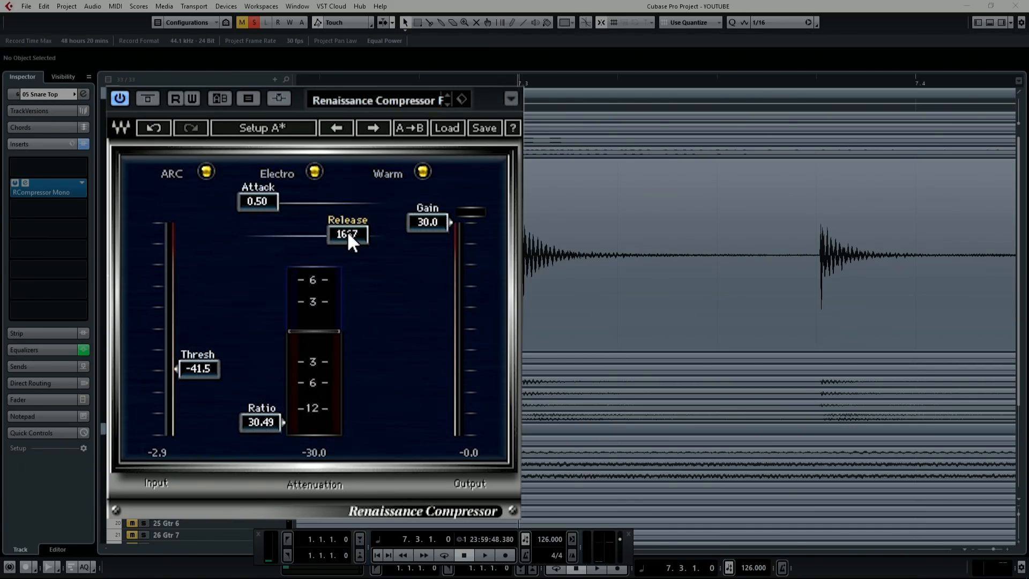
key("space")
left_click_drag(348, 230, 256, 233)
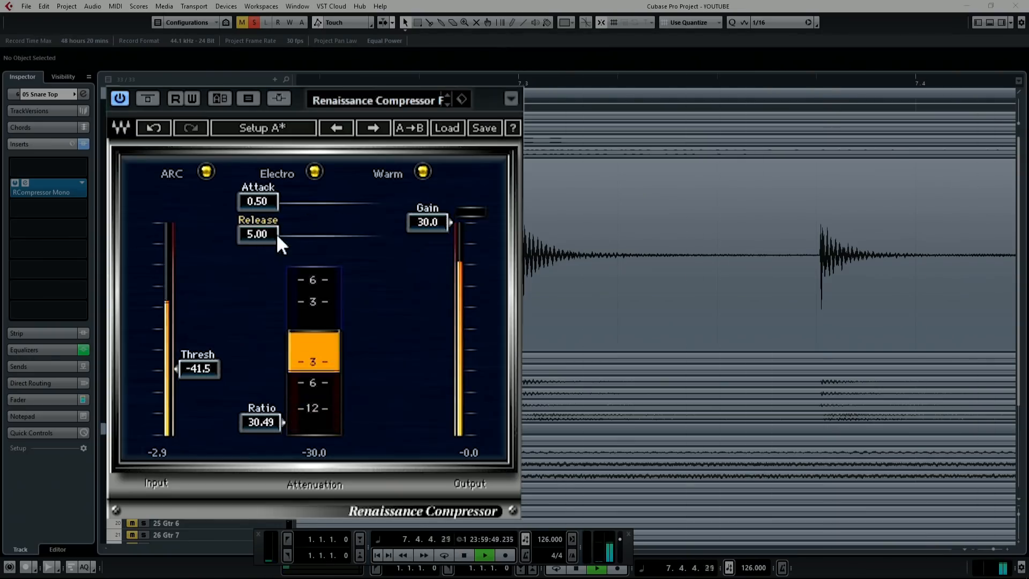
key("space")
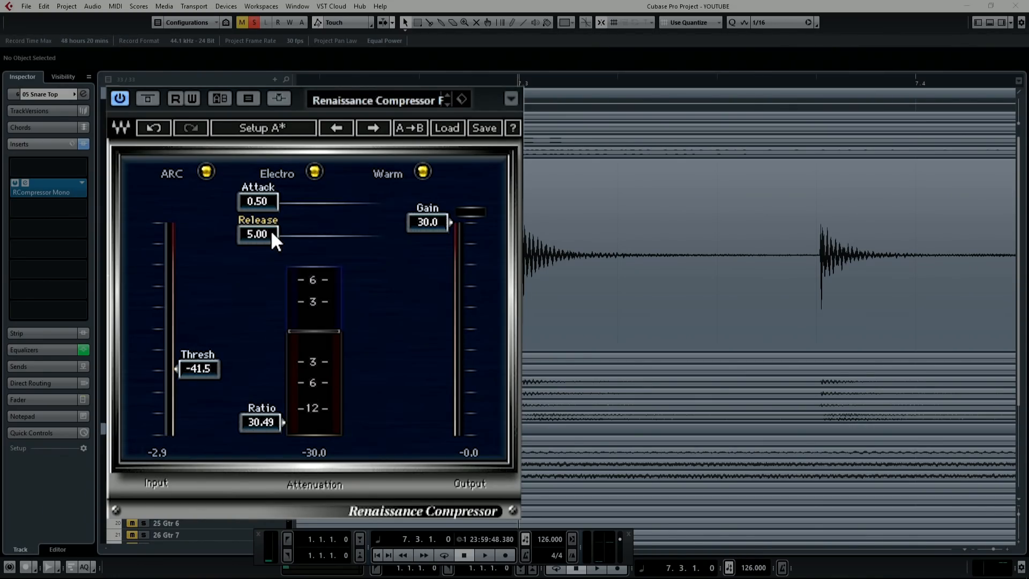
Nudge the attack to 0.52, and remove the RCompressor Mono insert from the 05 Snare Top track.
mouse_move(271, 229)
left_mouse_down()
mouse_move(362, 234)
mouse_move(258, 234)
left_mouse_up()
mouse_move(272, 234)
left_mouse_down()
mouse_move(331, 234)
mouse_move(257, 234)
left_mouse_up()
mouse_move(272, 201)
left_mouse_down()
mouse_move(322, 201)
mouse_move(273, 202)
left_mouse_up()
scroll(661, 244, "down", 8)
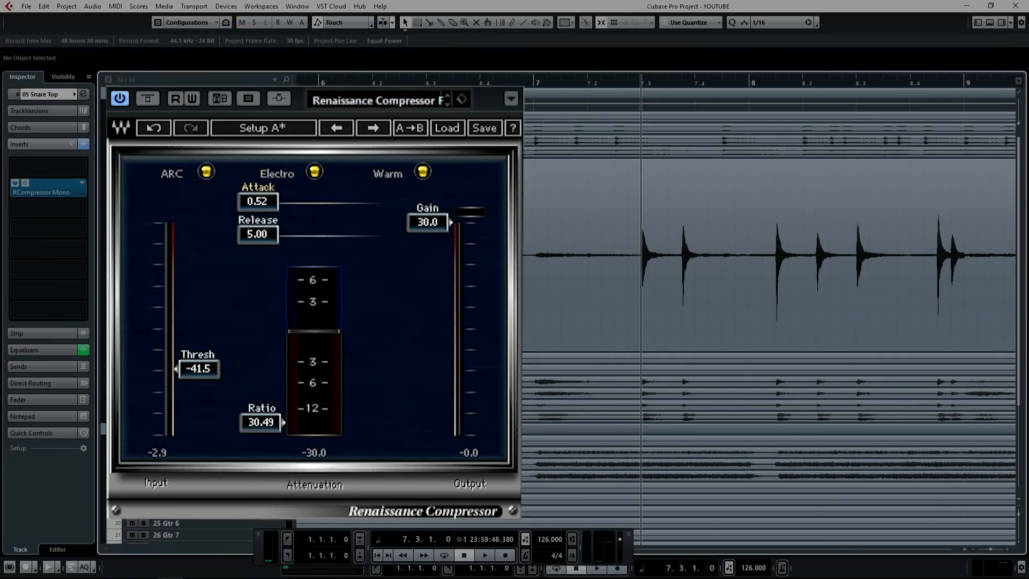
left_click_drag(36, 190, 86, 197)
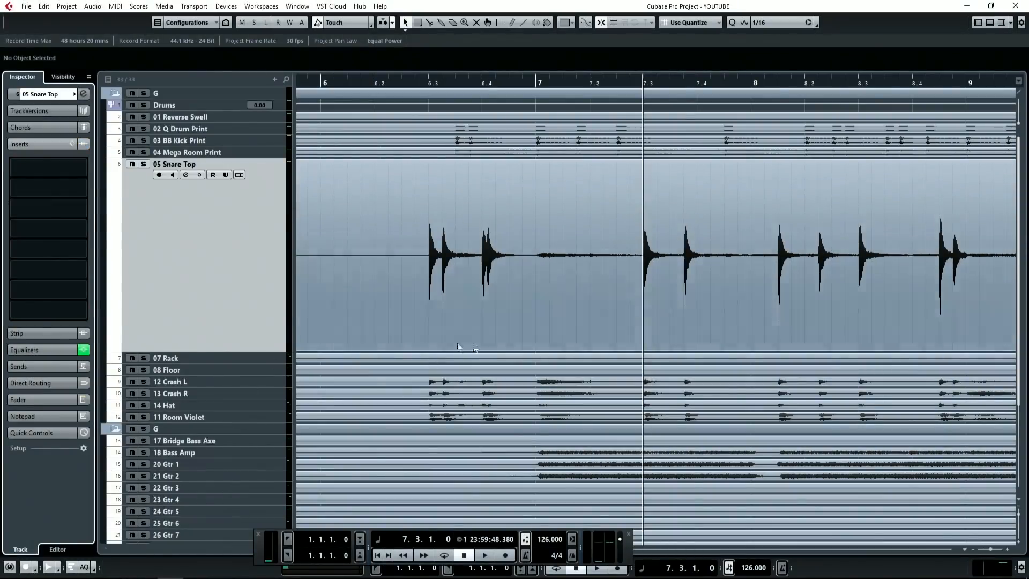
Solo the 34 Lead Vocal Verse track.
scroll(437, 347, "down", 5)
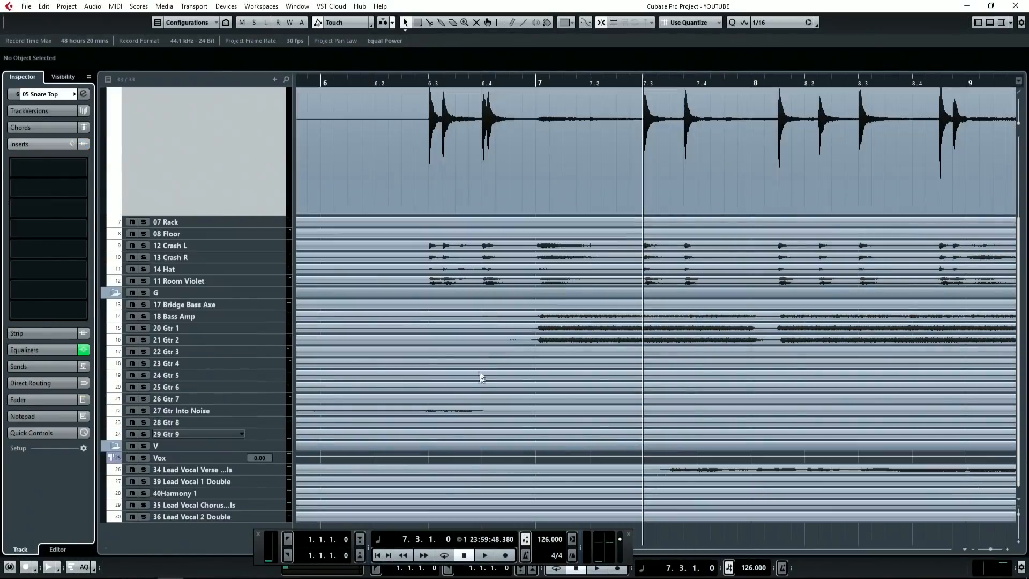
left_click(144, 470)
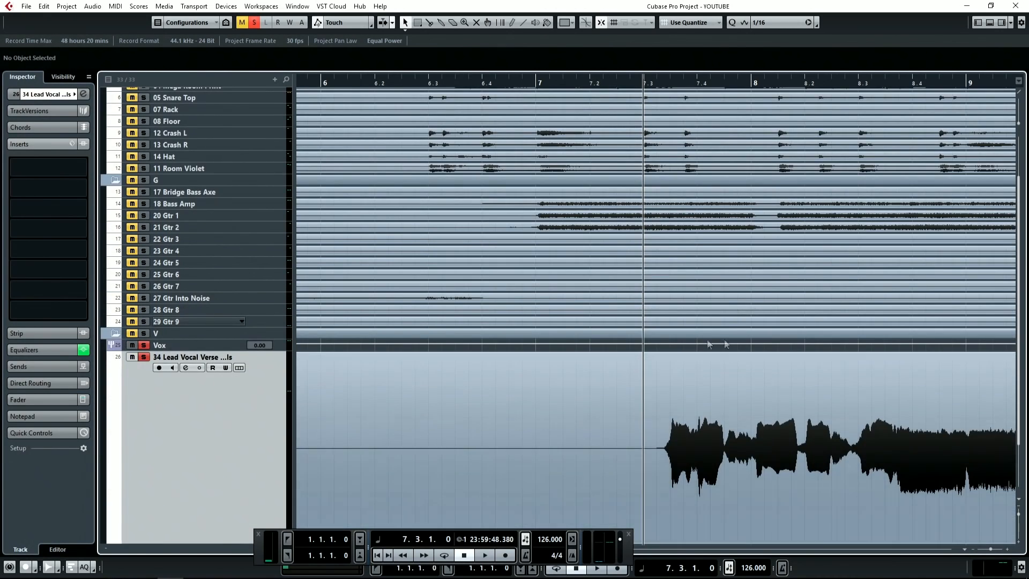
Examine the lead vocal verse waveform for its differences between loud and quiet phrases.
scroll(707, 421, "right", 2)
scroll(690, 437, "up", 1)
scroll(456, 413, "up", 3)
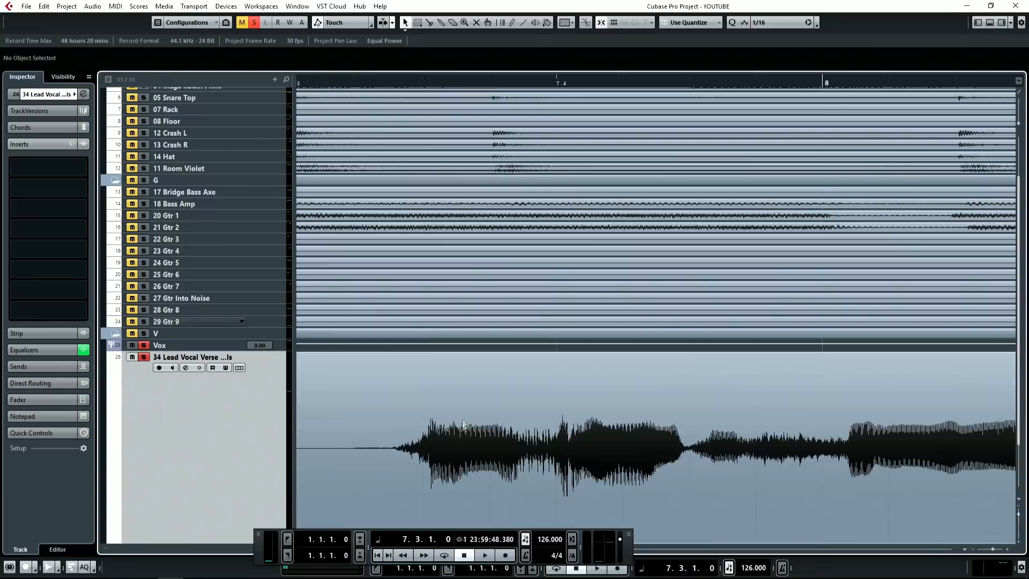
scroll(509, 429, "down", 4)
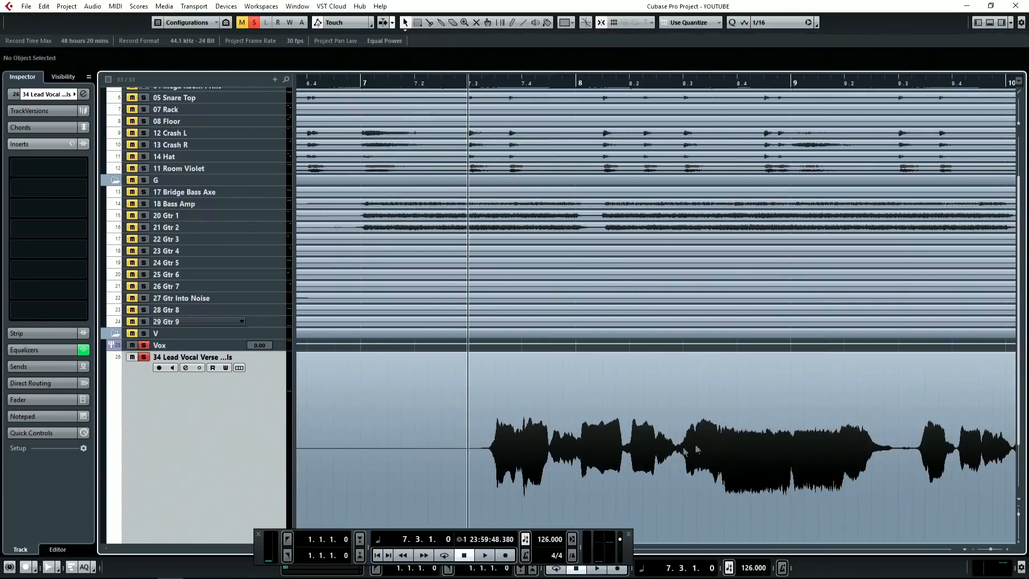
scroll(561, 466, "up", 4)
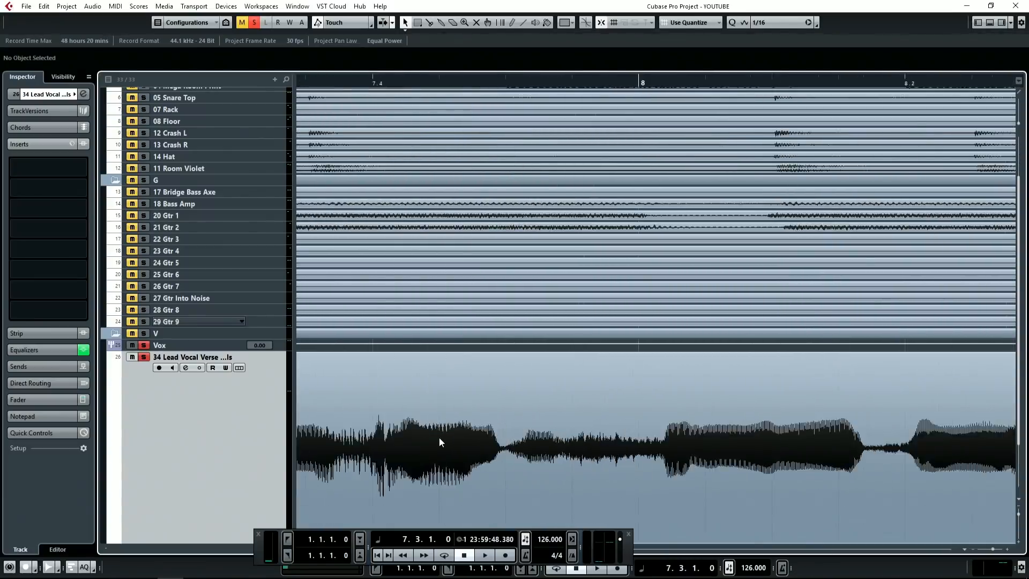
scroll(439, 442, "left", 2)
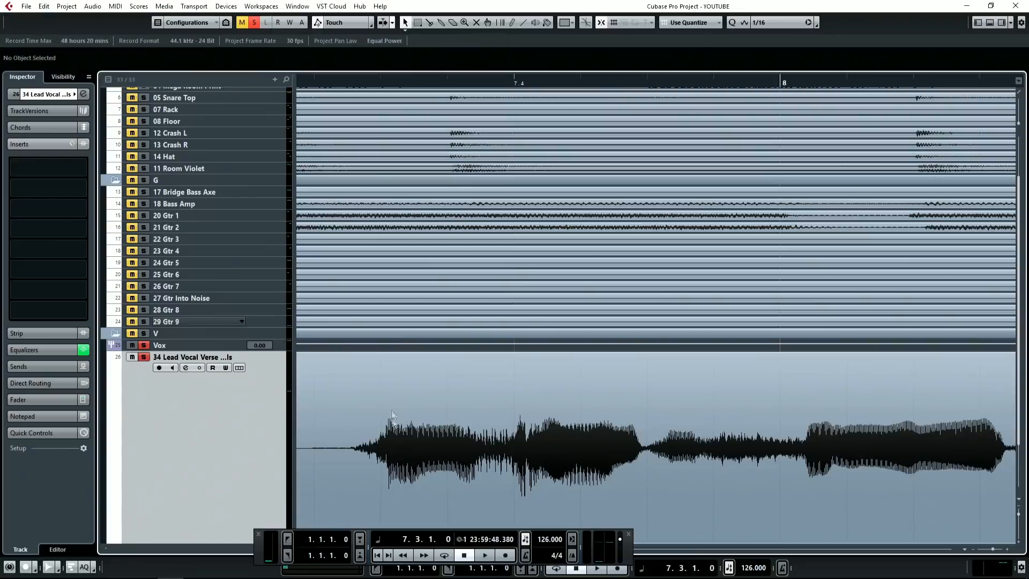
scroll(526, 429, "down", 4)
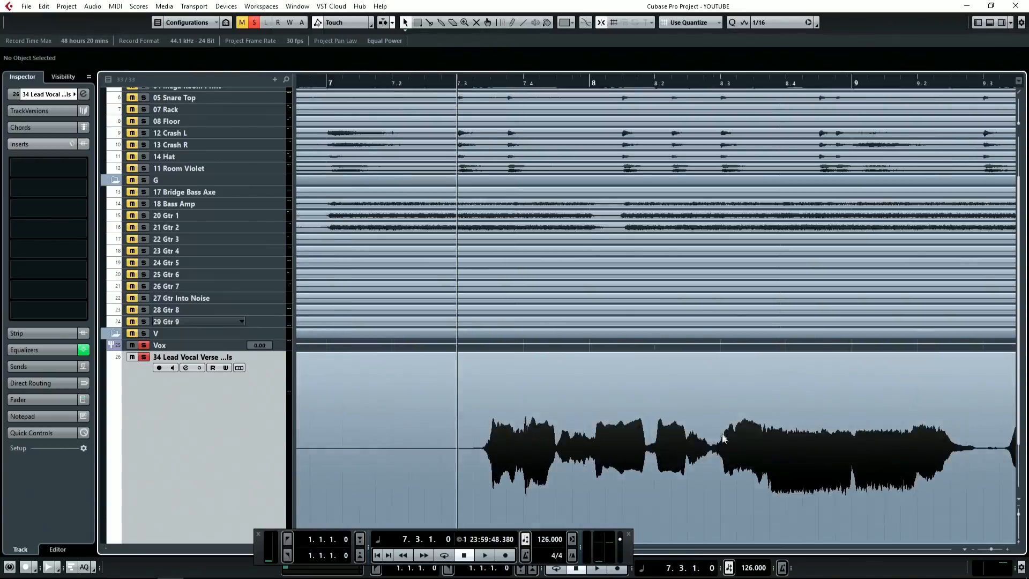
scroll(643, 433, "right", 15)
scroll(646, 432, "right", 15)
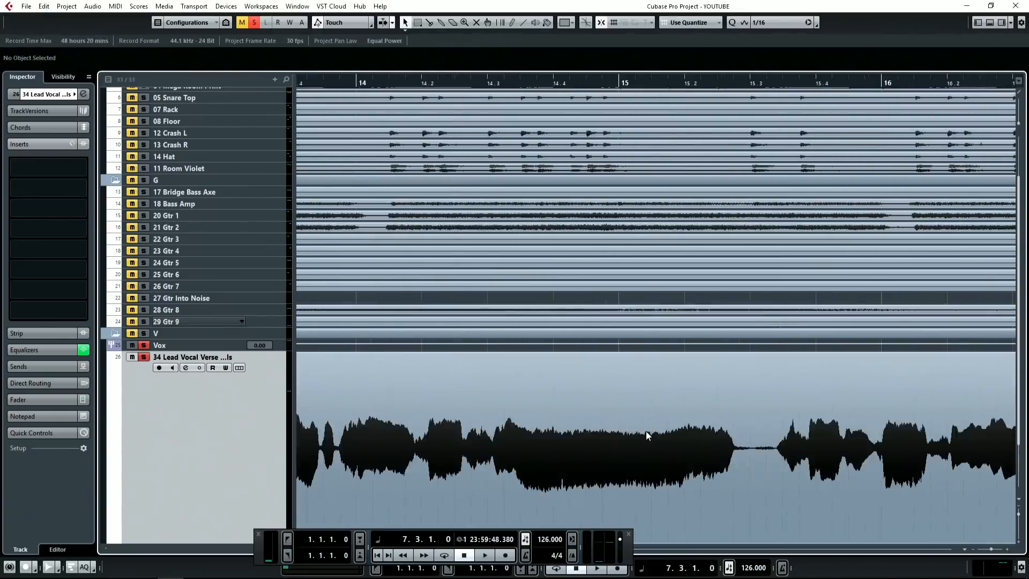
scroll(645, 432, "down", 6)
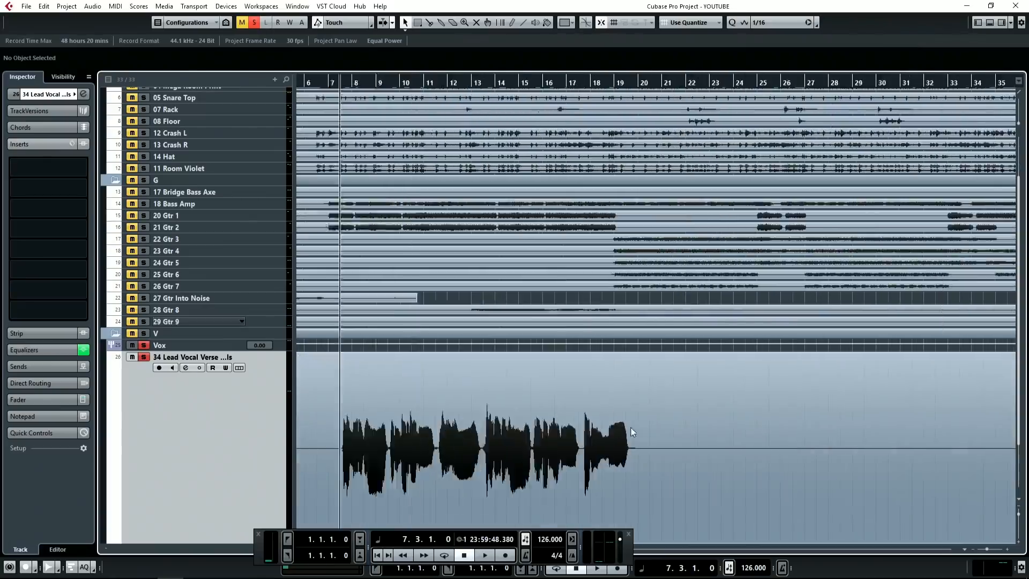
scroll(656, 423, "up", 2)
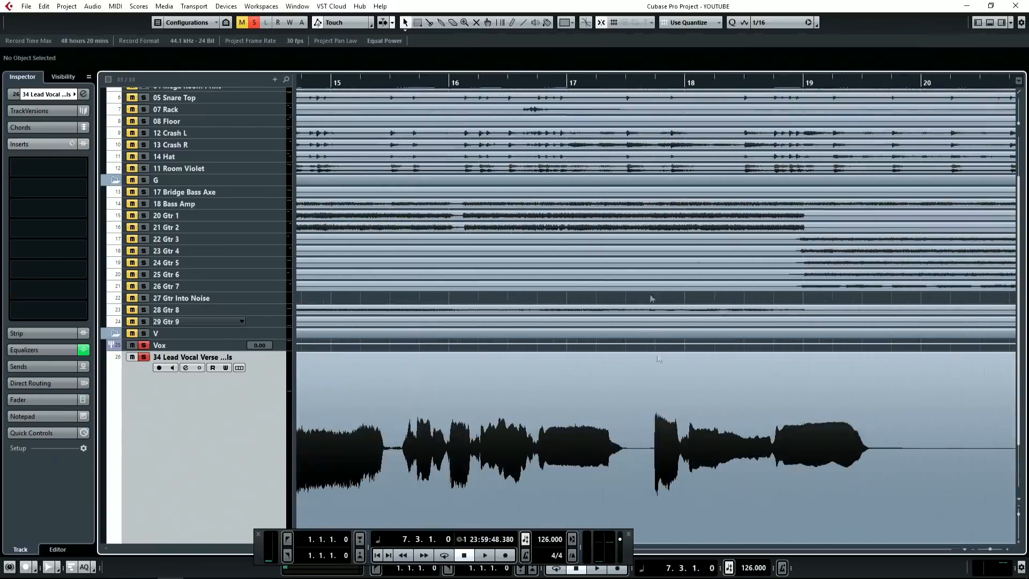
Play the last phrase of the uncompressed lead vocal twice, starting from position 17.2.4.
left_click(619, 78)
scroll(680, 384, "right", 4)
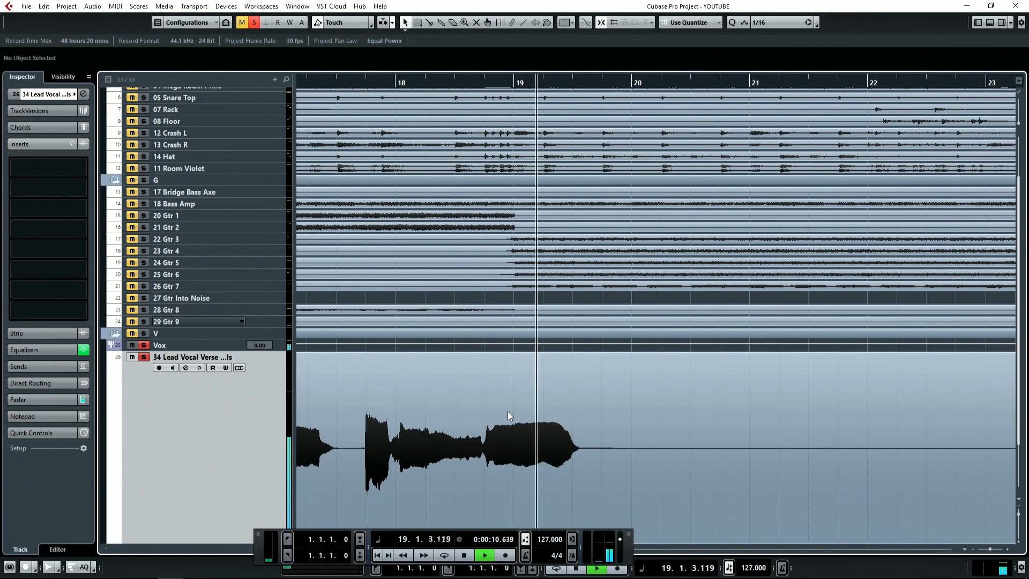
key("space")
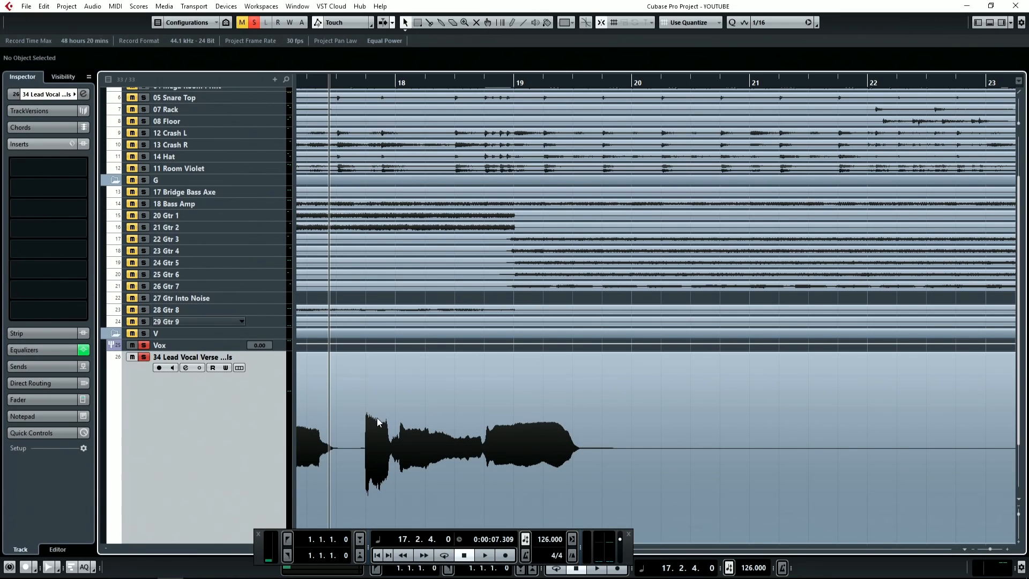
key("space")
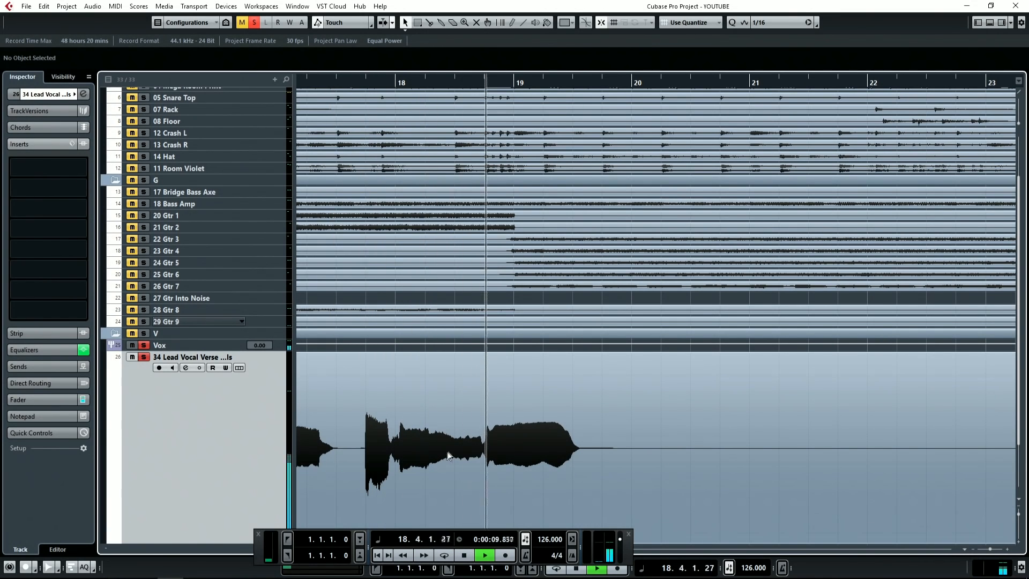
key("space")
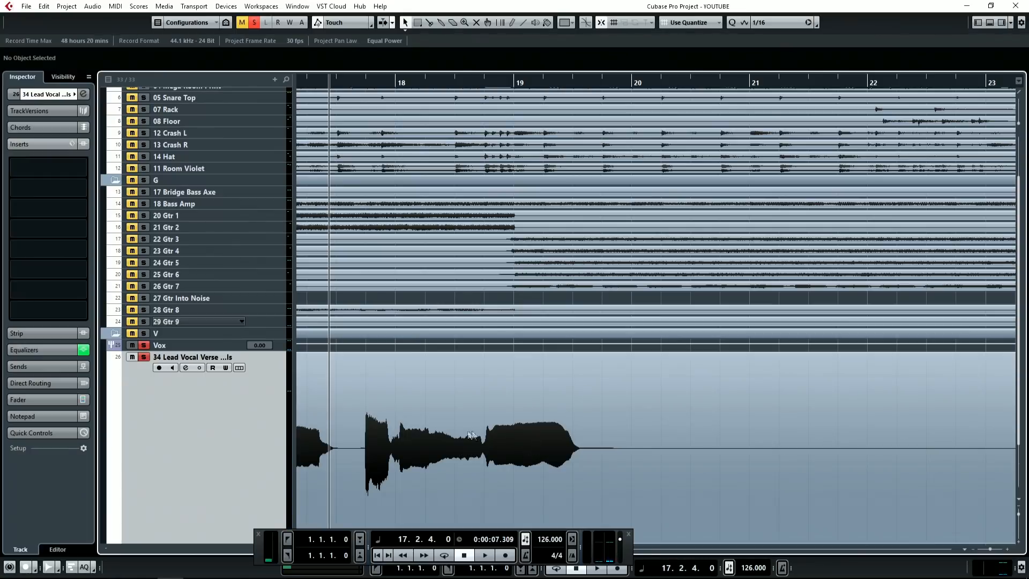
Insert RCompressor Mono in the lead vocal track's second insert slot and move the plugin window aside.
left_click(47, 188)
type("comp")
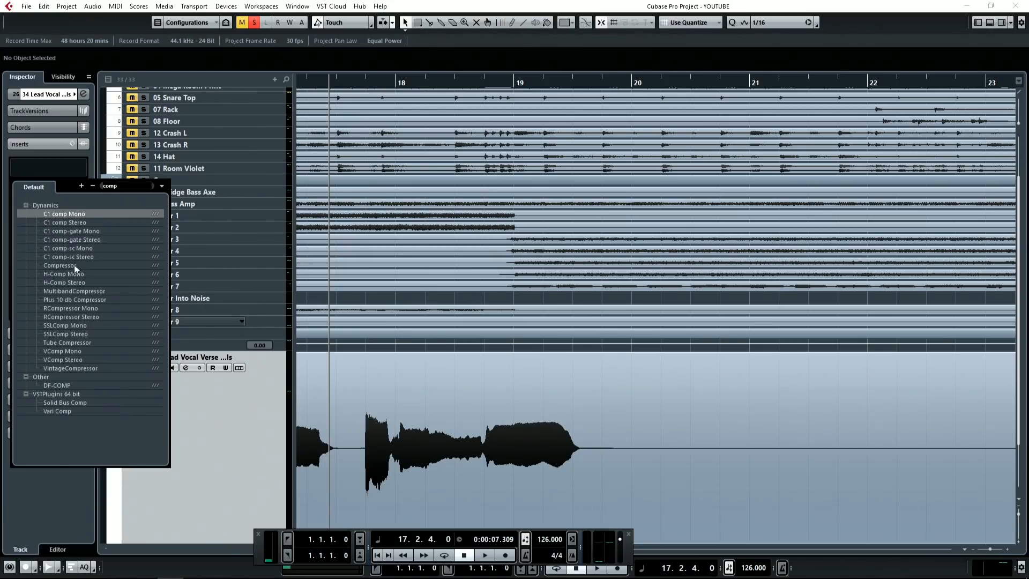
left_click(75, 317)
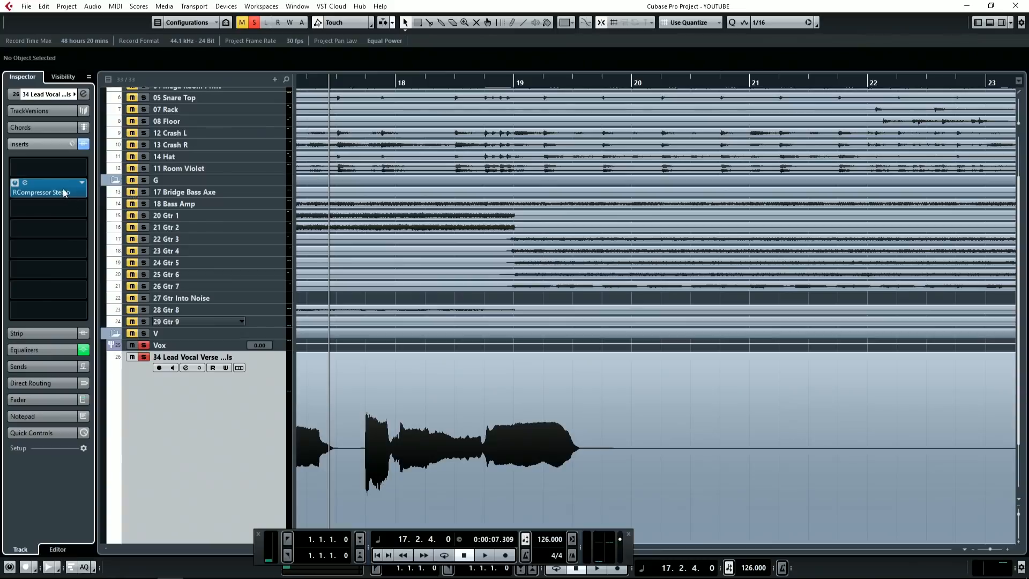
left_click_drag(552, 190, 599, 142)
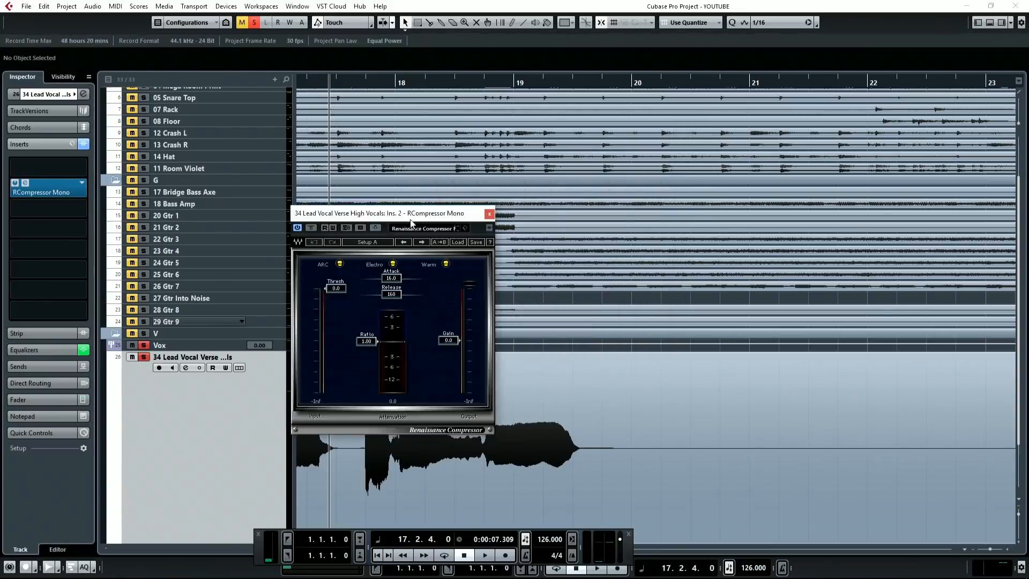
left_click_drag(411, 219, 501, 141)
Set the vocal compressor's ratio to 29.37, threshold to -48.7 and gain to 29.0 while auditioning the phrase.
left_click_drag(458, 262, 456, 307)
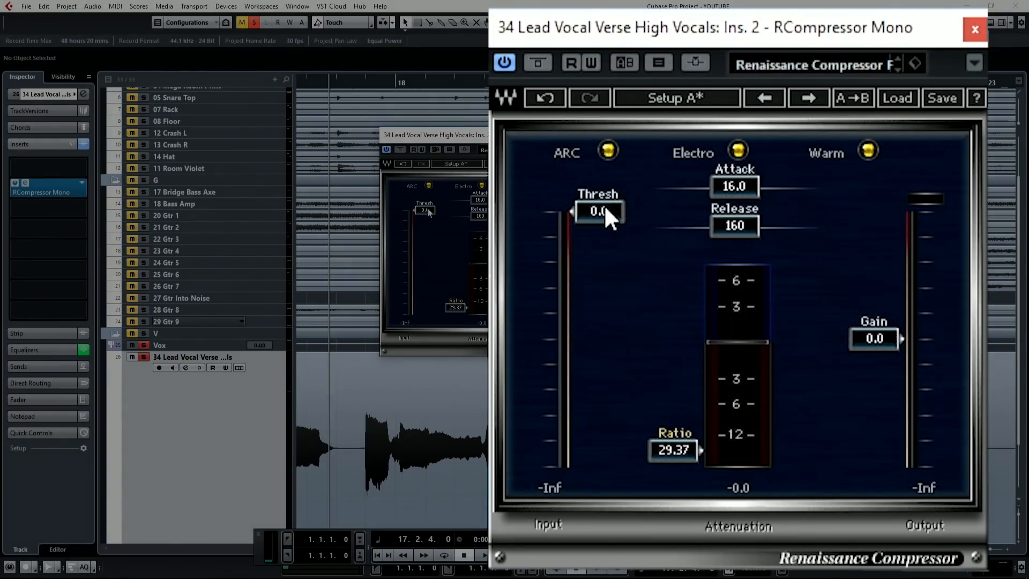
left_click_drag(429, 212, 429, 296)
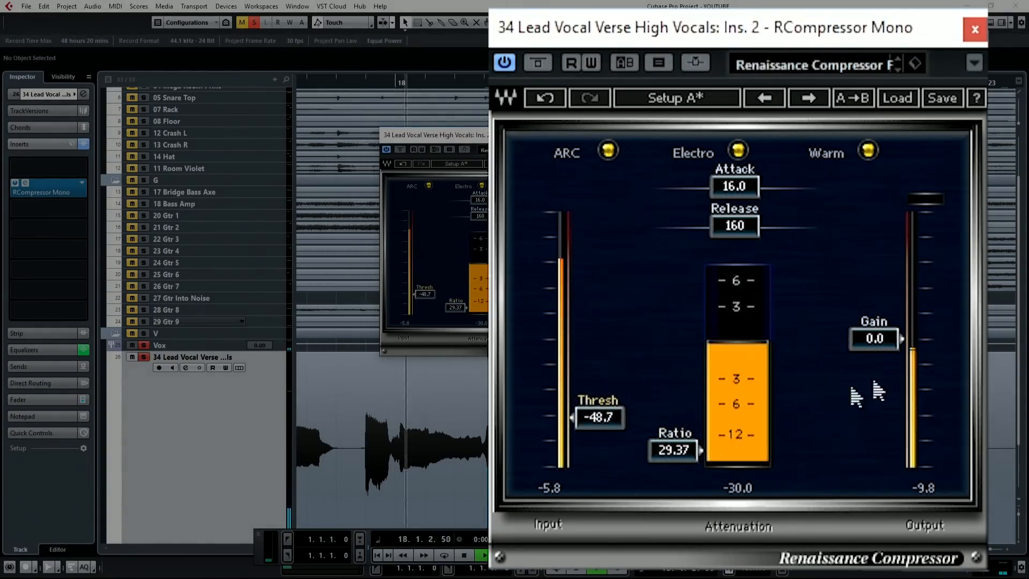
left_click_drag(529, 281, 529, 230)
left_click_drag(874, 211, 874, 216)
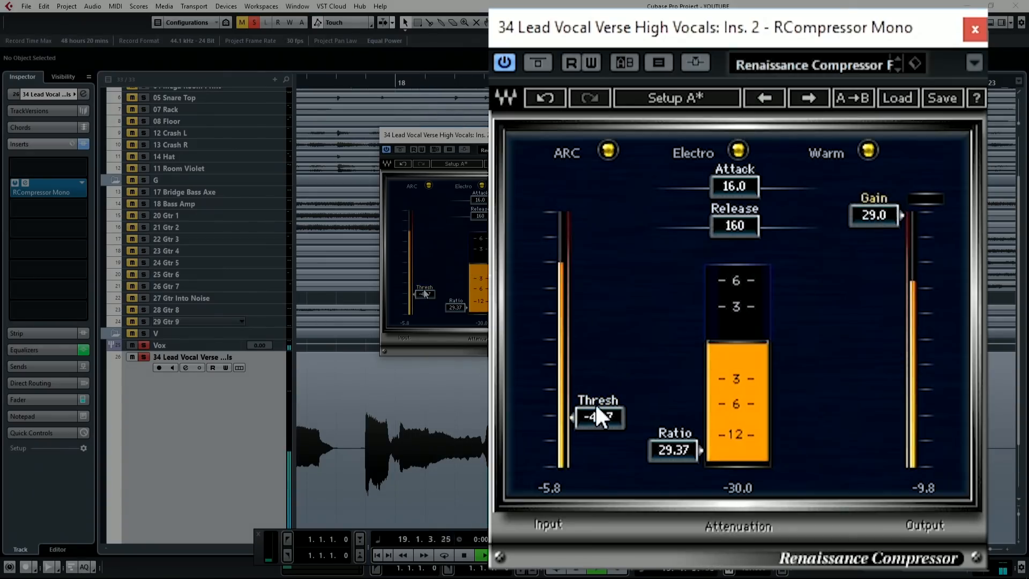
Set the attack to 0.50, release to 5.00 and threshold to -48.1, and audition the compressed vocal phrase.
left_click_drag(734, 186, 670, 186)
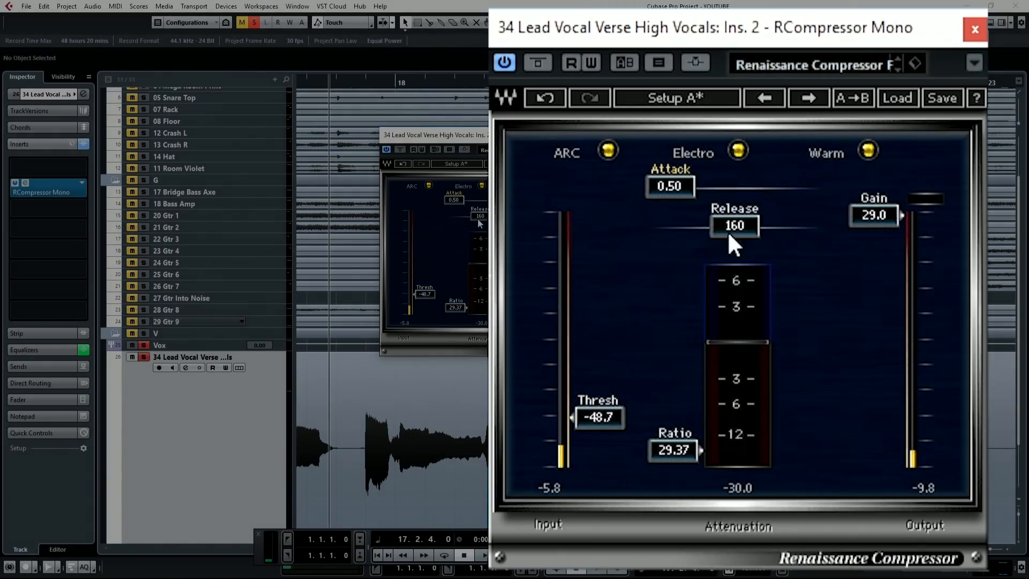
left_click_drag(735, 225, 670, 225)
key("space")
mouse_move(594, 418)
left_mouse_down()
mouse_move(598, 459)
mouse_move(598, 415)
left_mouse_up()
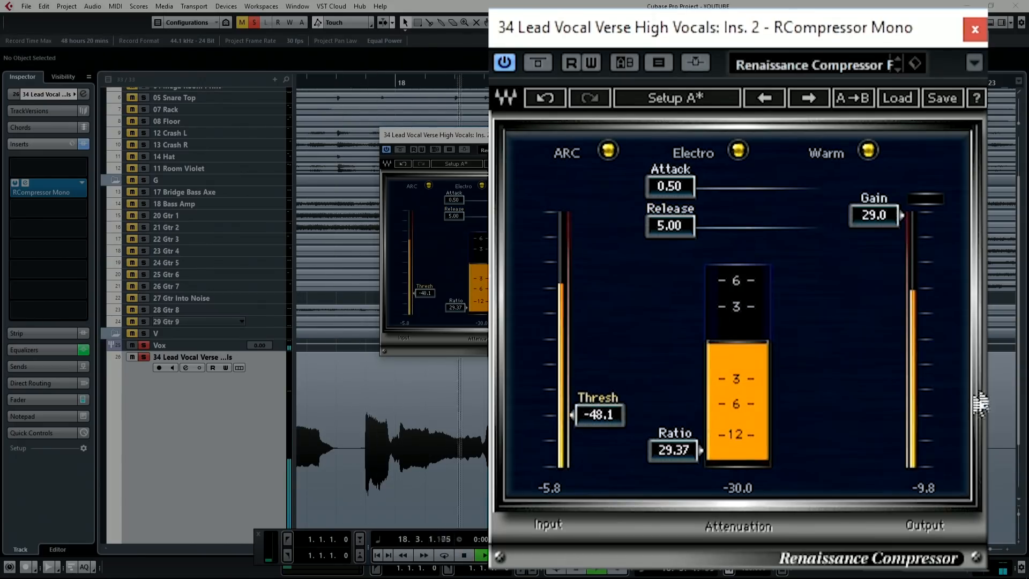
key("space")
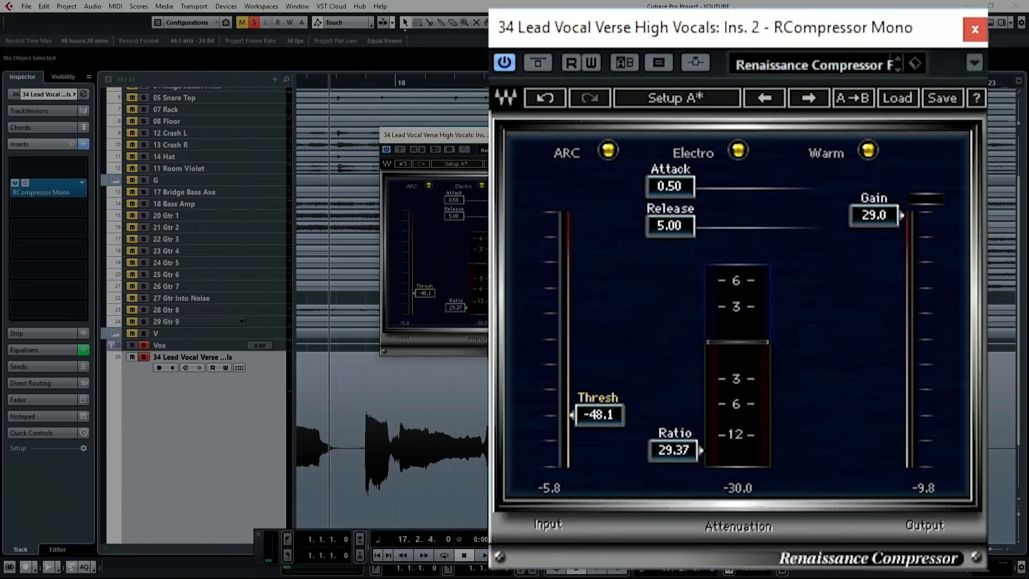
key("space")
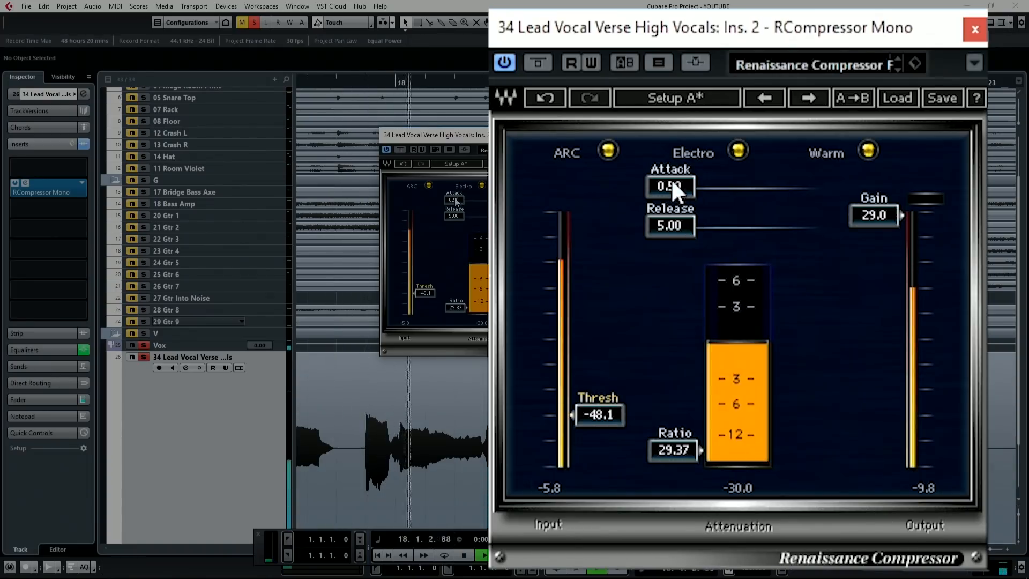
key("space")
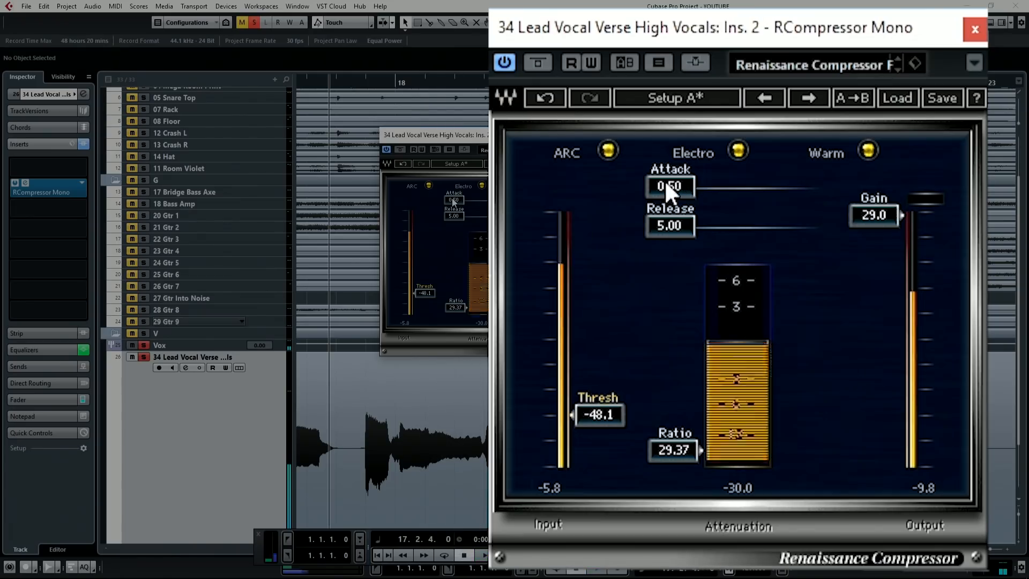
Raise the vocal compressor's attack to 141 and again to 500, auditioning the vocal phrase at each setting.
key("space")
left_click_drag(669, 186, 774, 186)
key("space")
key("space")
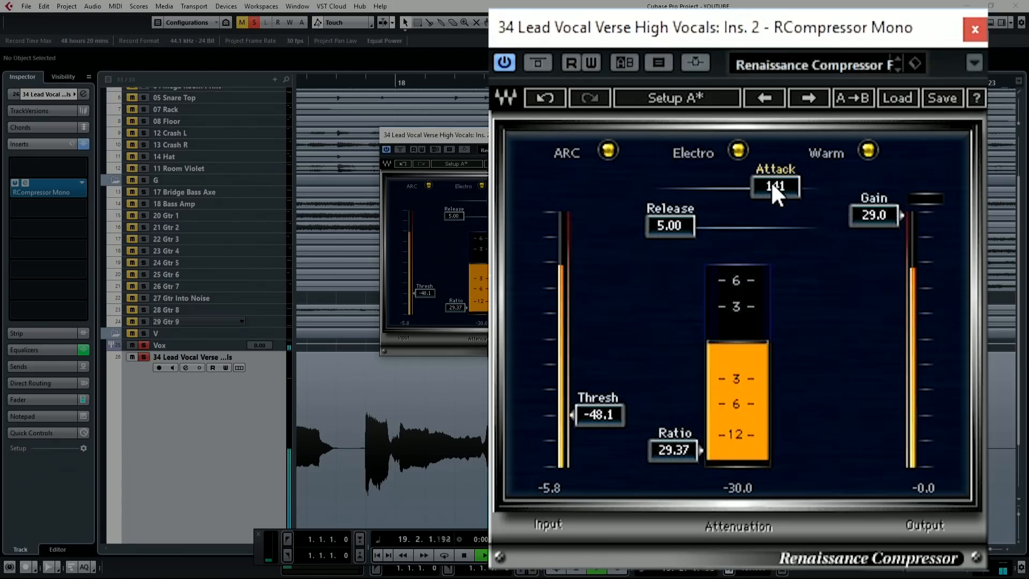
key("space")
left_click_drag(772, 186, 795, 186)
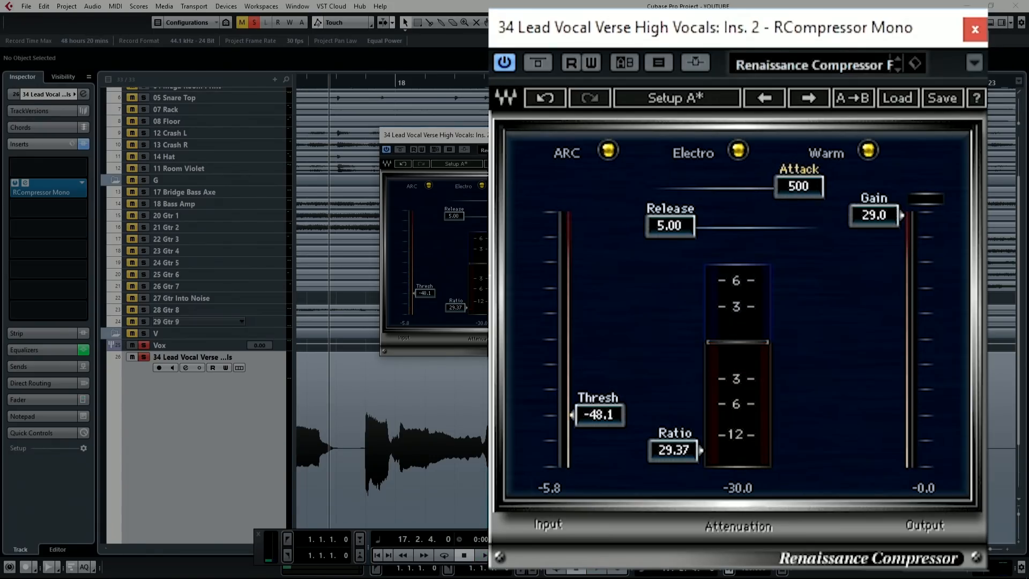
key("space")
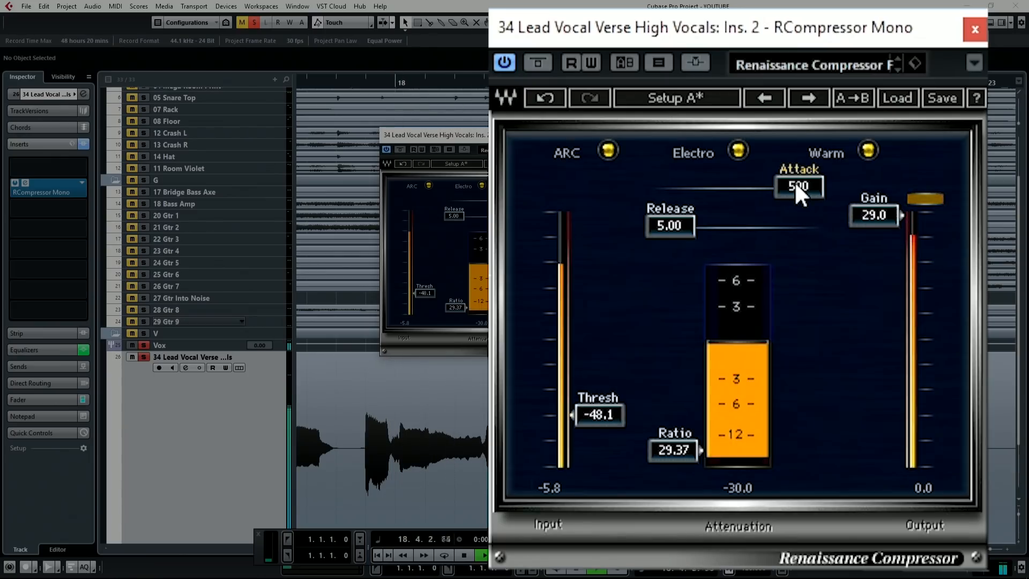
key("space")
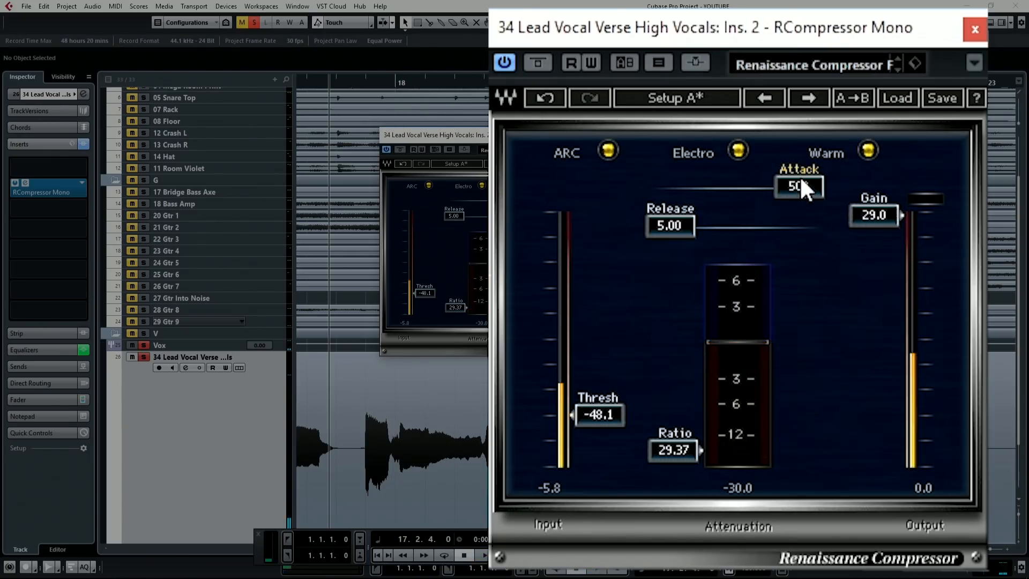
Return the attack to 0.50 and audition the vocal phrase with the fast attack.
left_click_drag(800, 176, 685, 185)
key("space")
key("space")
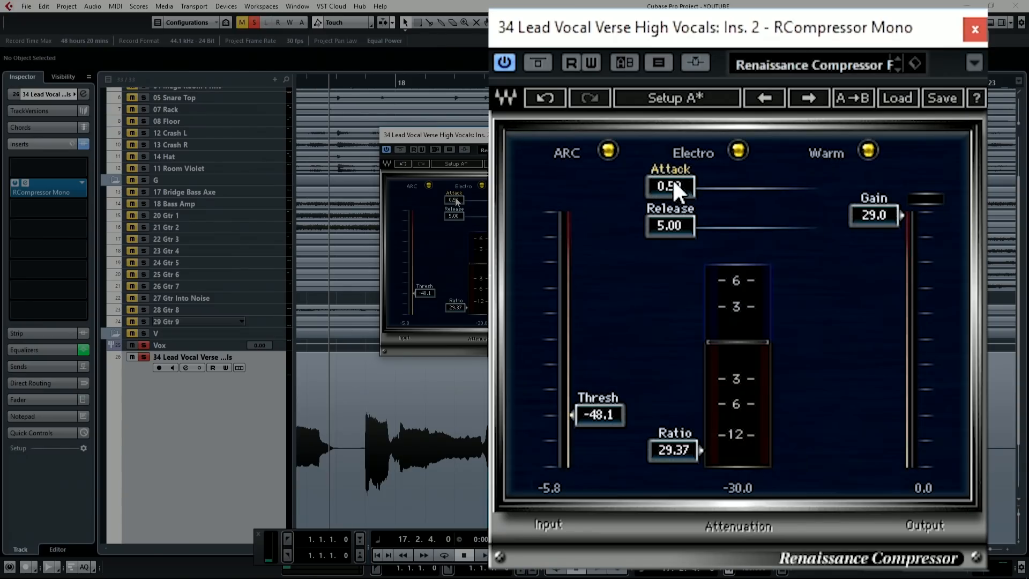
key("space")
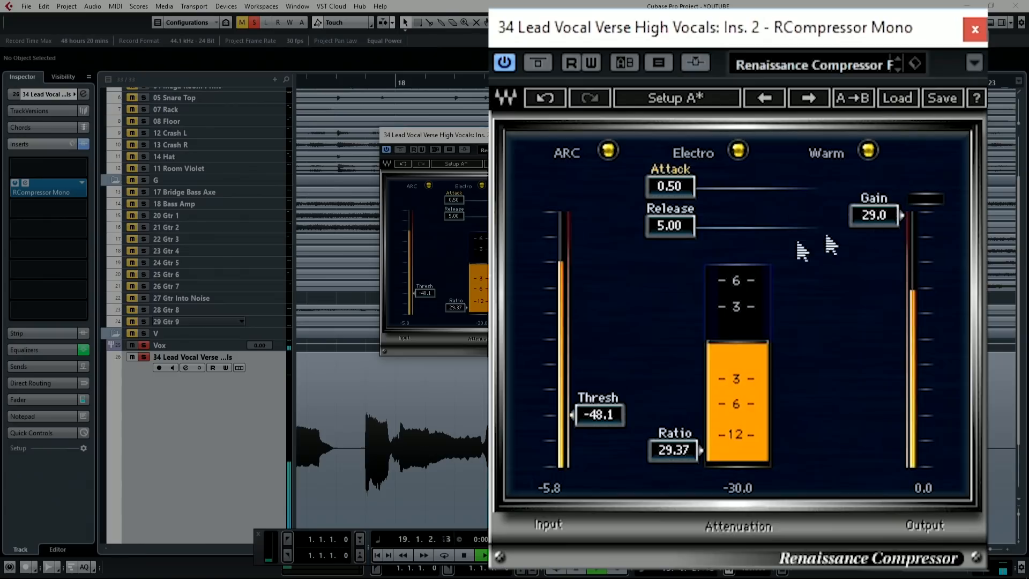
Set the vocal compressor's release to 474 and gain to 29.9 while the phrase plays.
left_click_drag(666, 229, 756, 226)
left_click_drag(742, 225, 754, 225)
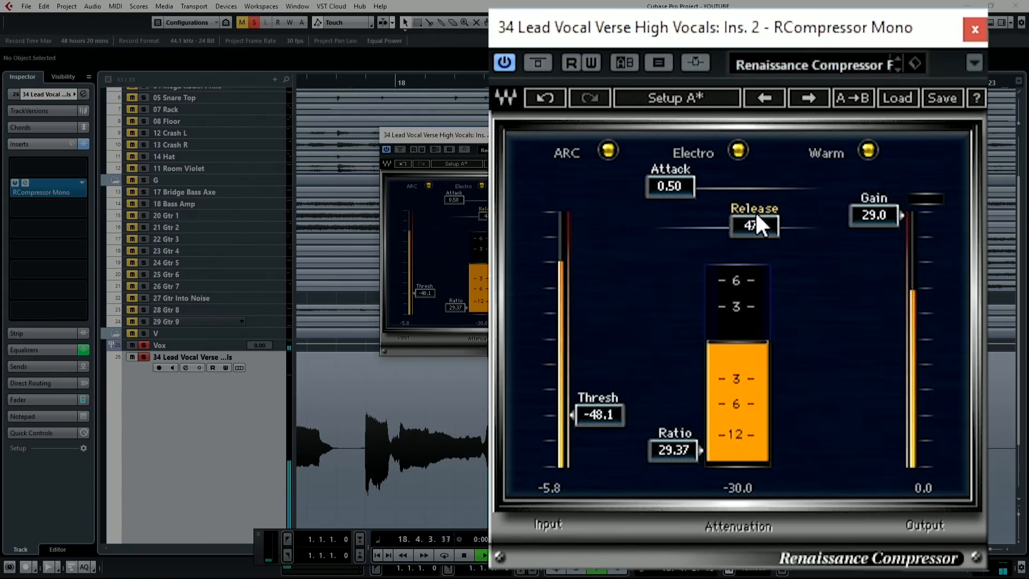
left_click_drag(872, 217, 873, 212)
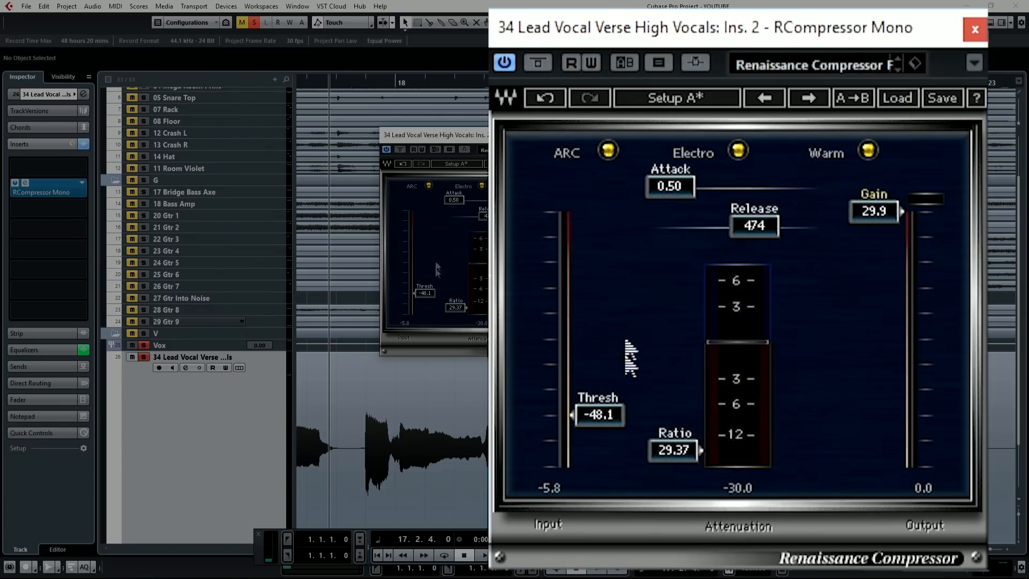
mouse_move(877, 218)
left_mouse_down()
mouse_move(877, 363)
mouse_move(878, 217)
left_mouse_up()
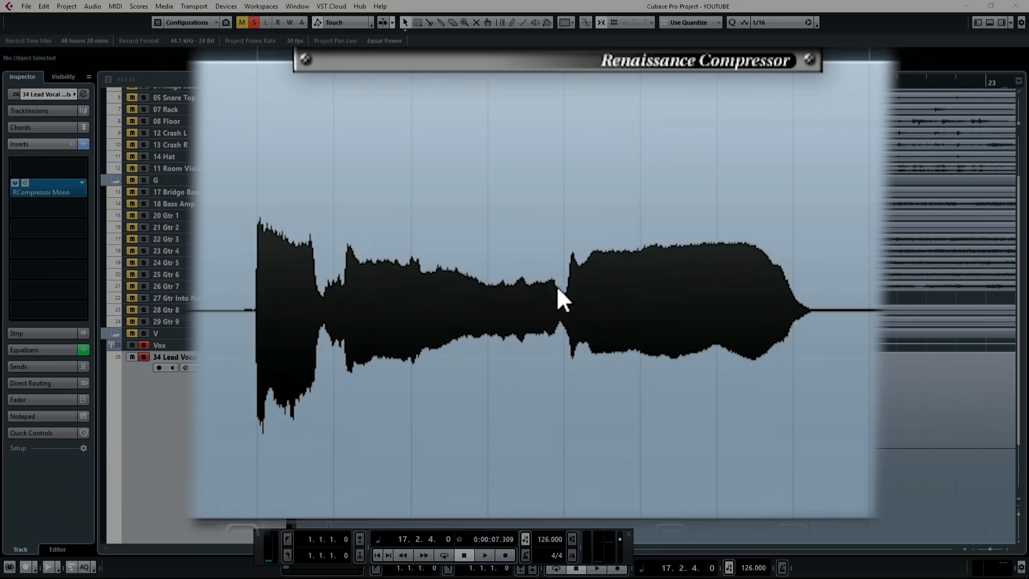
Split the last lead vocal phrase into its own event and raise its clip volume in several passes.
left_click(276, 325)
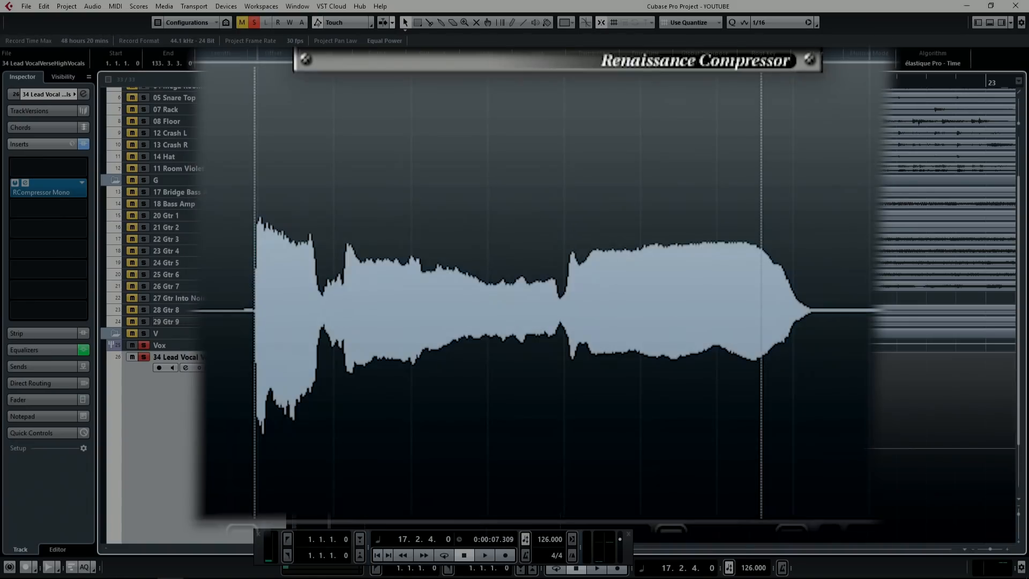
left_click(869, 276, "alt")
left_click(516, 230)
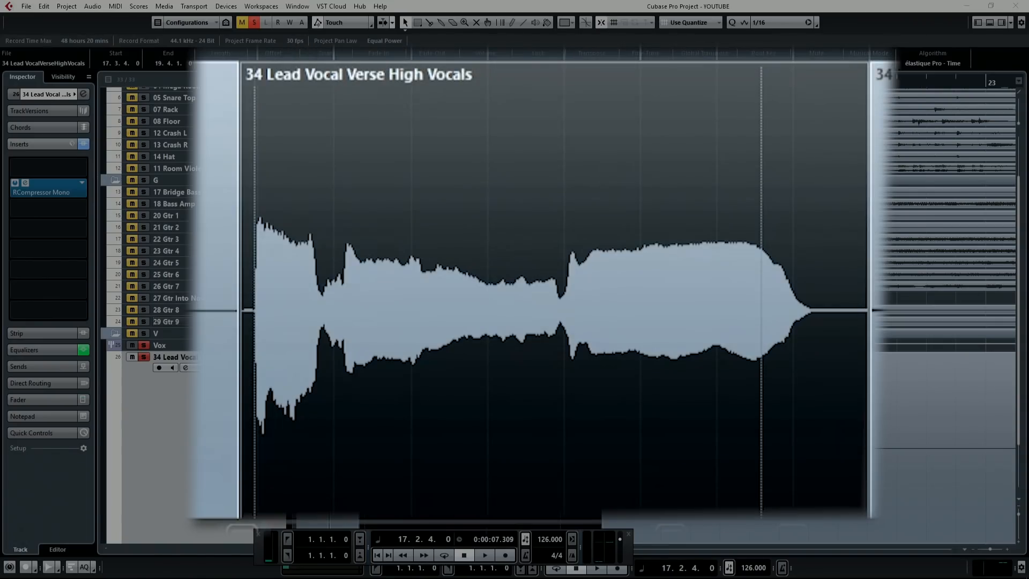
left_click_drag(551, 66, 521, 4)
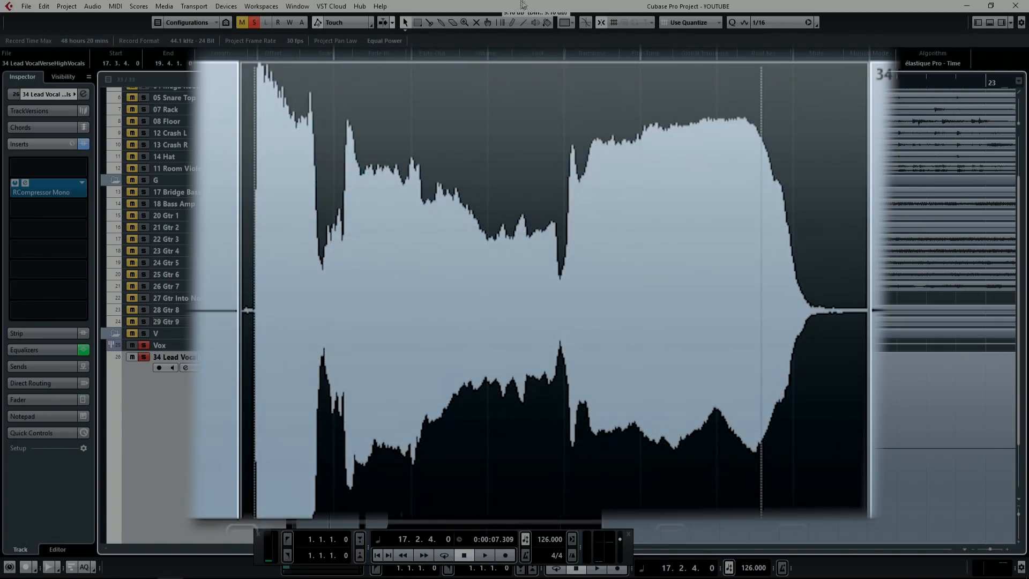
left_click_drag(555, 69, 531, 11)
left_click_drag(556, 68, 457, 5)
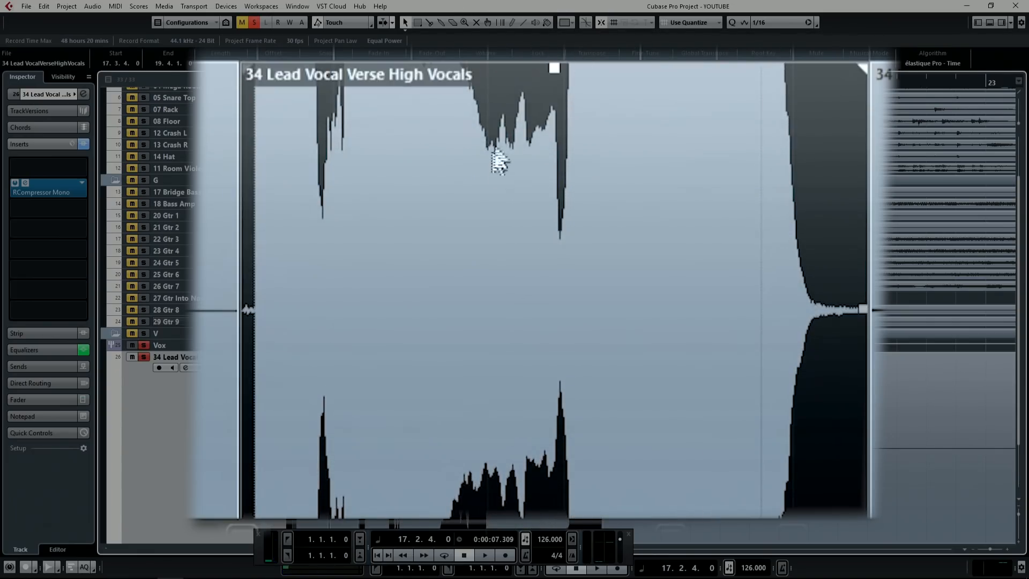
left_click_drag(555, 68, 476, 3)
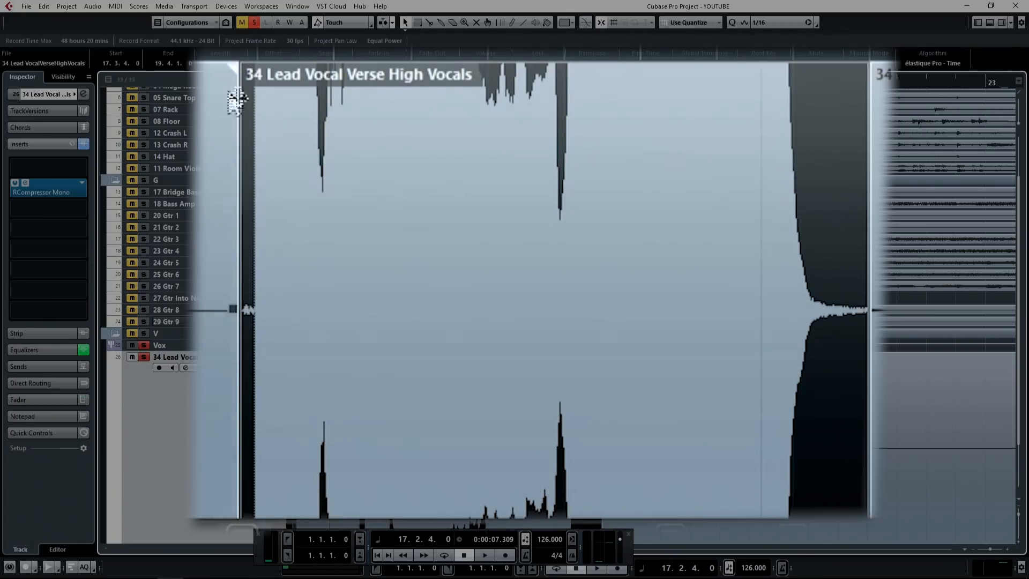
Undo all the clip volume raises and the splits on the lead vocal event.
key("ctrl+z")
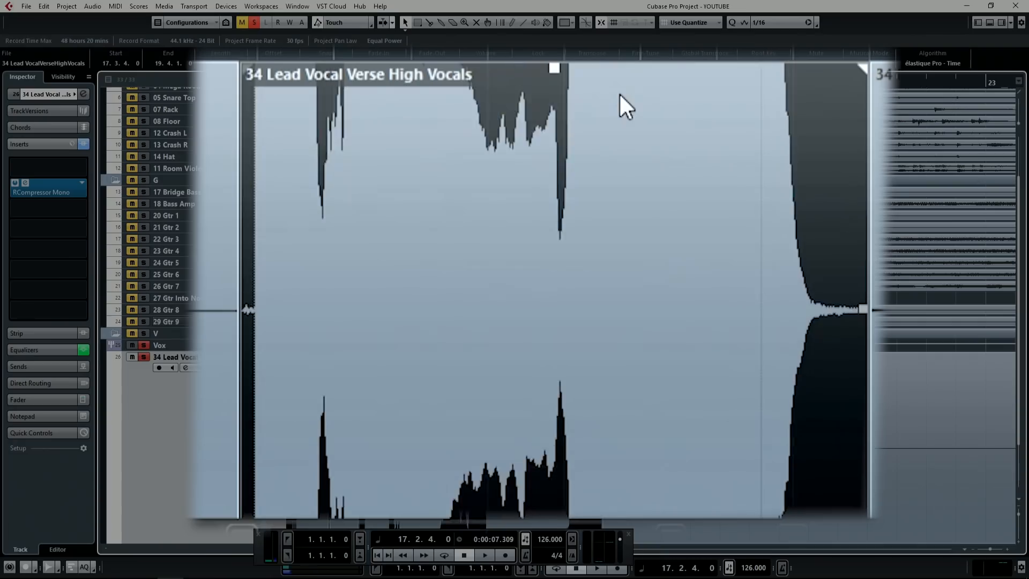
key("ctrl+z")
key("ctrl+z")
key("ctrl+z")
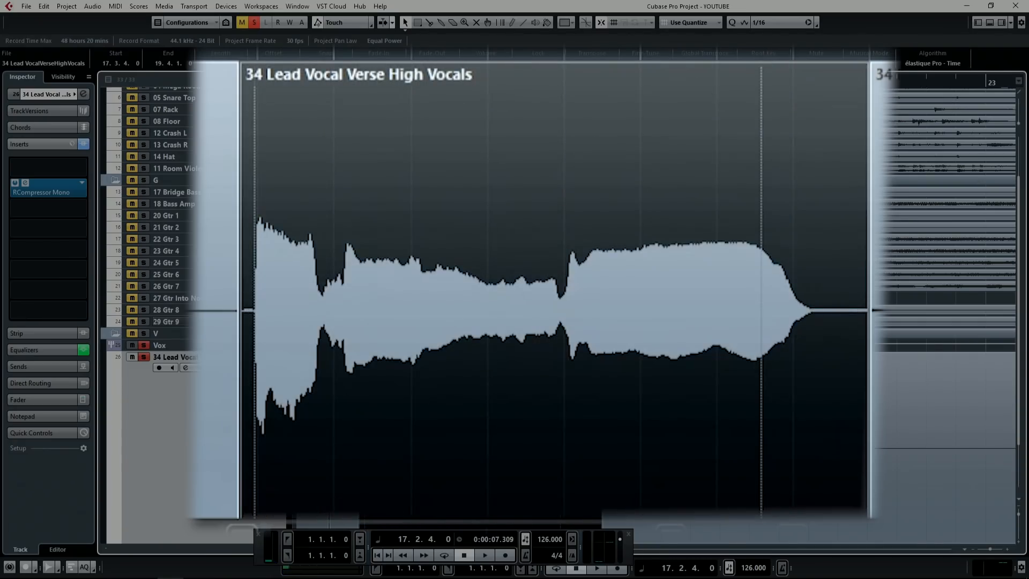
key("ctrl+z")
key("ctrl+z")
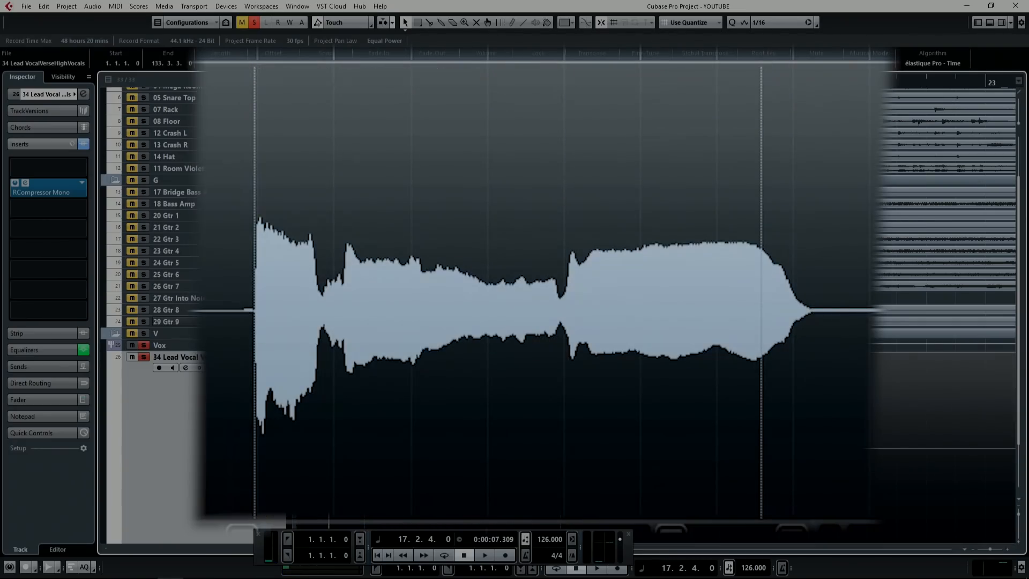
Audition the compressed vocal phrase, lowering the ratio to 2.39 during playback.
key("space")
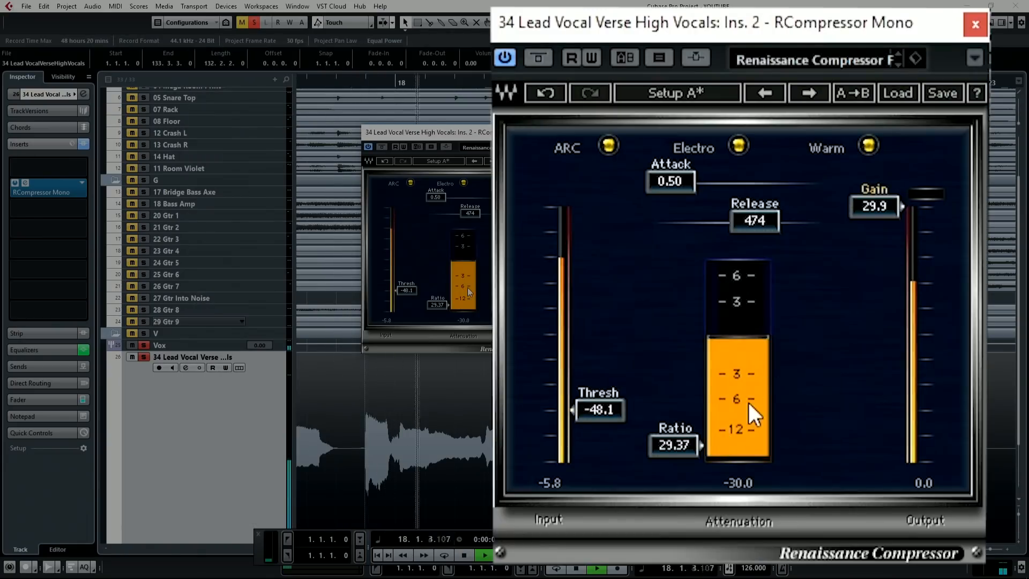
key("space")
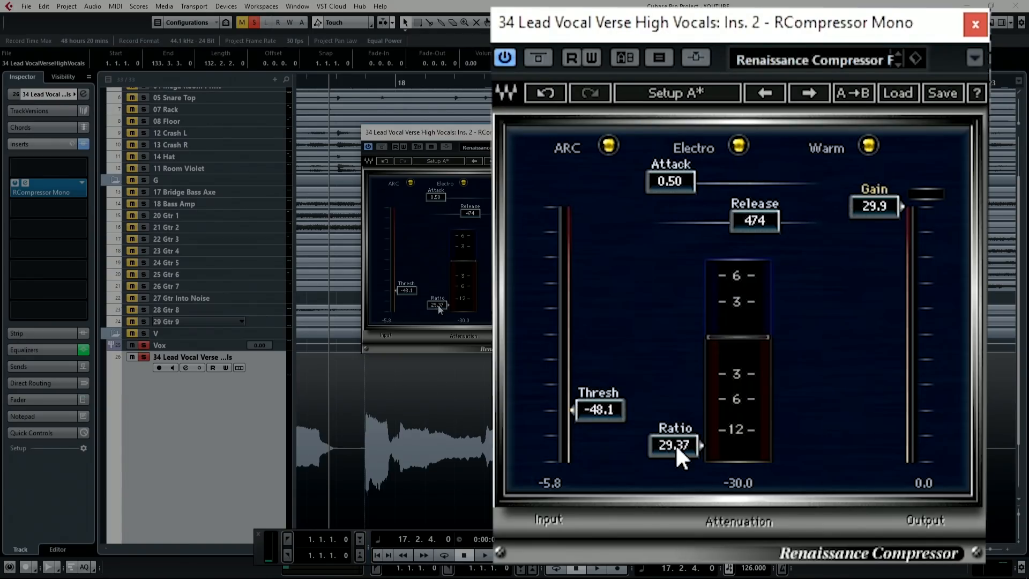
key("space")
left_click_drag(675, 444, 679, 363)
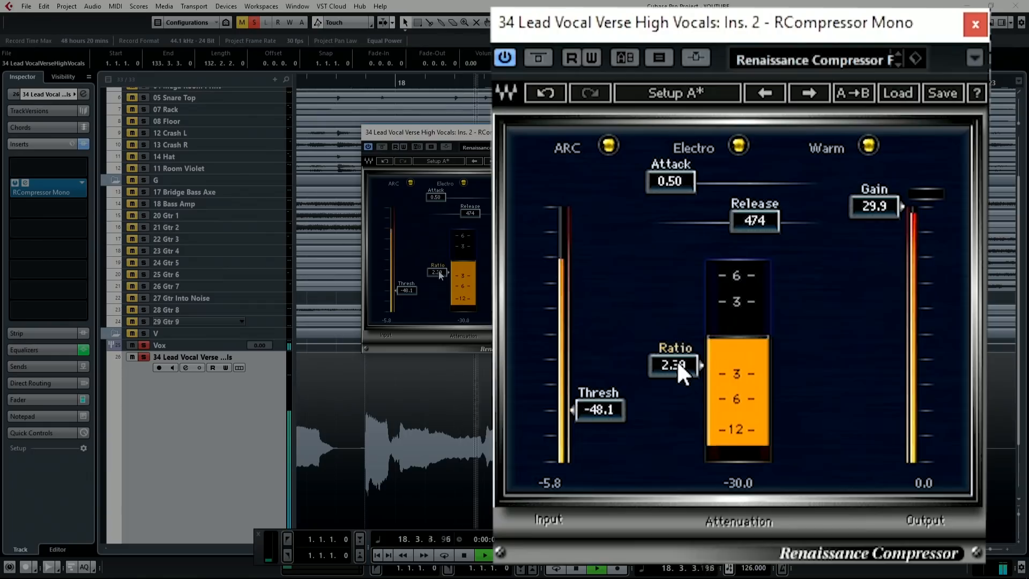
key("space")
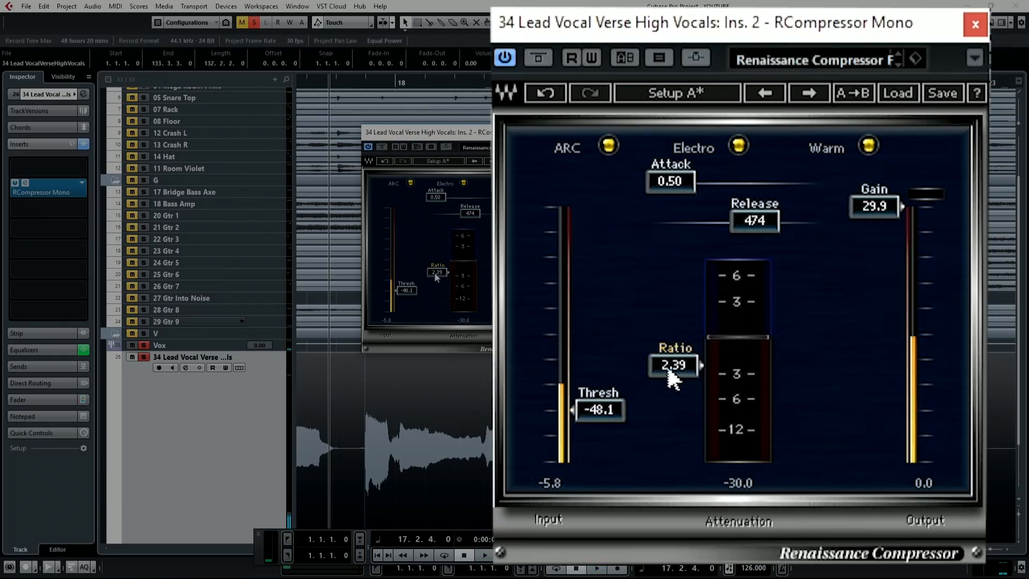
Compare ratios of 2.04, 3.91 and 10.01 on the vocal compressor while auditioning the phrase.
left_click_drag(435, 274, 435, 283)
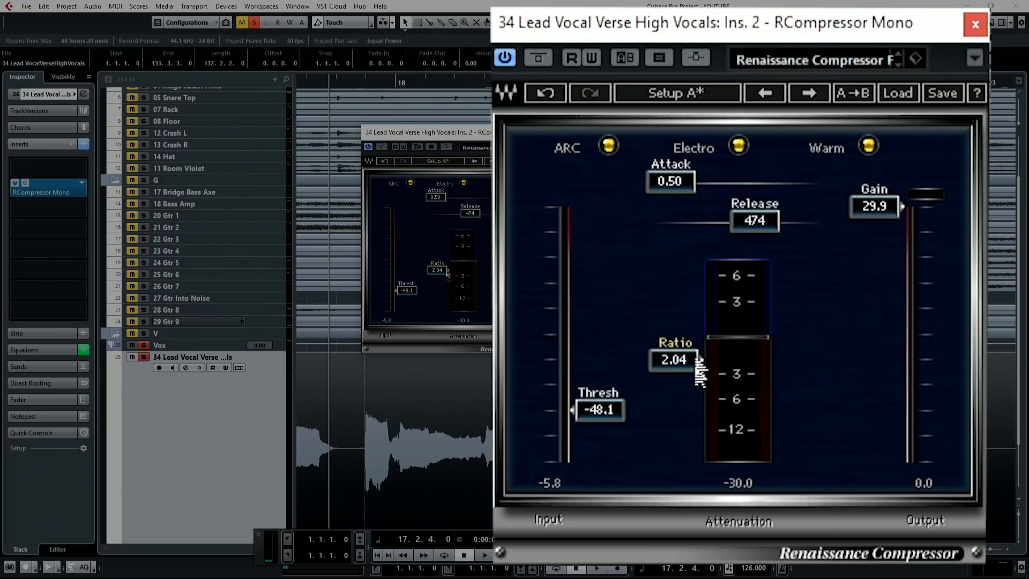
key("space")
mouse_move(679, 354)
left_mouse_down()
mouse_move(679, 384)
mouse_move(679, 372)
left_mouse_up()
key("space")
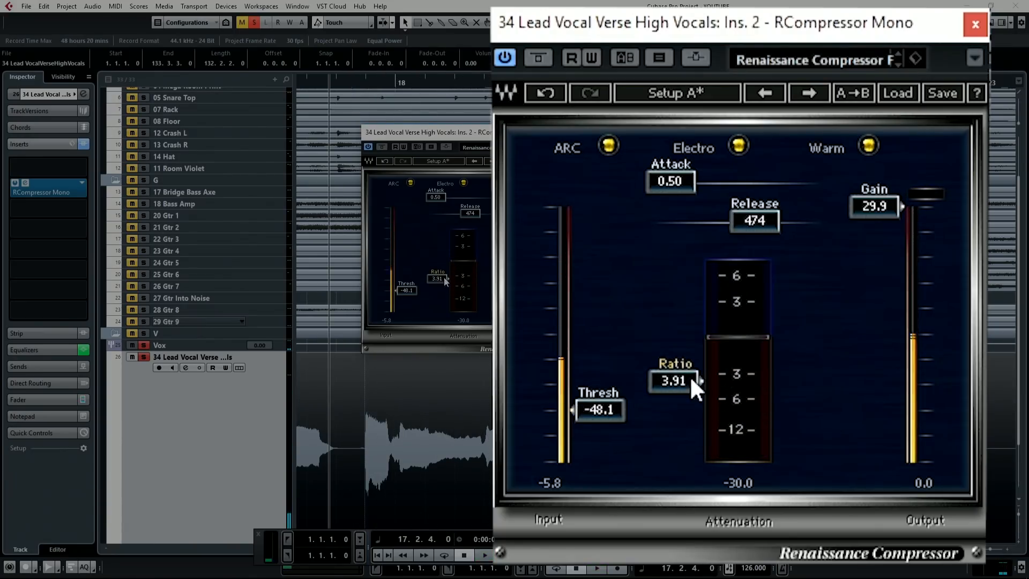
left_click_drag(689, 375, 677, 408)
key("space")
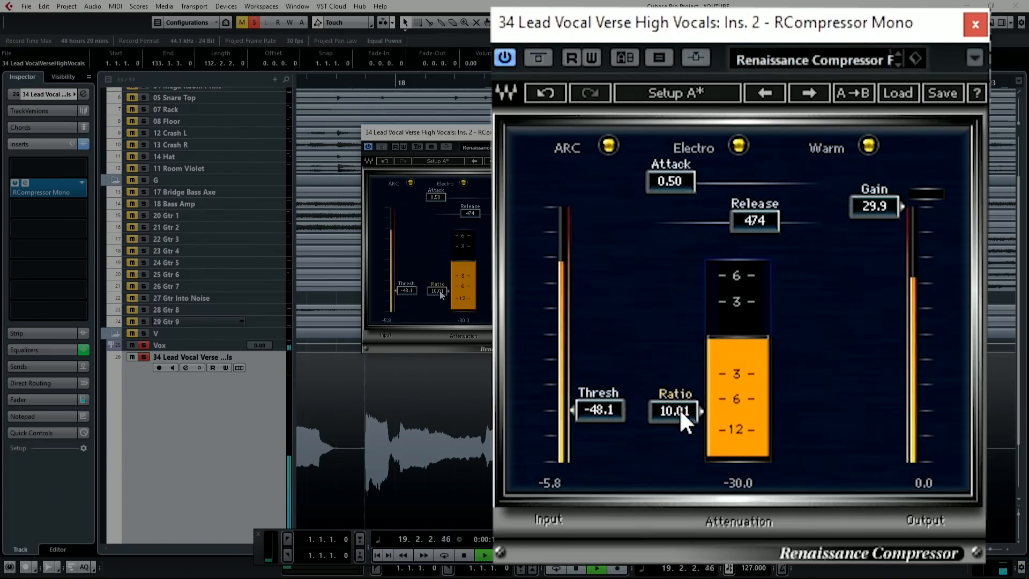
key("space")
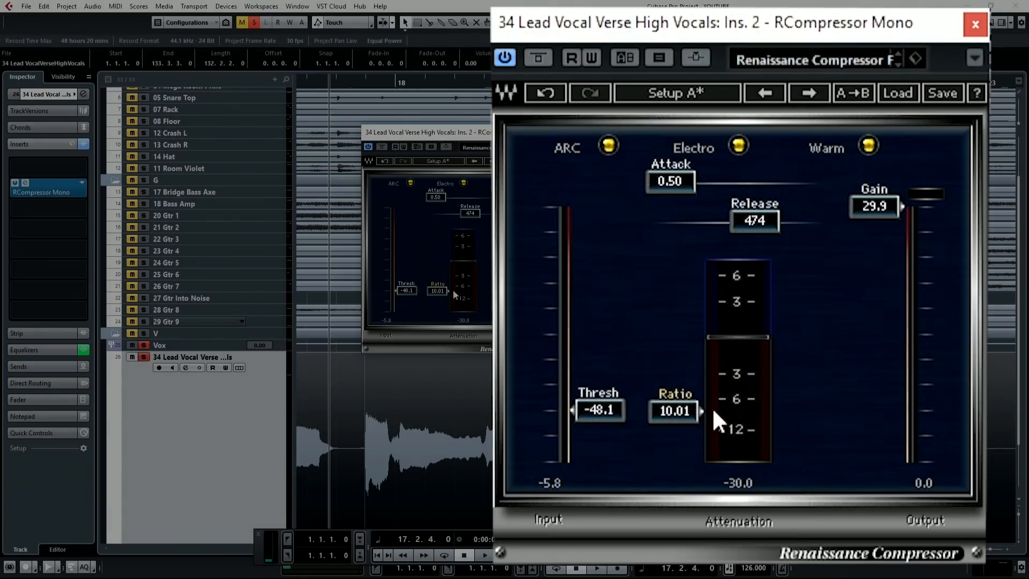
Set the ratio to 2.11, lower the threshold to about -53, and audition the vocal phrase.
left_click_drag(610, 410, 664, 362)
left_click_drag(611, 411, 611, 435)
key("space")
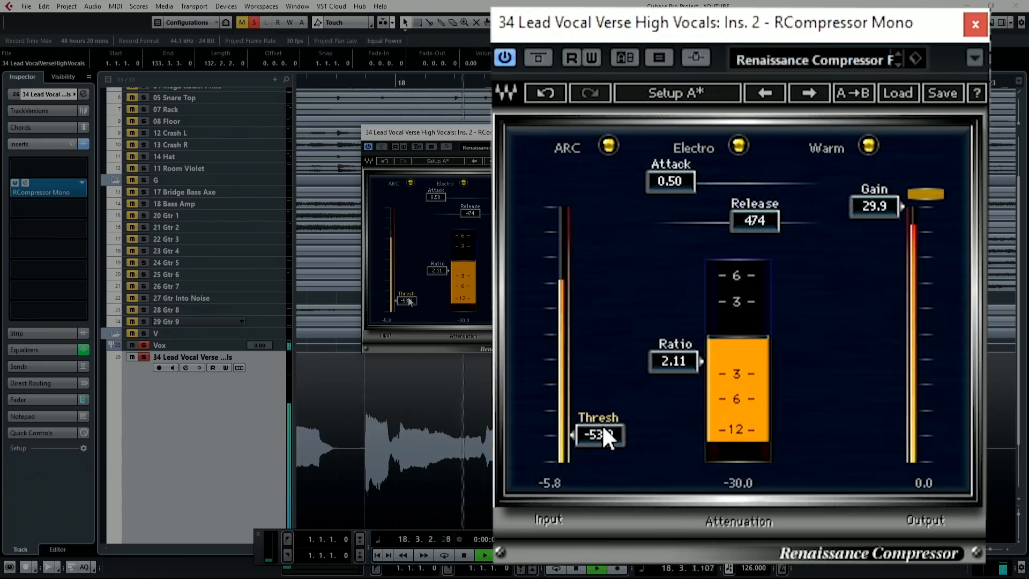
key("space")
Raise the threshold to -16.3, fine-tune it to -15.7, and audition the vocal phrase.
left_click_drag(604, 428, 604, 267)
key("space")
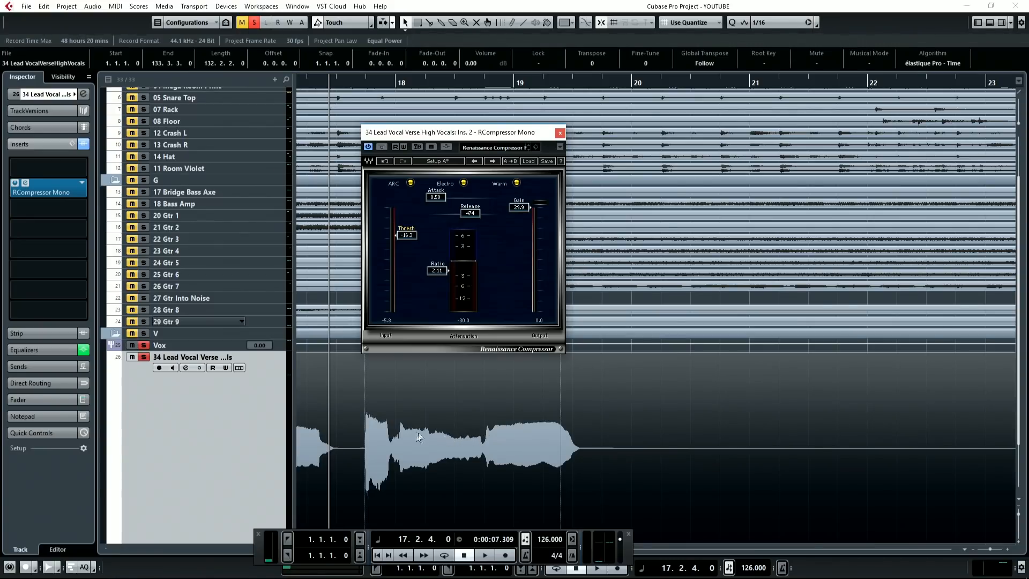
mouse_move(406, 235)
left_mouse_down()
mouse_move(407, 248)
mouse_move(407, 208)
mouse_move(408, 236)
left_mouse_up()
key("space")
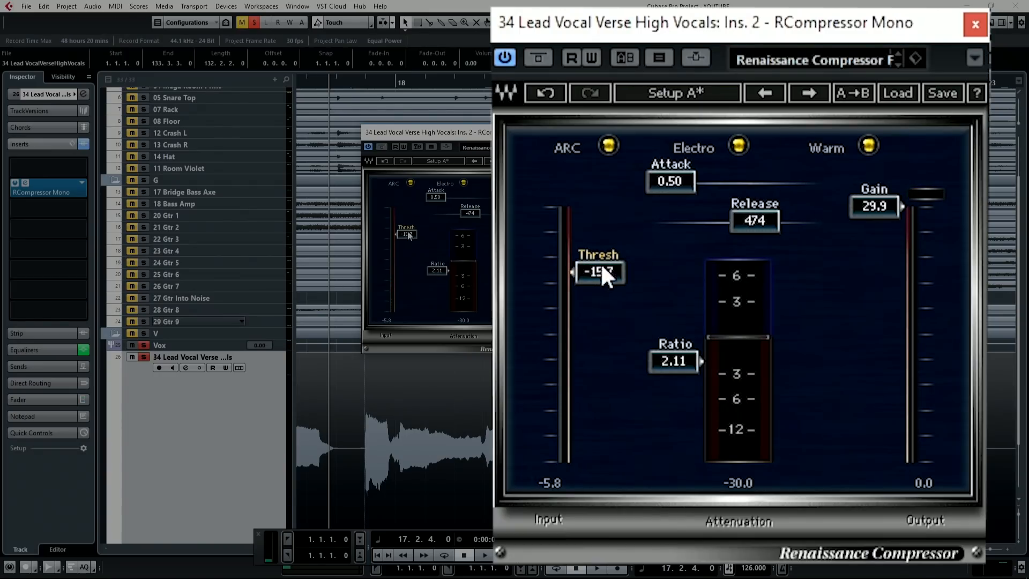
key("space")
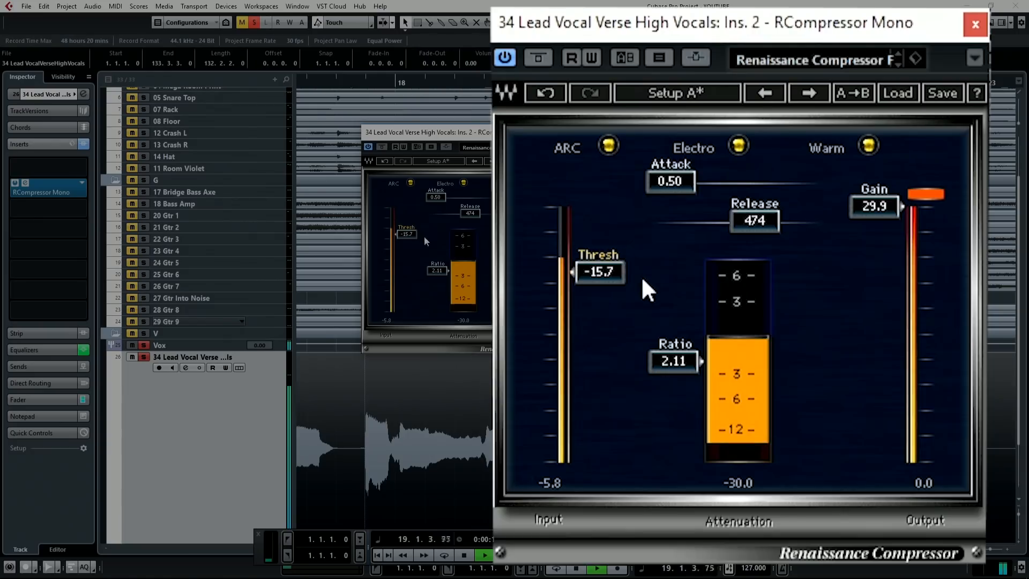
key("space")
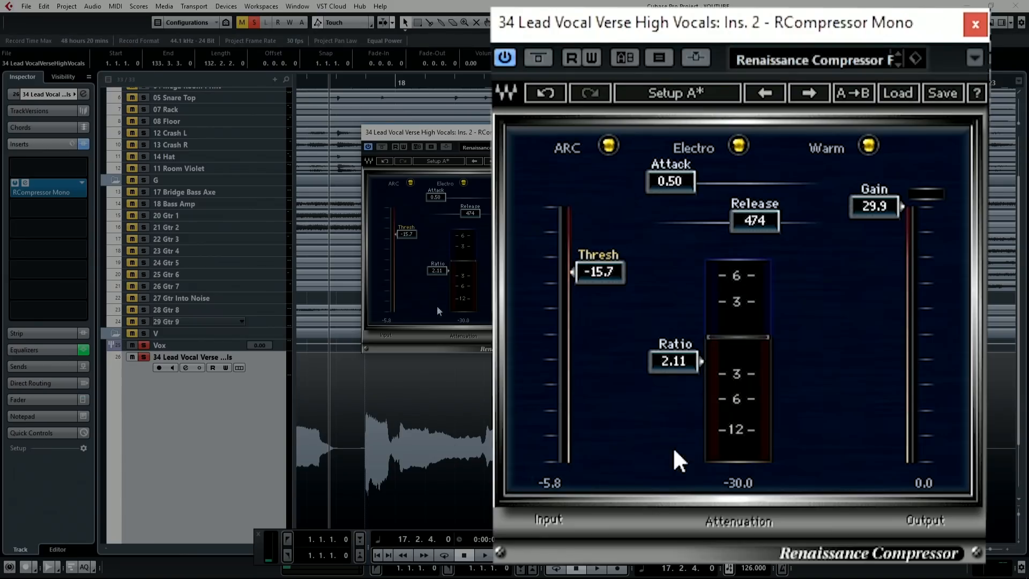
Set the vocal compressor's ratio to 9.17 and threshold to -28.8 while auditioning the phrase.
left_click_drag(667, 379, 667, 426)
left_click_drag(566, 262, 594, 330)
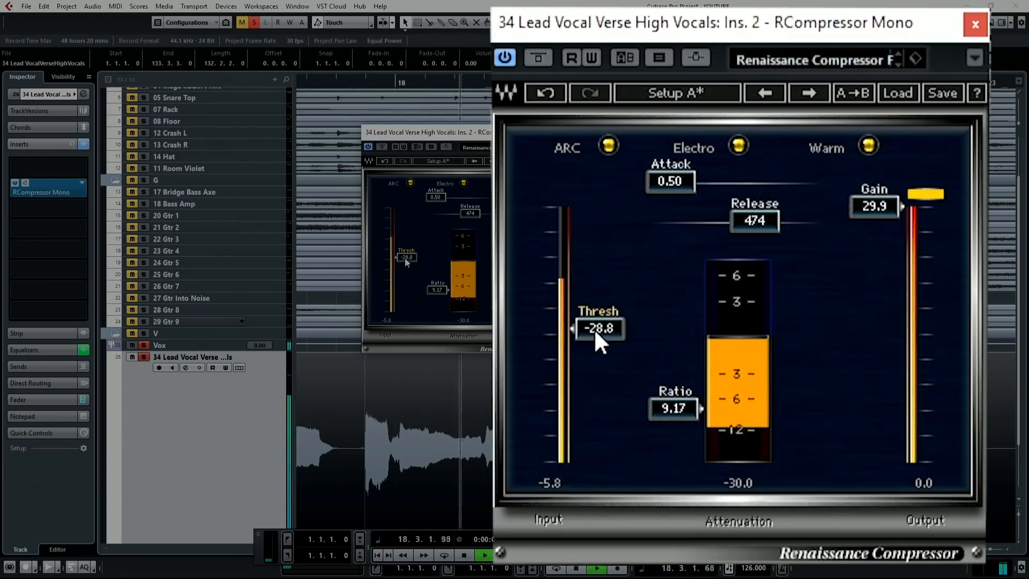
key("space")
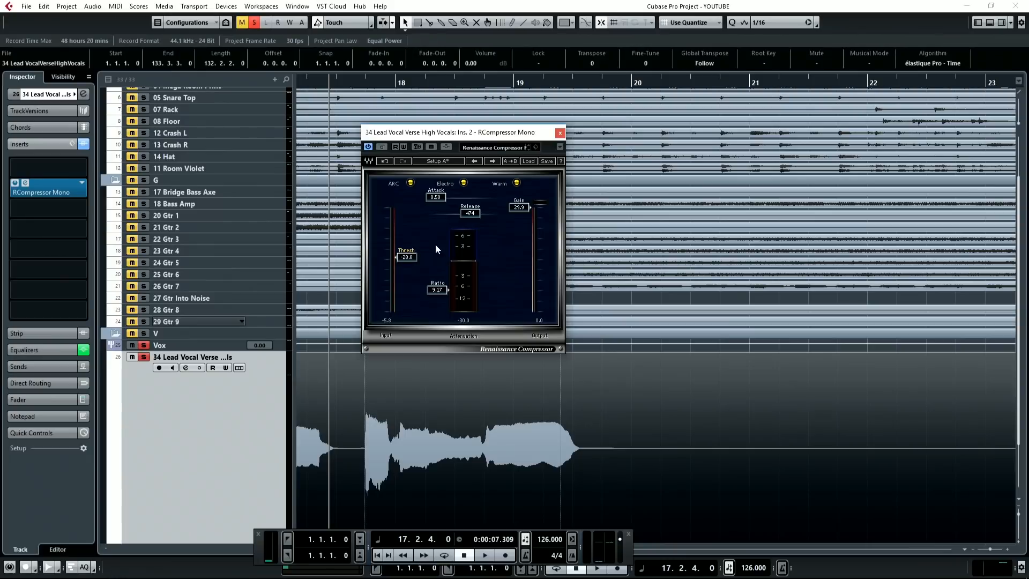
Close the vocal compressor window, unsolo the lead vocal track, and solo the 05 Snare Top track.
left_click(560, 132)
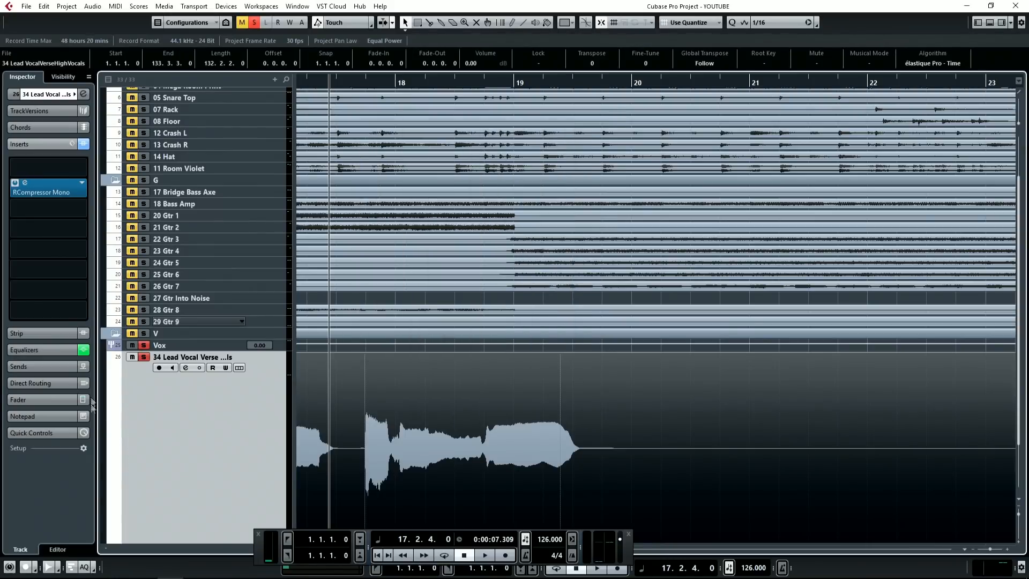
left_click(142, 357)
scroll(355, 328, "up", 3)
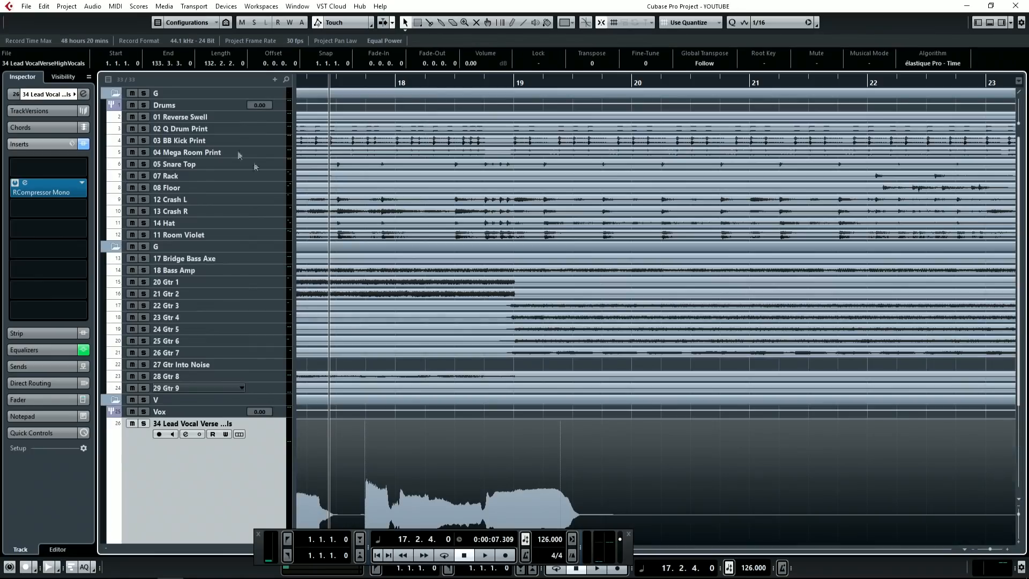
left_click(144, 164)
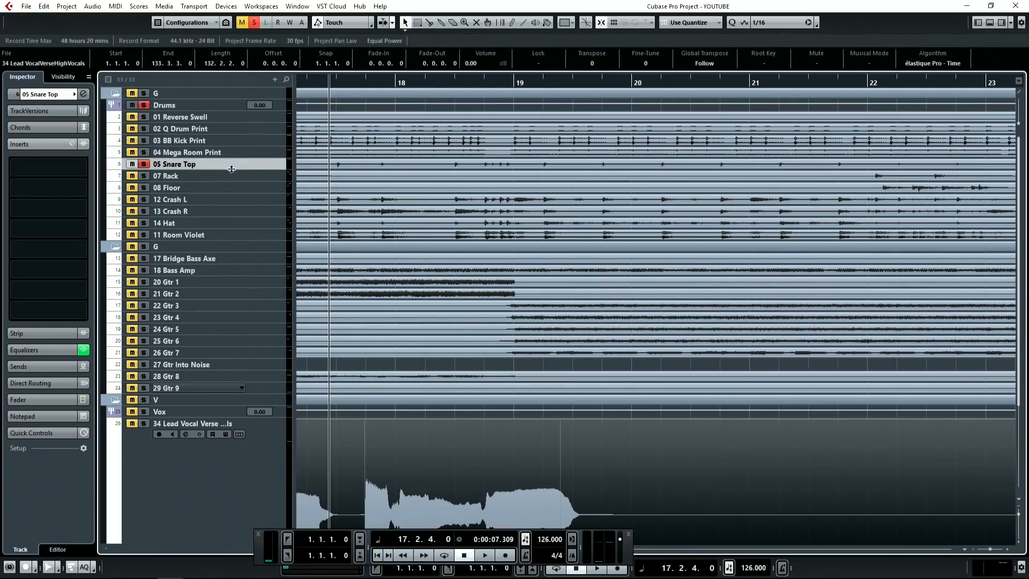
Enlarge the soloed 05 Snare Top track and audition the uncompressed snare.
key("s")
left_click(144, 164)
key("z")
scroll(358, 172, "up", 3)
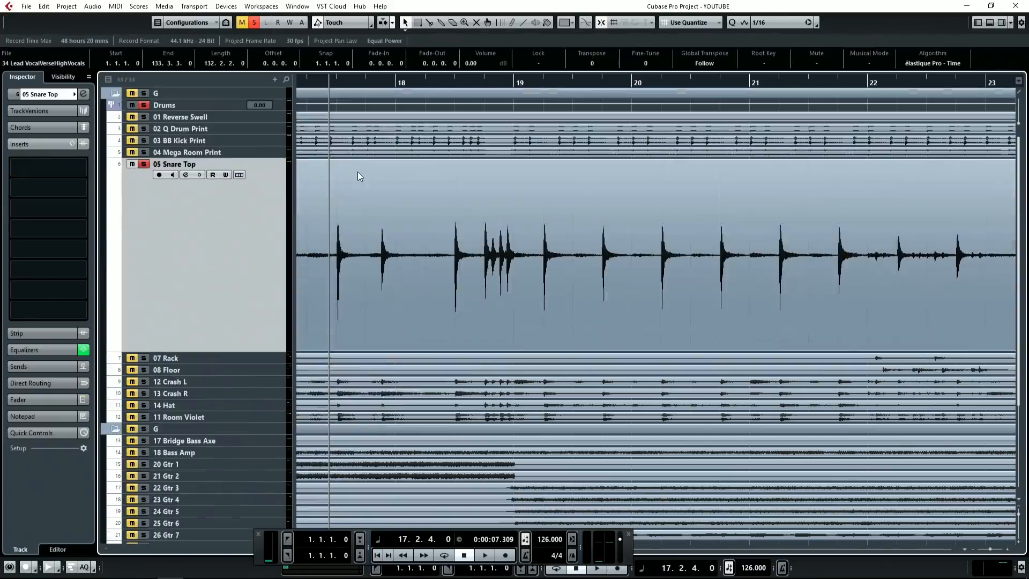
key("space")
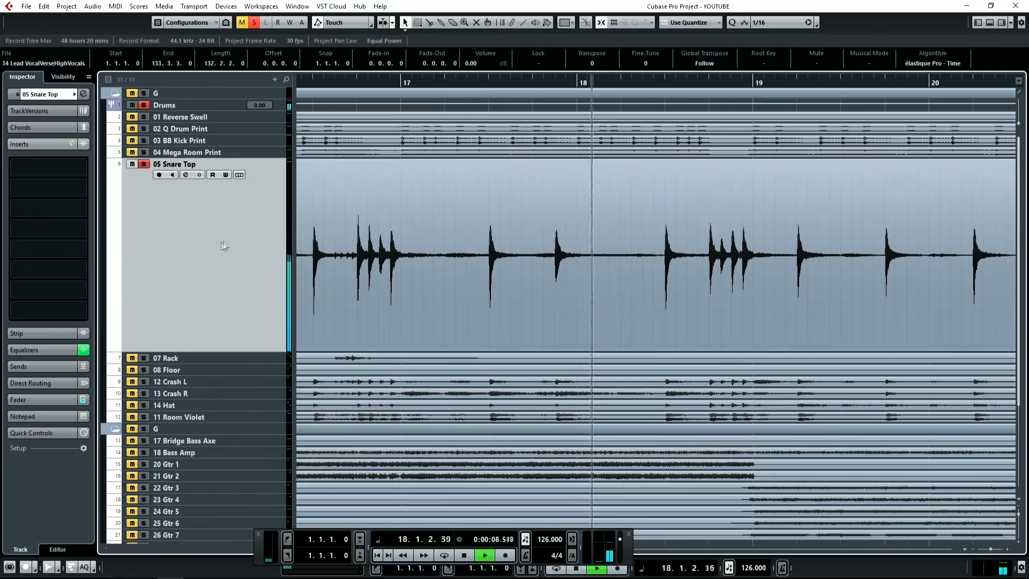
key("space")
Insert RCompressor Mono in the second insert slot of the 05 Snare Top track and reposition its window.
left_click(55, 189)
type("comp")
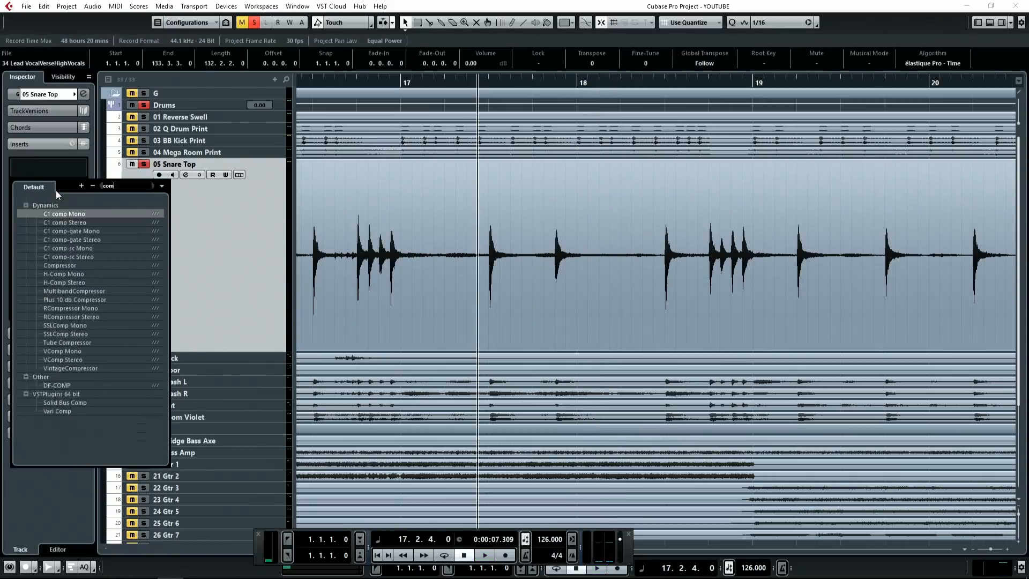
left_click(86, 307)
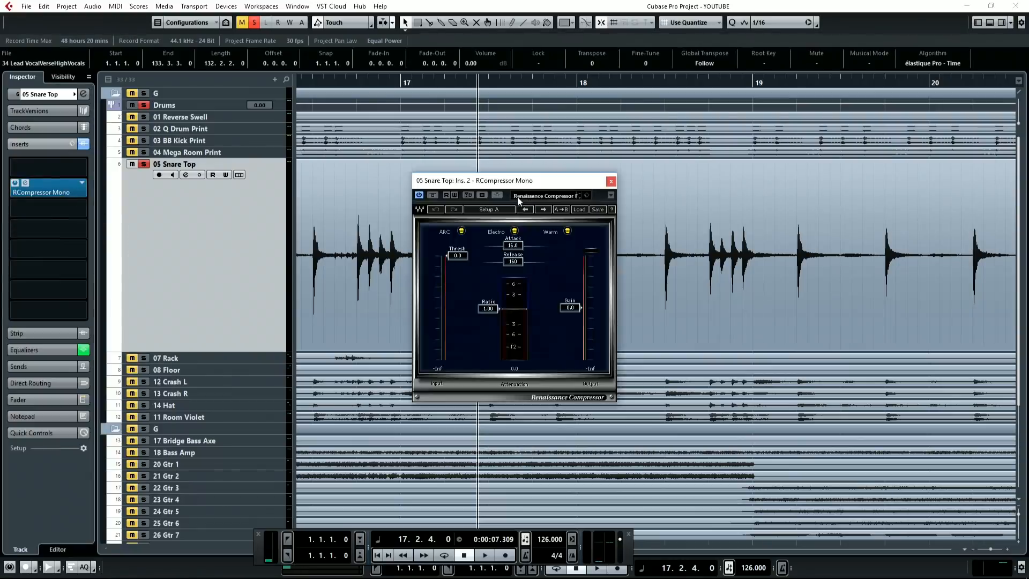
left_click_drag(513, 182, 561, 151)
Set the snare compressor's ratio to 50.00, attack 50.8, release 5.00, threshold -50.7 and gain 20.4 during playback.
left_click_drag(535, 277, 536, 329)
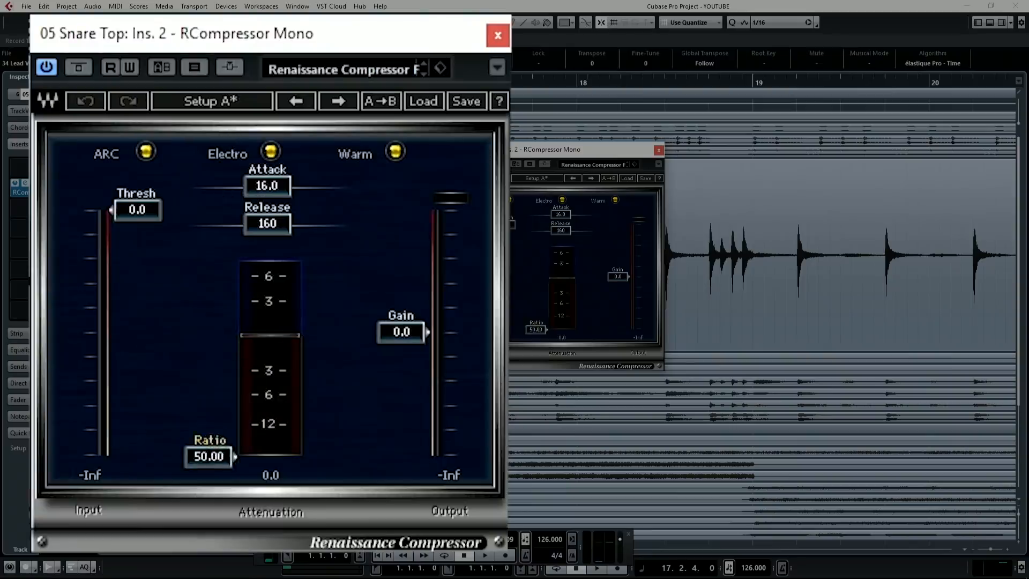
mouse_move(568, 214)
left_mouse_down()
mouse_move(541, 214)
mouse_move(537, 229)
mouse_move(546, 215)
mouse_move(569, 214)
left_mouse_up()
key("space")
left_click_drag(494, 221, 561, 312)
left_click_drag(633, 286, 618, 240)
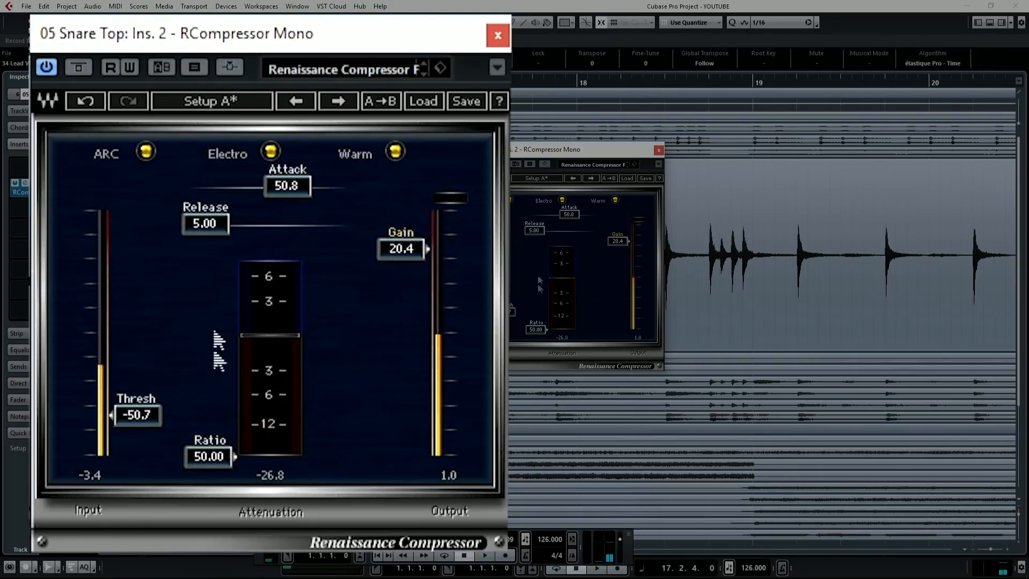
Set the snare compressor's release to 107 and audition the snare.
left_click_drag(206, 231, 260, 223)
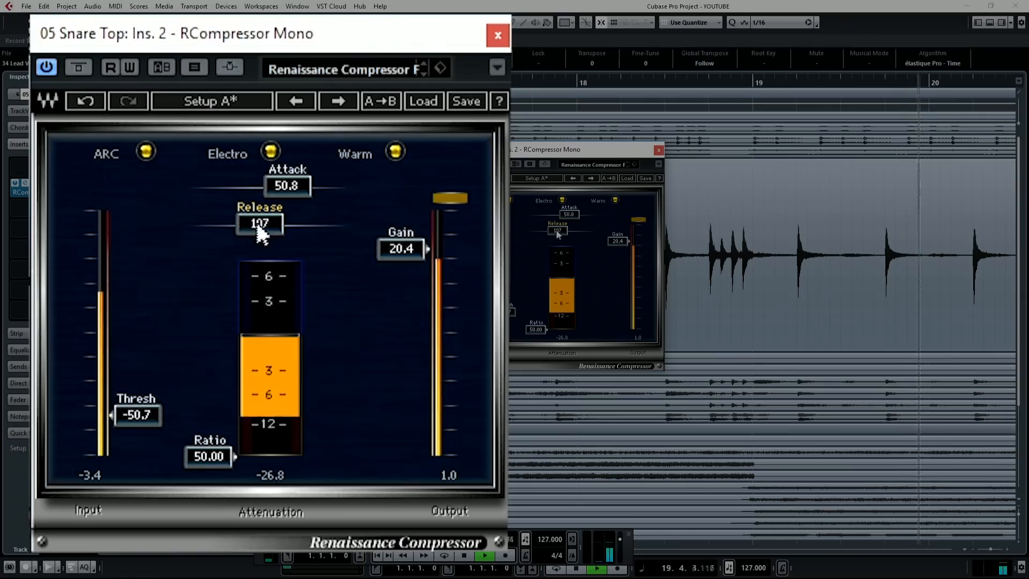
key("space")
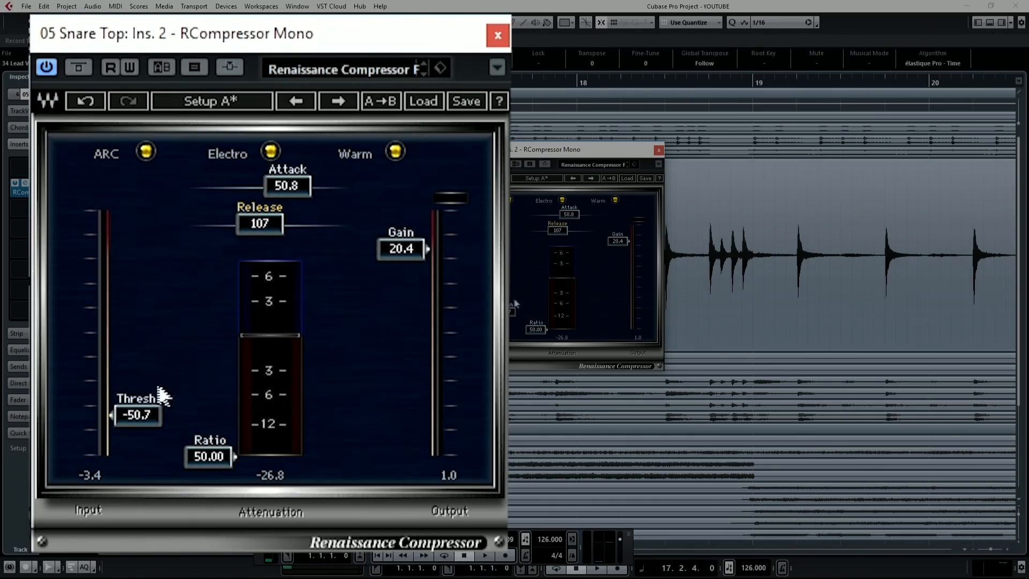
key("space")
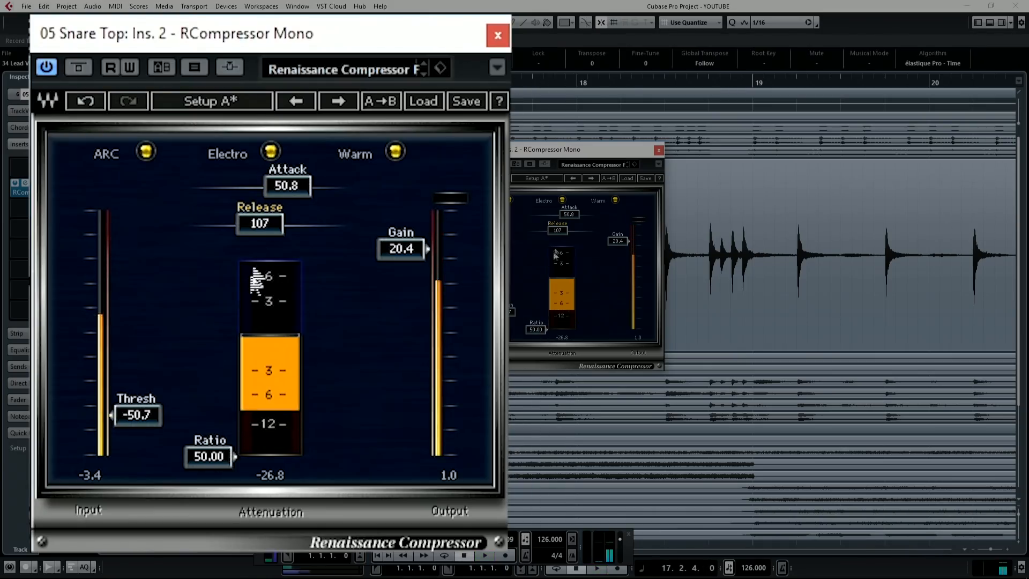
key("space")
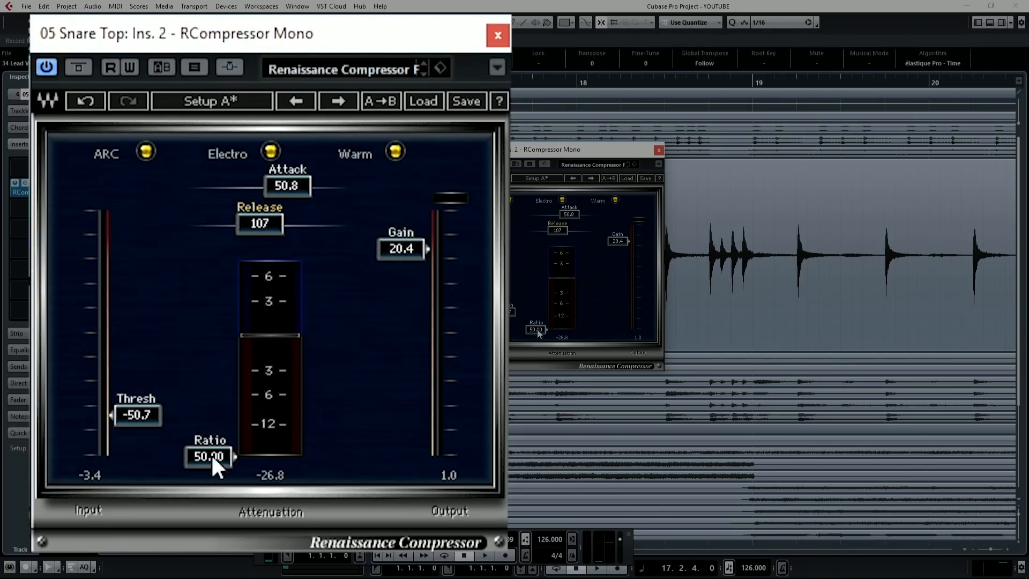
Audition the snare at ratios of 2.15 and 10.79, ending with the ratio at 2.65.
key("space")
left_click_drag(219, 449, 213, 351)
key("space")
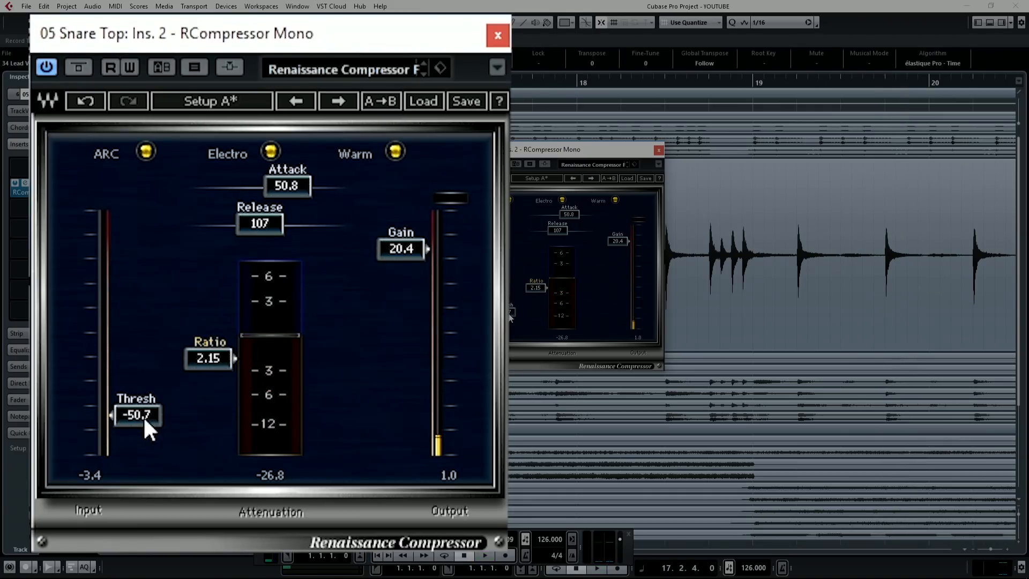
key("space")
left_click_drag(214, 355, 215, 407)
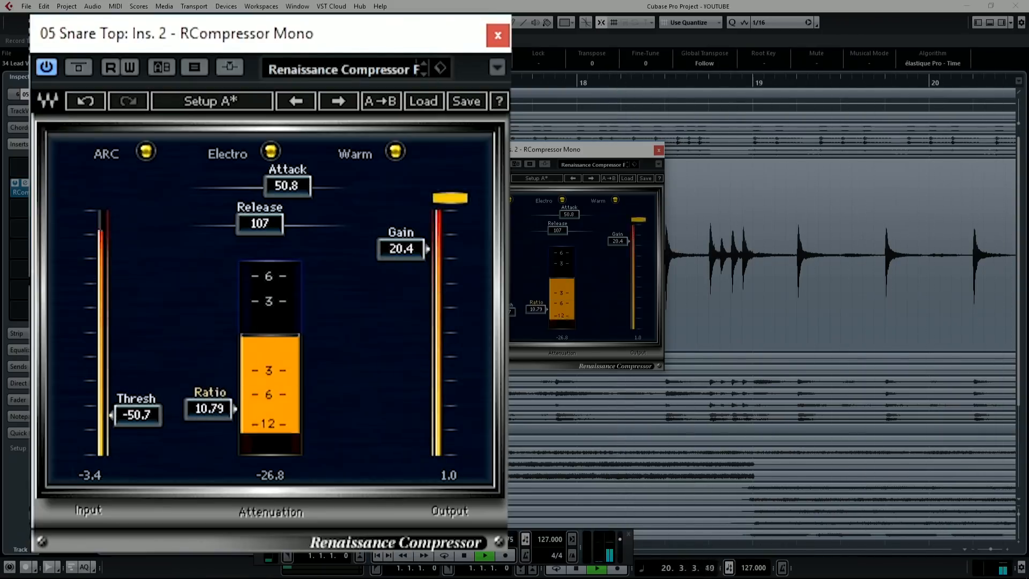
key("space")
left_click_drag(213, 412, 214, 365)
key("space")
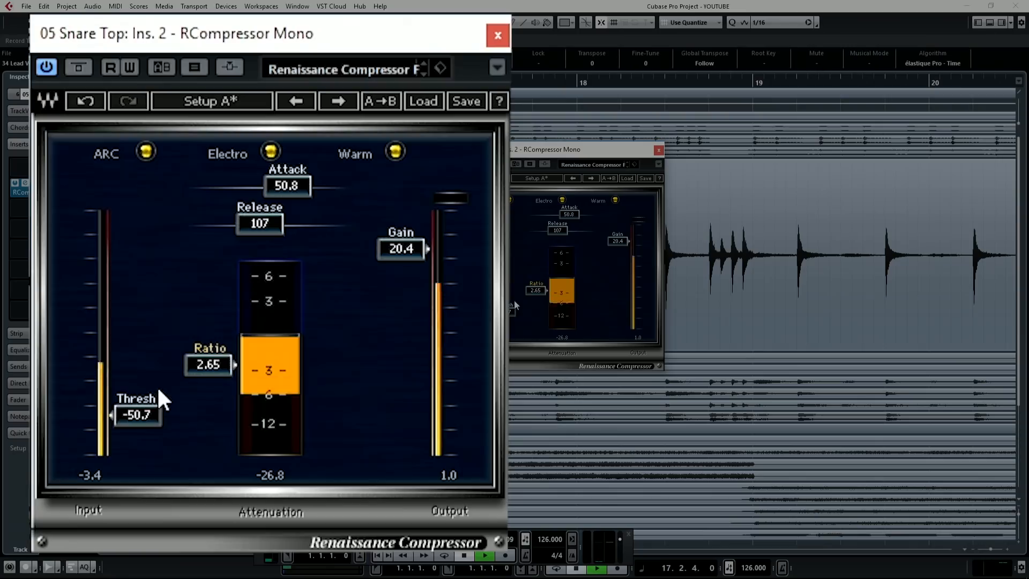
Raise the threshold to about -37.3 and compare the snare with the compressor bypassed and active.
left_click_drag(144, 423, 146, 360)
key("space")
key("space")
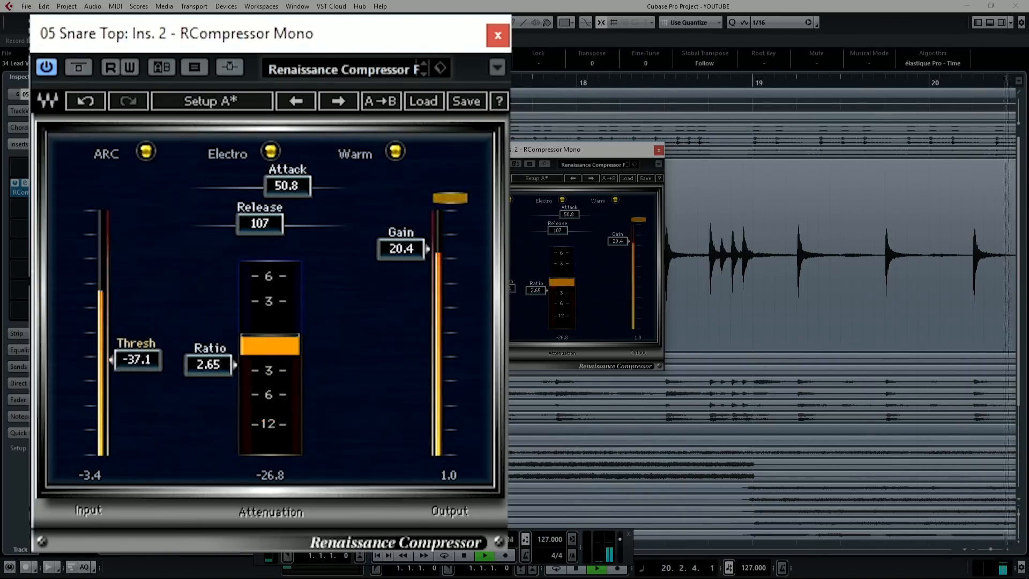
left_click(78, 67)
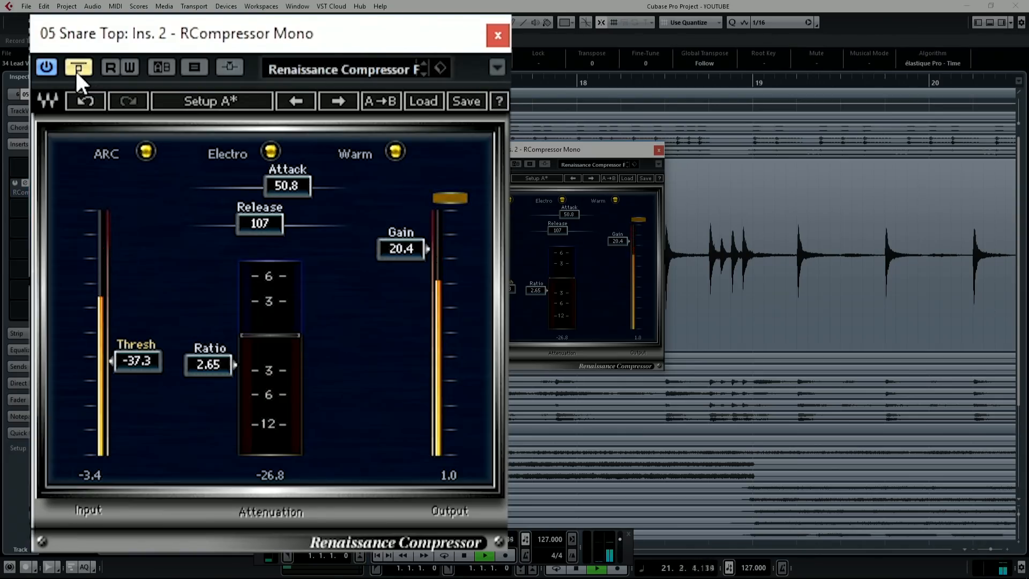
left_click(77, 70)
Fine-tune the threshold to -39.5 and the ratio to 2.48 while the snare plays, and stop playback.
left_click_drag(147, 355, 147, 363)
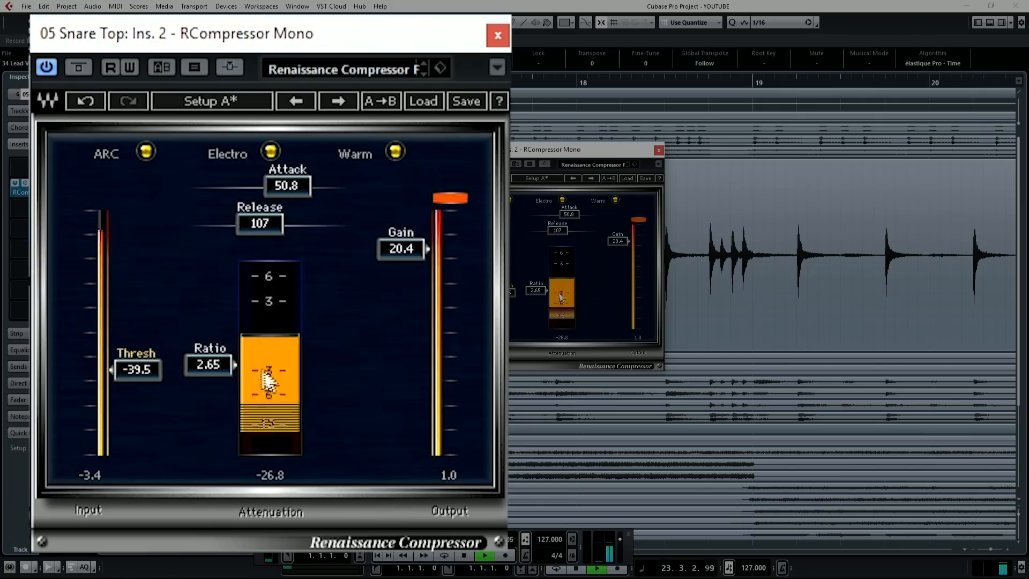
mouse_move(214, 364)
left_mouse_down()
mouse_move(214, 345)
mouse_move(214, 368)
left_mouse_up()
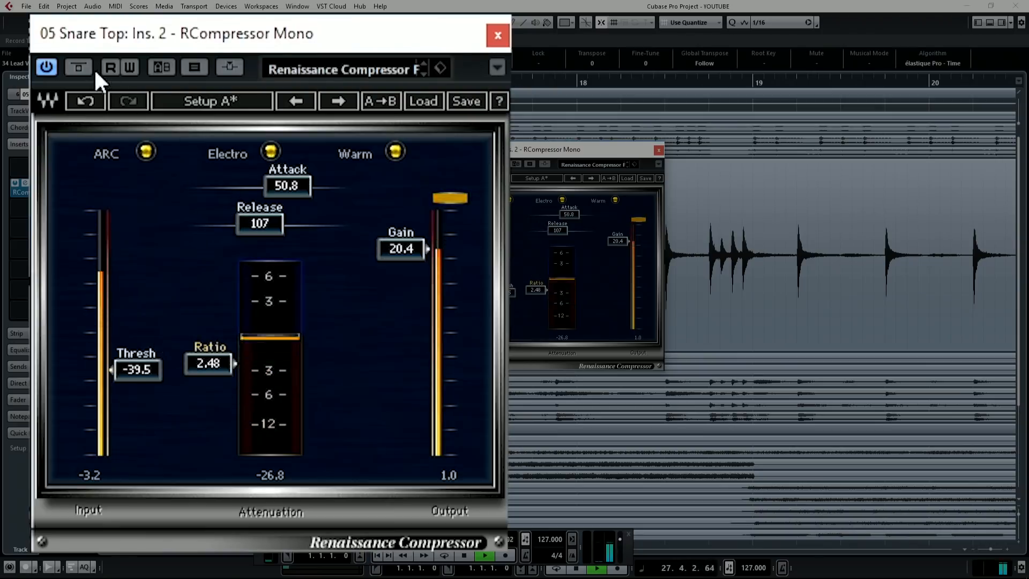
key("space")
Move the playback start back to just before bar 10.
key("g")
key("g")
key("g")
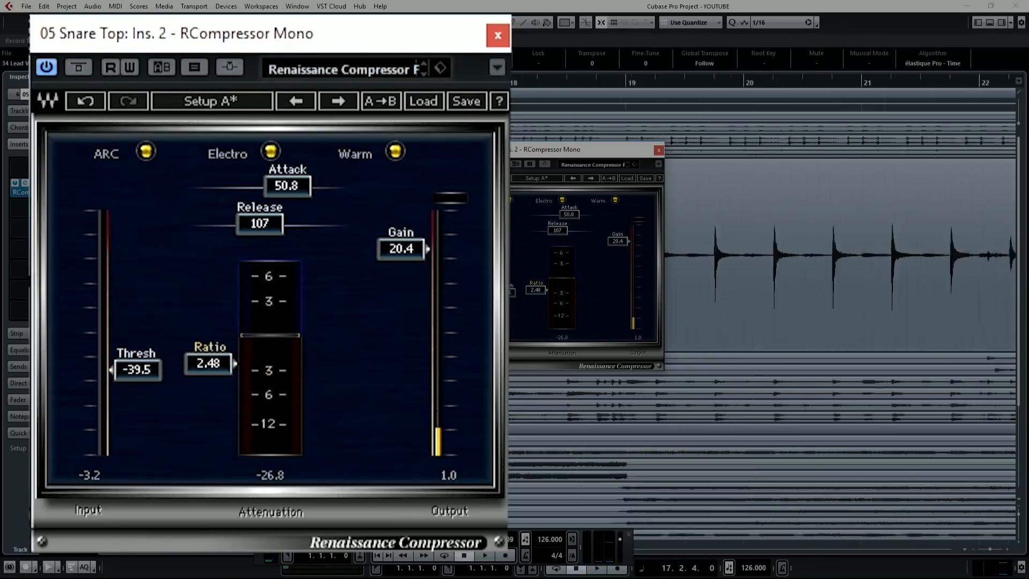
left_click(308, 82)
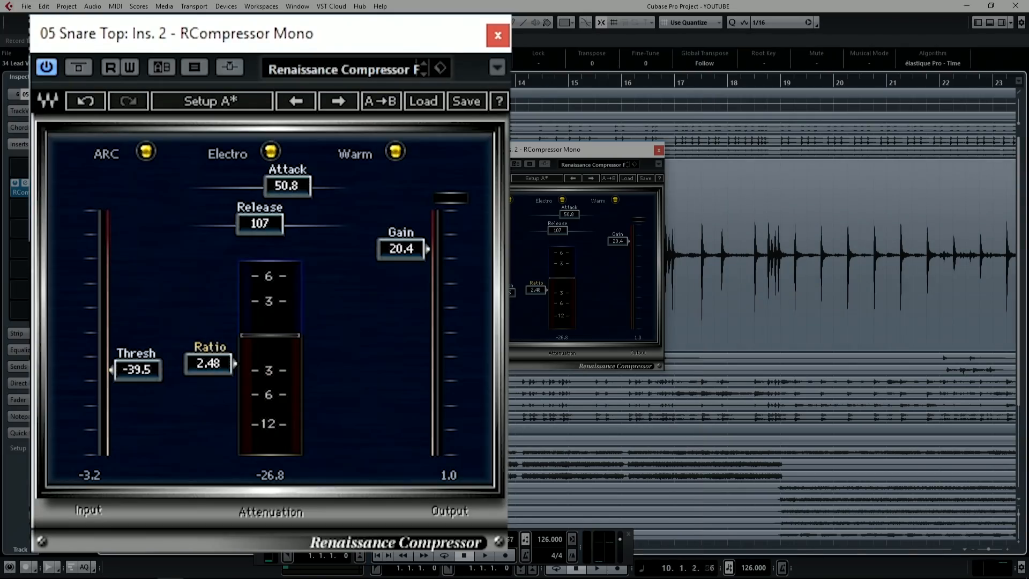
Audition the snare from just before bar 10, alternating between bypassed and active compression.
left_click(79, 66)
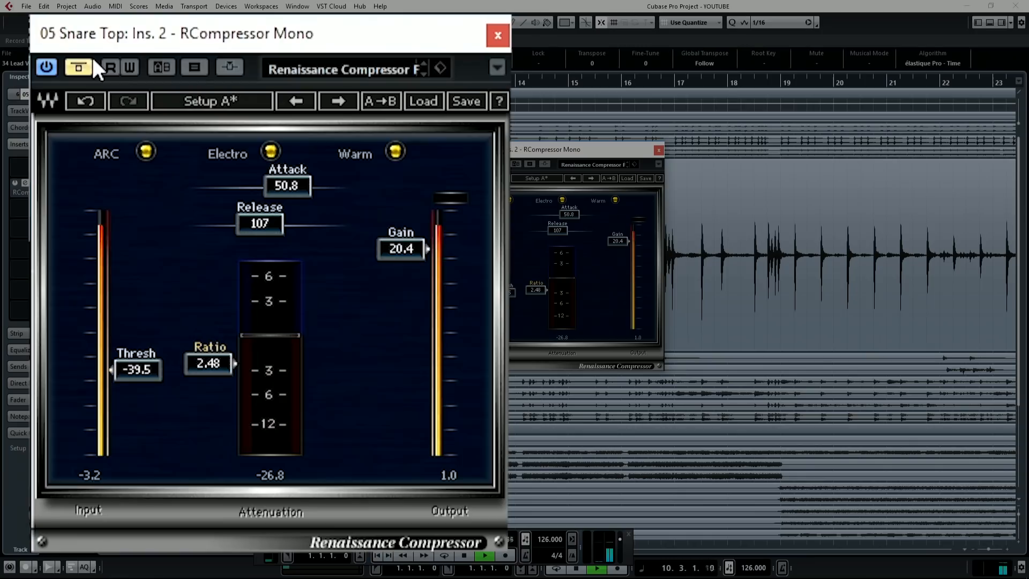
key("space")
left_click(85, 66)
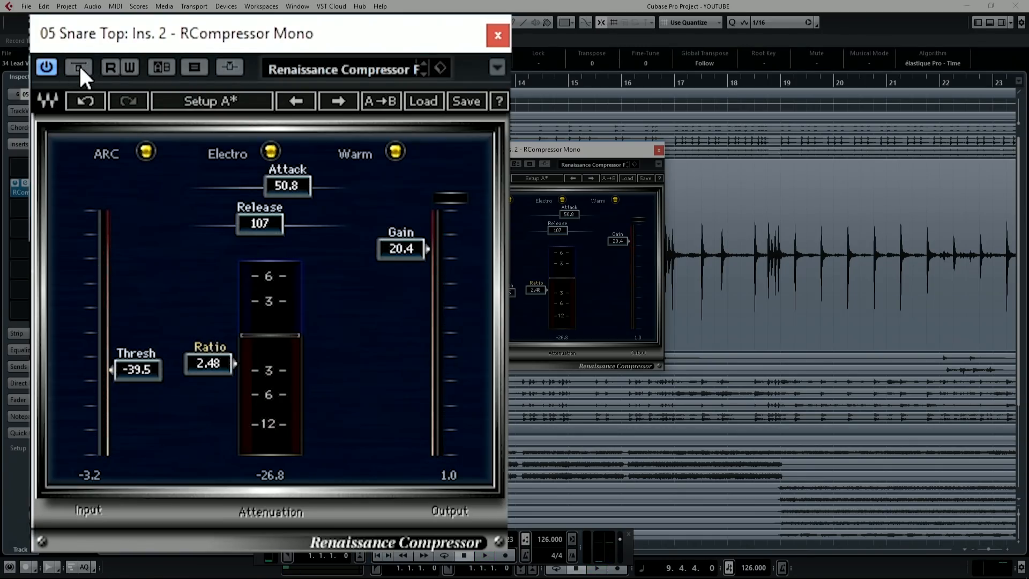
key("space")
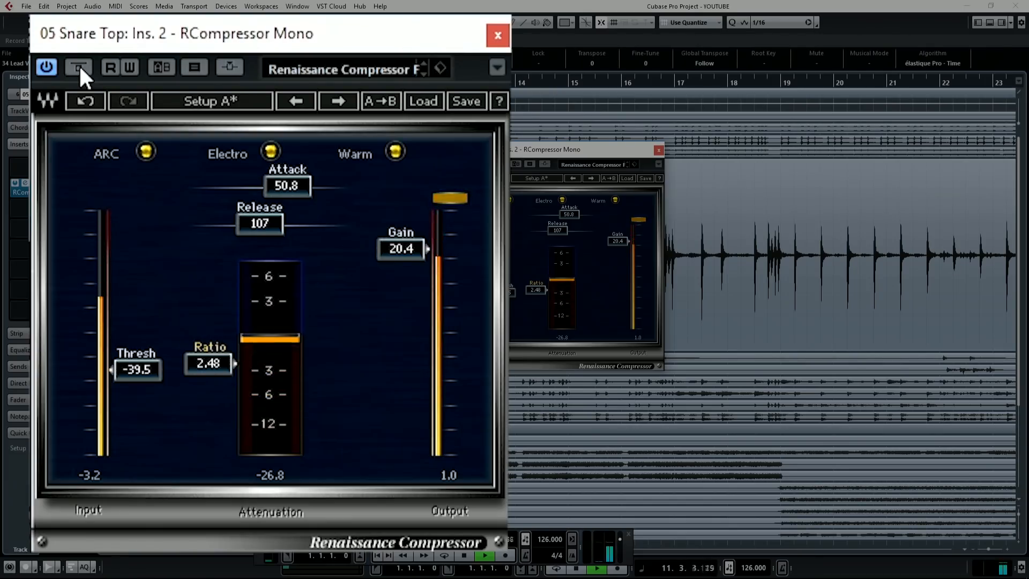
left_click(79, 67)
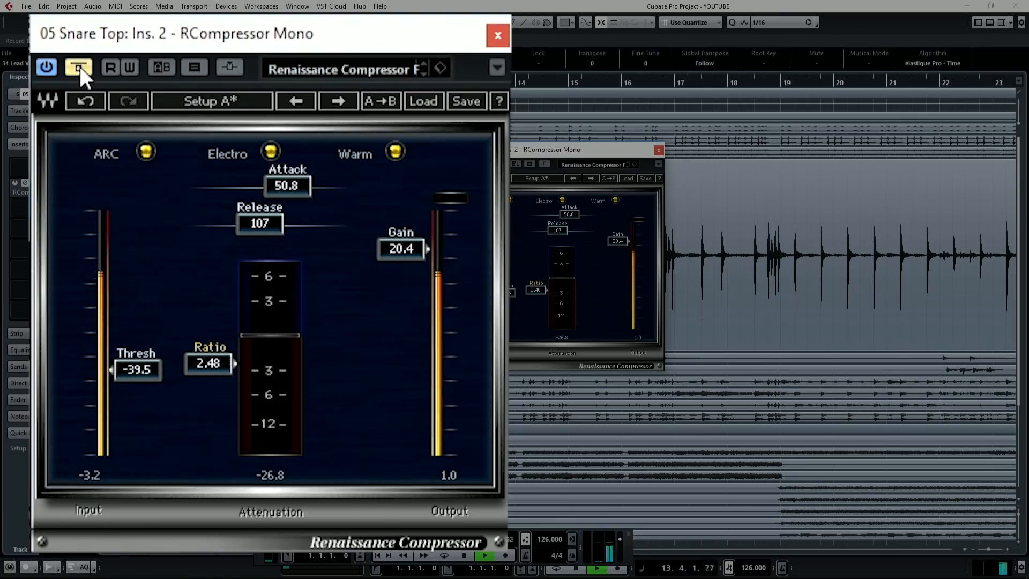
key("space")
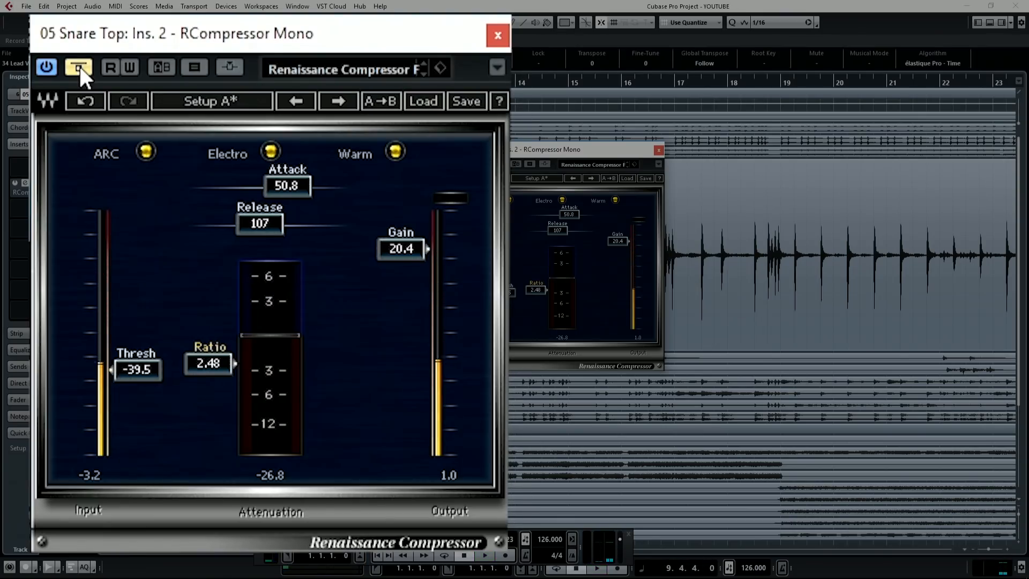
left_click(79, 65)
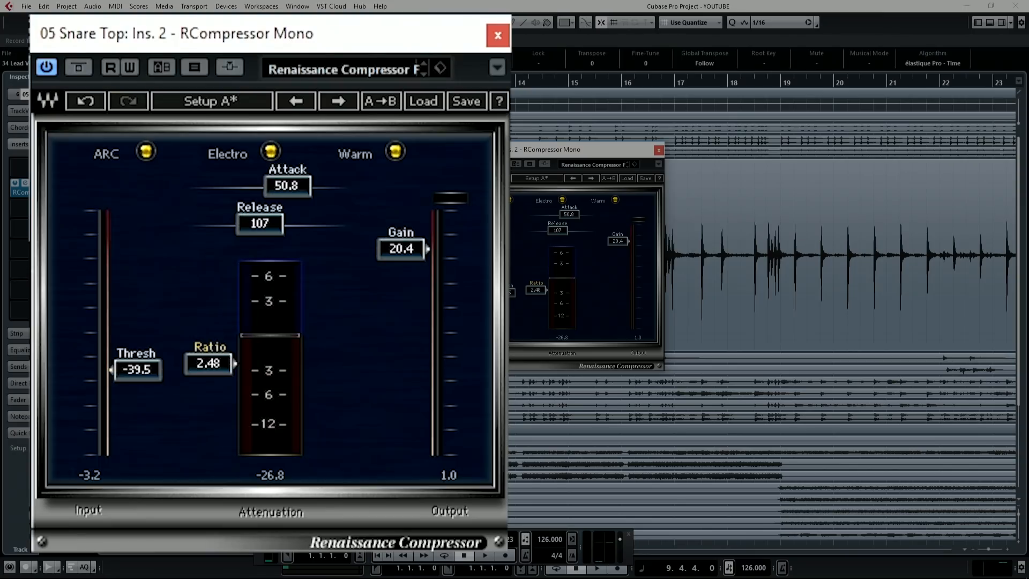
Try gain values of 5.3 and -1.5 and settle on 5.2, comparing the snare with the compressor bypassed.
left_click_drag(399, 267, 398, 329)
left_click(82, 69)
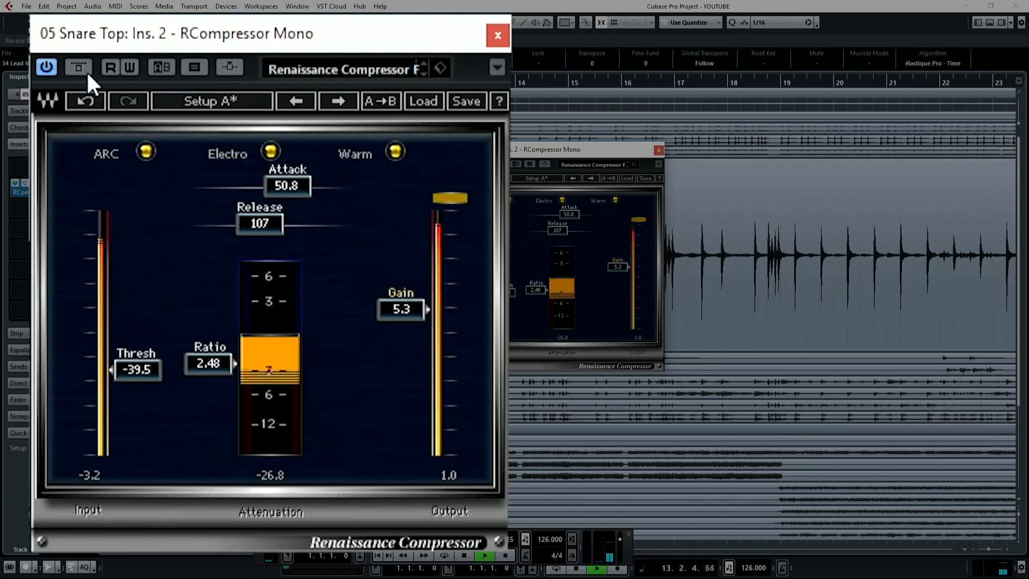
key("space")
left_click_drag(397, 317, 397, 345)
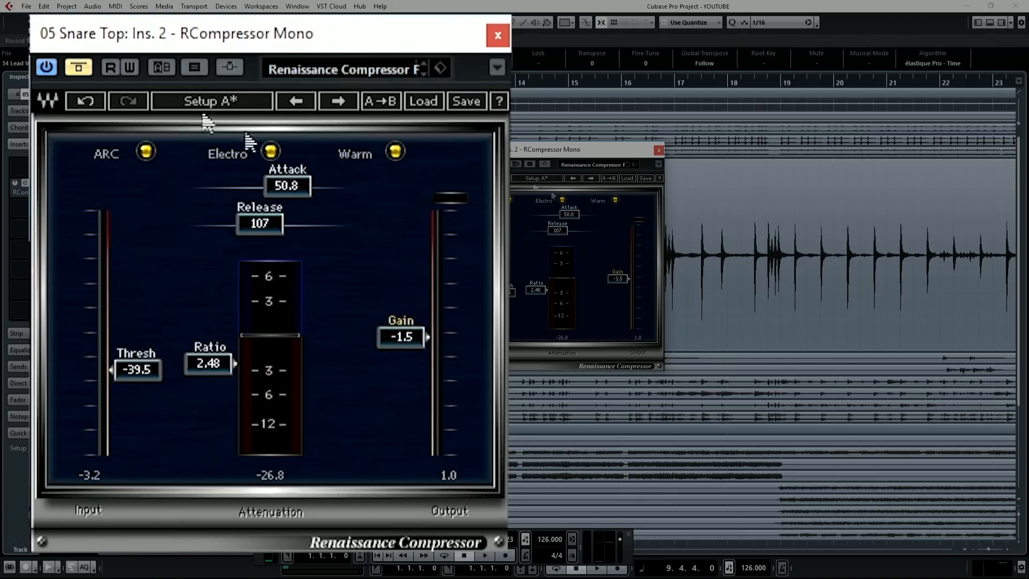
left_click(80, 67)
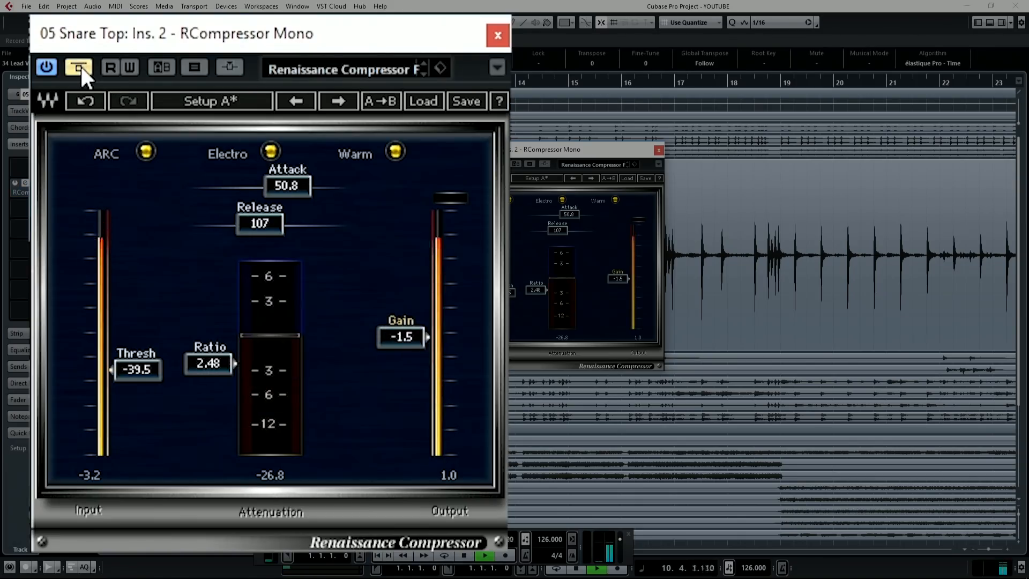
left_click_drag(402, 337, 413, 309)
left_click(80, 68)
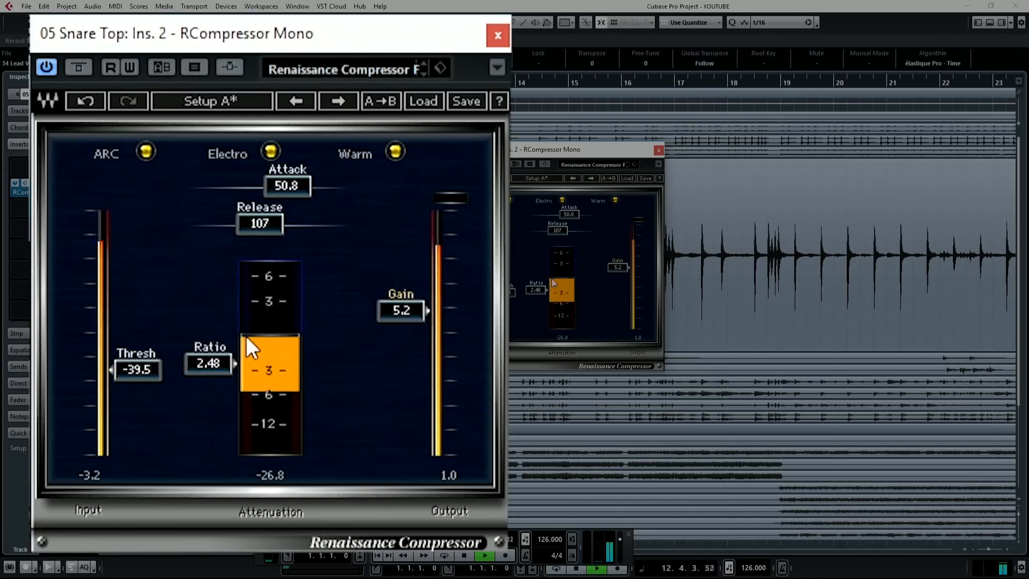
Set the ratio to 4.06 and compare the snare with the compressor bypassed and active.
left_click_drag(235, 363, 231, 377)
key("space")
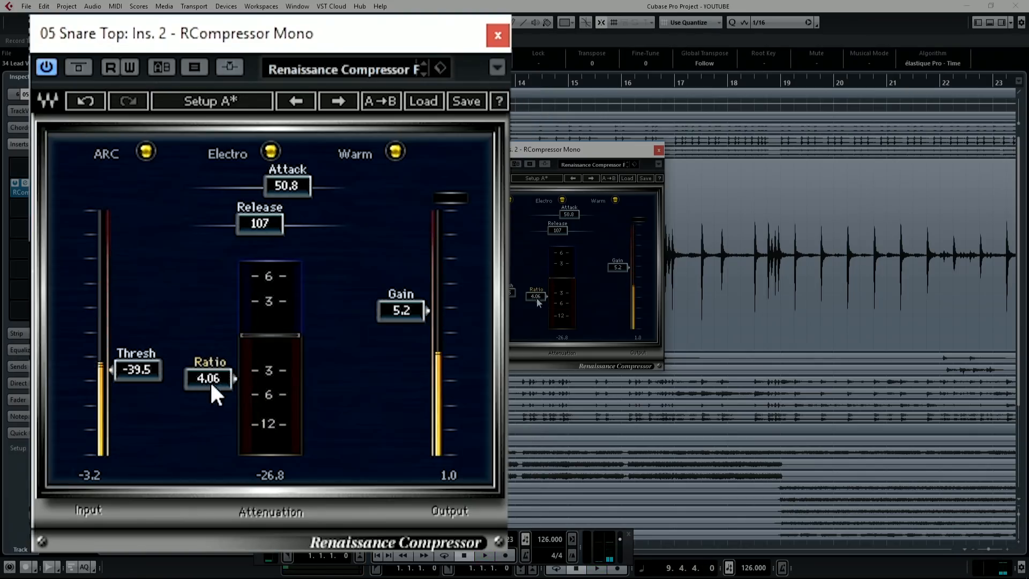
key("space")
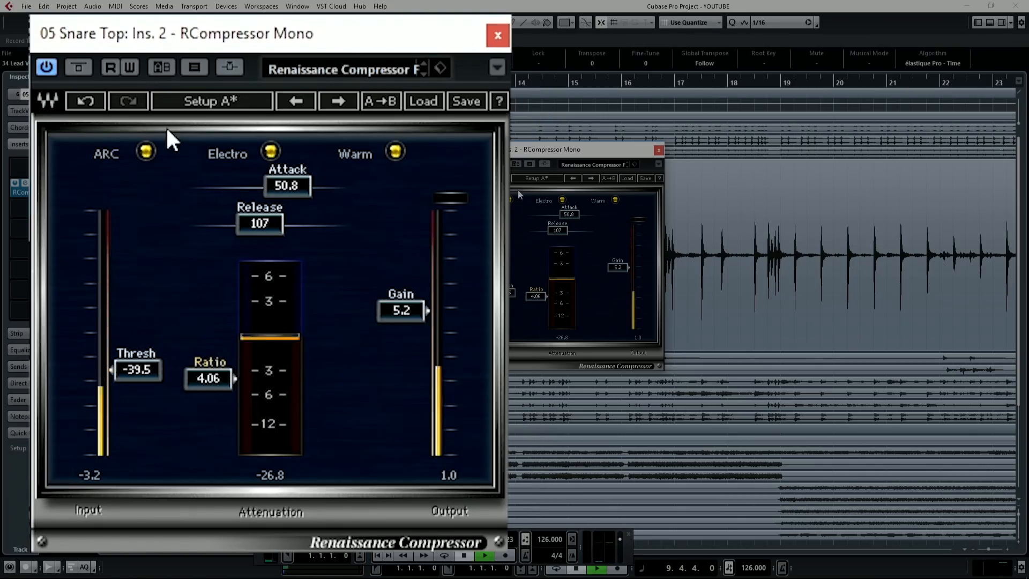
key("space")
left_click(81, 66)
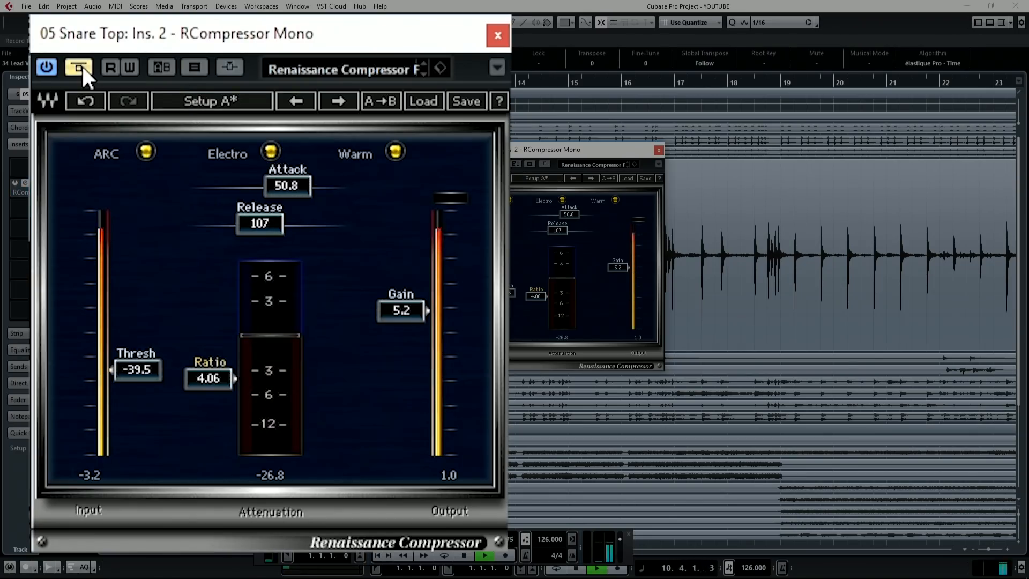
left_click(82, 67)
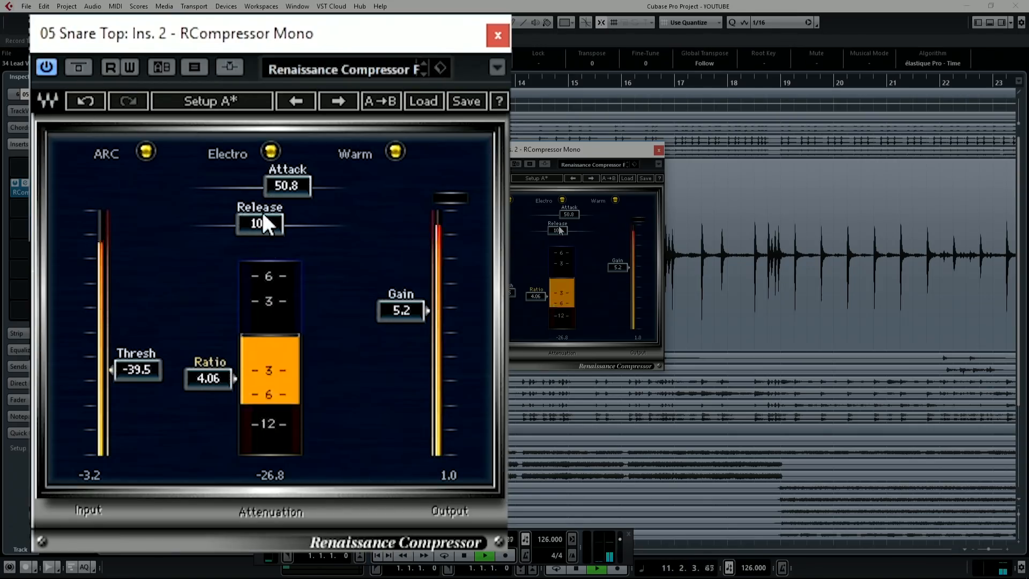
key("space")
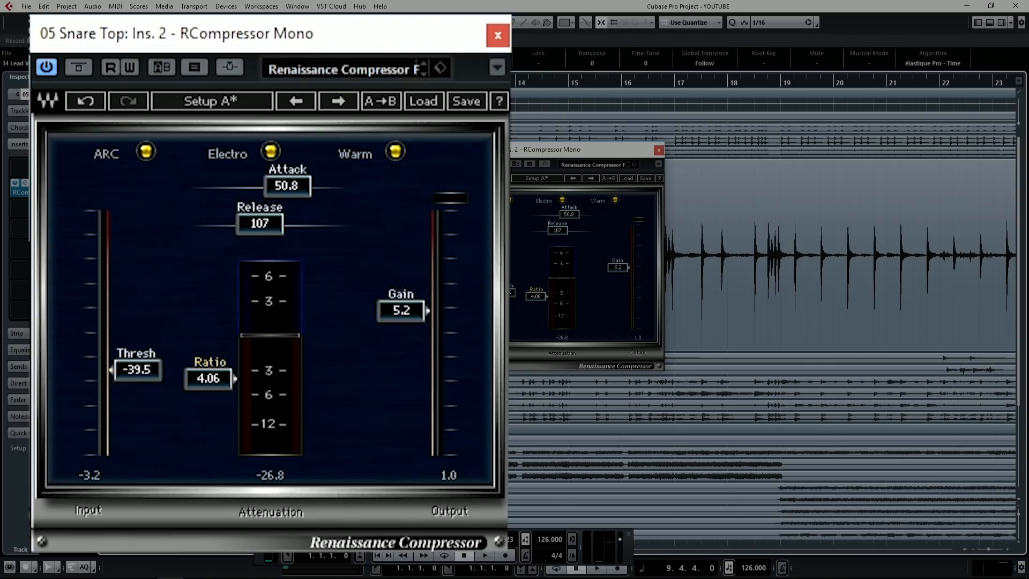
Set the snare compressor to extreme compression with a 50.00 ratio, a -53.5 threshold and 14.0 gain.
left_click_drag(157, 380, 157, 457)
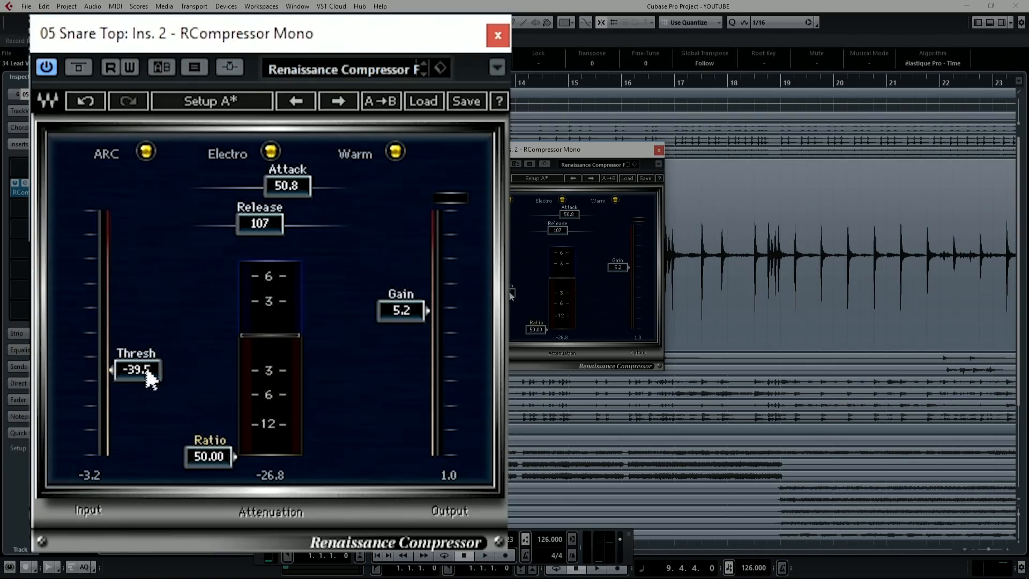
left_click_drag(150, 375, 137, 426)
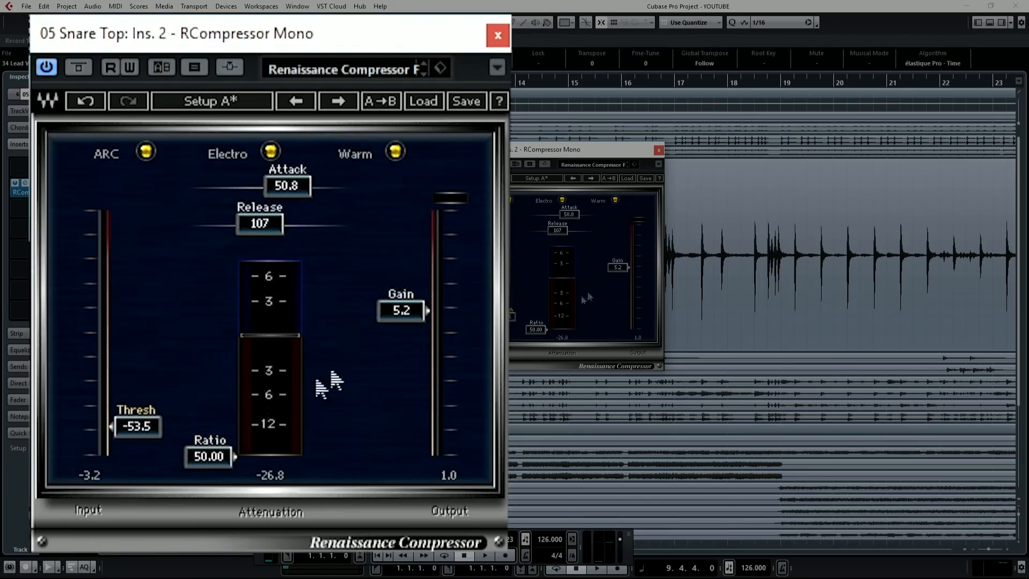
left_click_drag(397, 316, 399, 273)
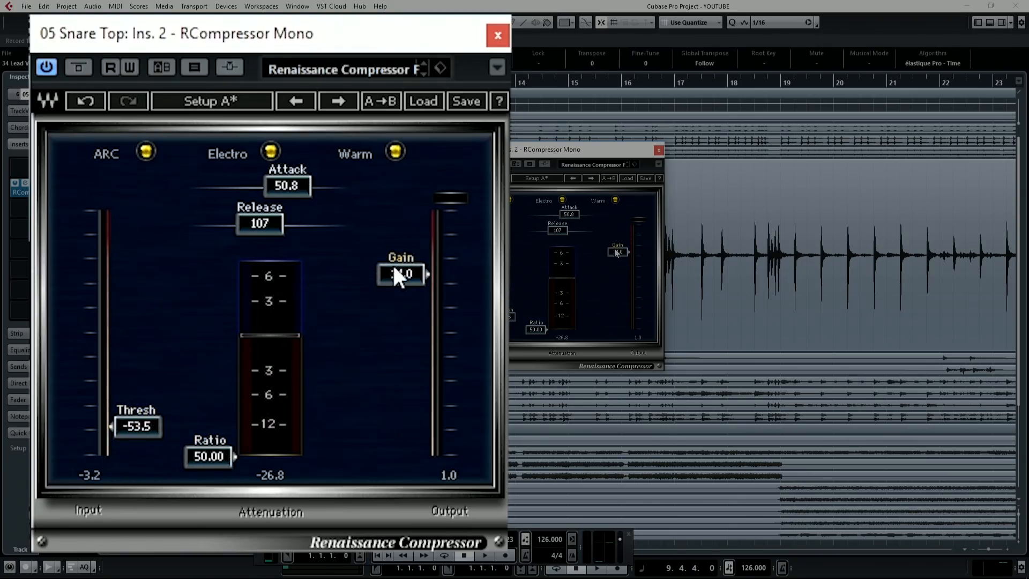
Set the attack to 54.5, try a release of 5.00 and settle on a release of 164.
mouse_move(286, 185)
left_mouse_down()
mouse_move(205, 185)
mouse_move(288, 186)
mouse_move(279, 186)
left_mouse_up()
left_click_drag(254, 223, 184, 228)
mouse_move(279, 188)
left_mouse_down()
mouse_move(208, 188)
mouse_move(322, 186)
mouse_move(225, 185)
mouse_move(290, 186)
mouse_move(273, 178)
left_mouse_up()
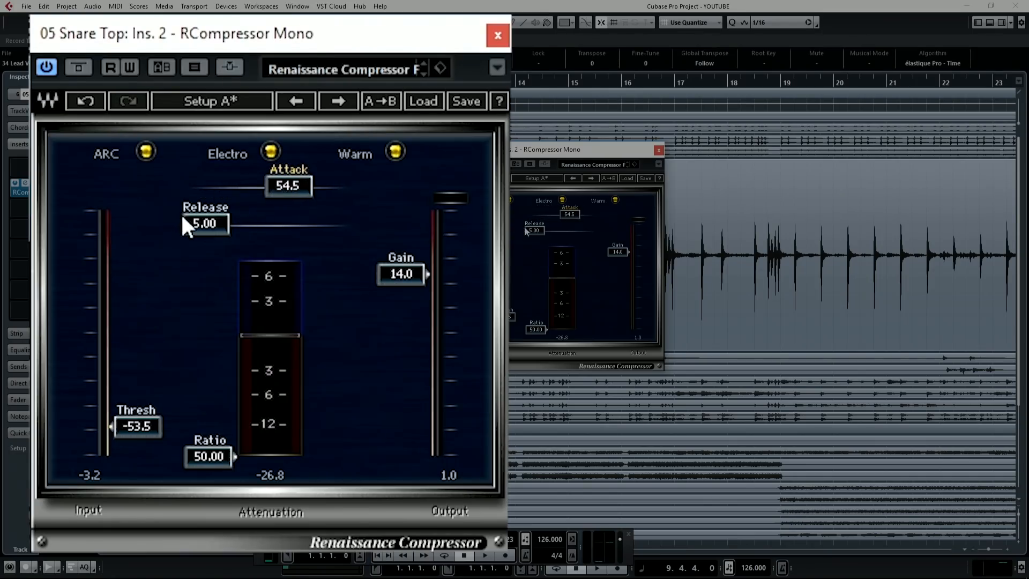
left_click_drag(206, 222, 270, 223)
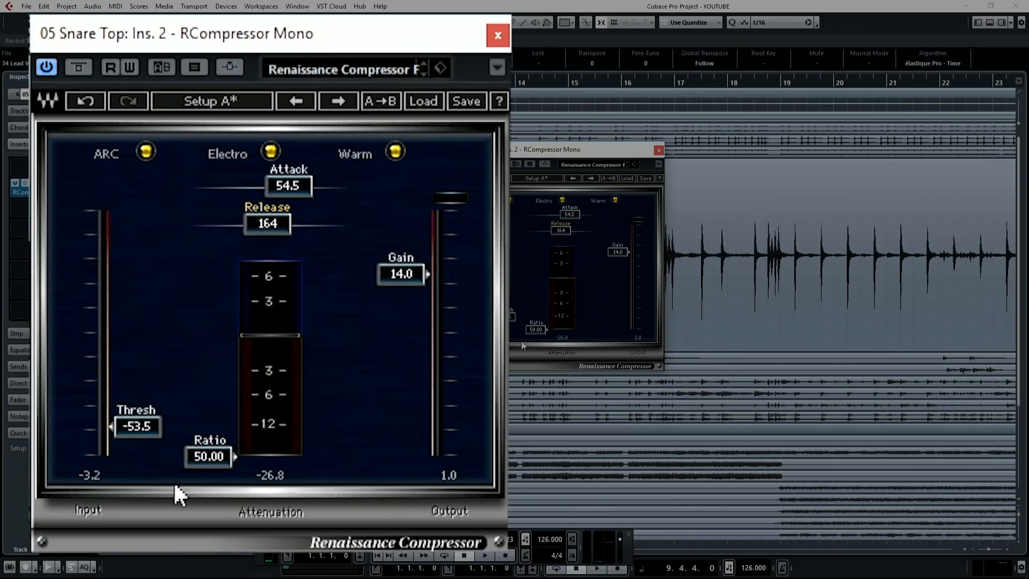
Ease the snare compression with a 48.46 ratio, a -27.3 threshold and 7.7 gain.
mouse_move(213, 461)
left_mouse_down()
mouse_move(209, 366)
mouse_move(209, 454)
left_mouse_up()
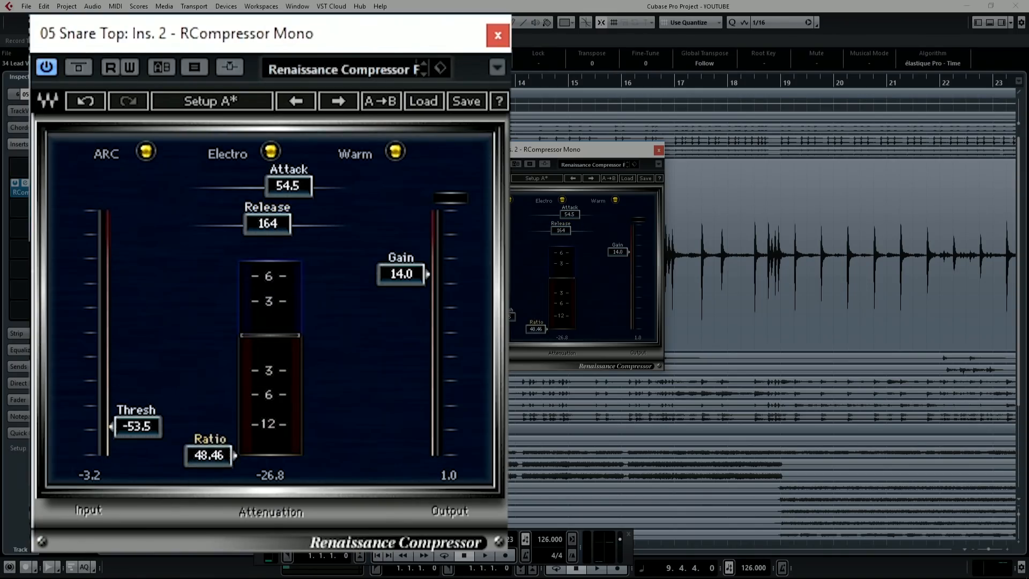
left_click_drag(131, 415, 131, 308)
left_click_drag(413, 276, 409, 292)
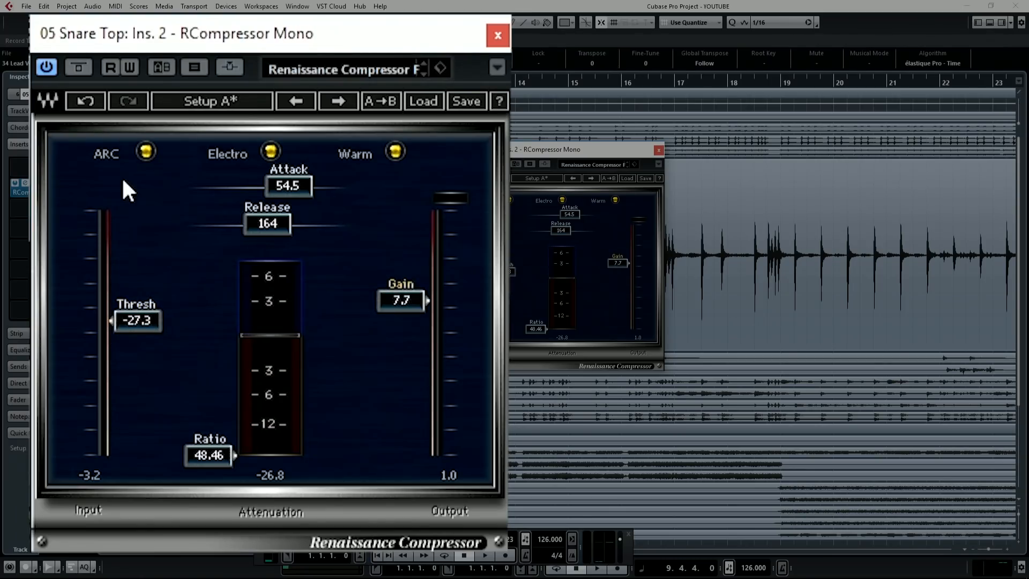